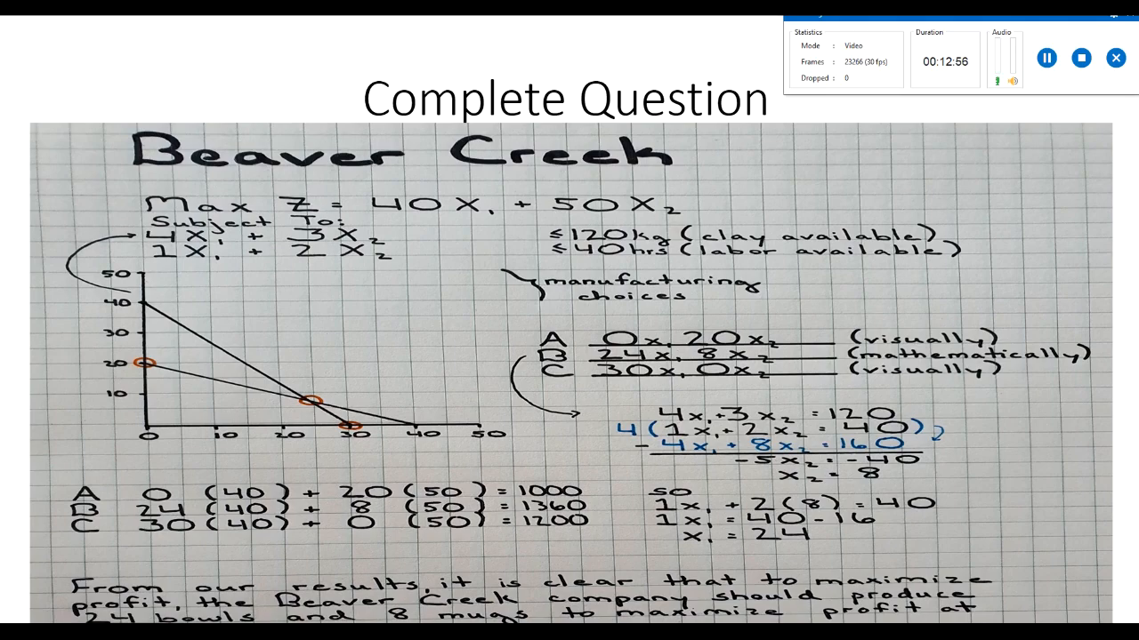
- End the slide show and switch to the blank Book1 workbook in Excel
{"action": "key", "text": "Escape"}
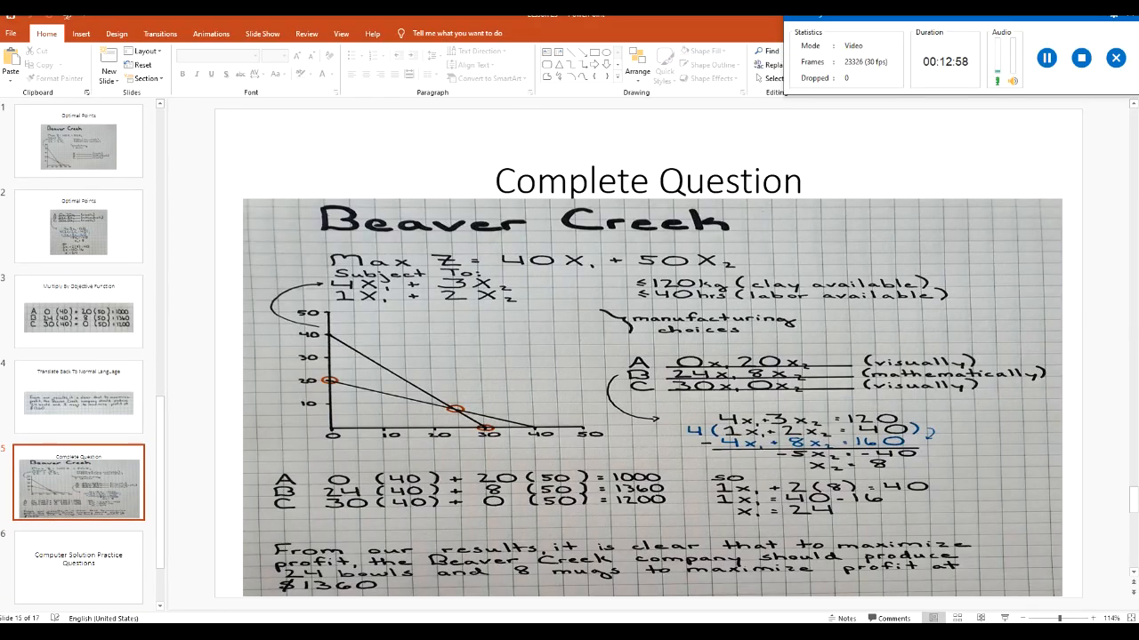
{"action": "mouse_move", "coordinate": [416, 633]}
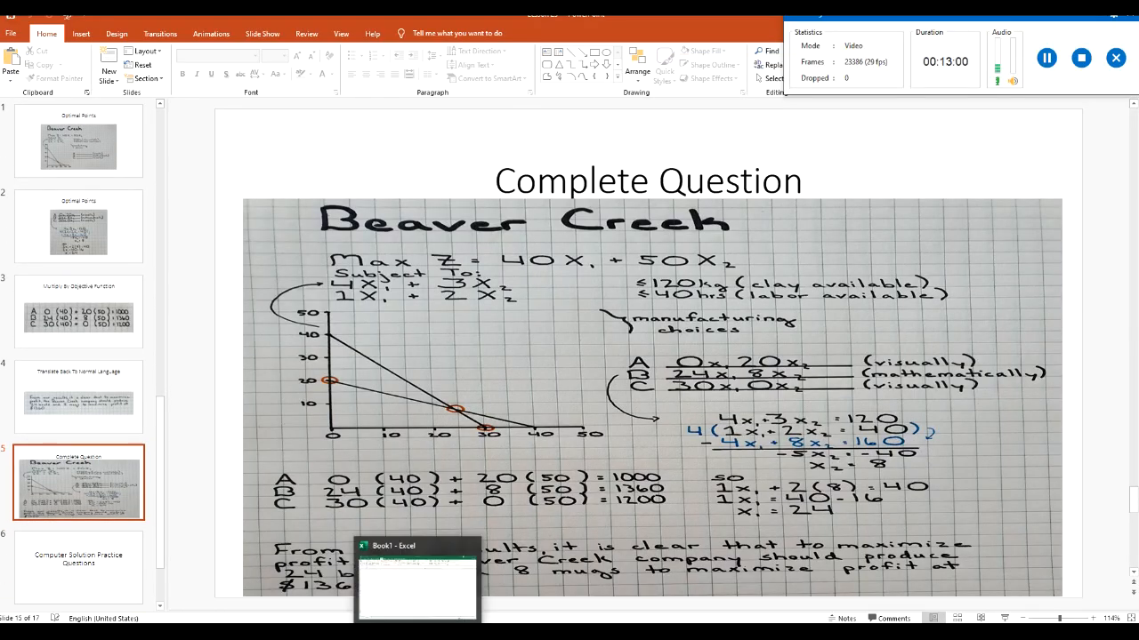
{"action": "left_click", "coordinate": [416, 633]}
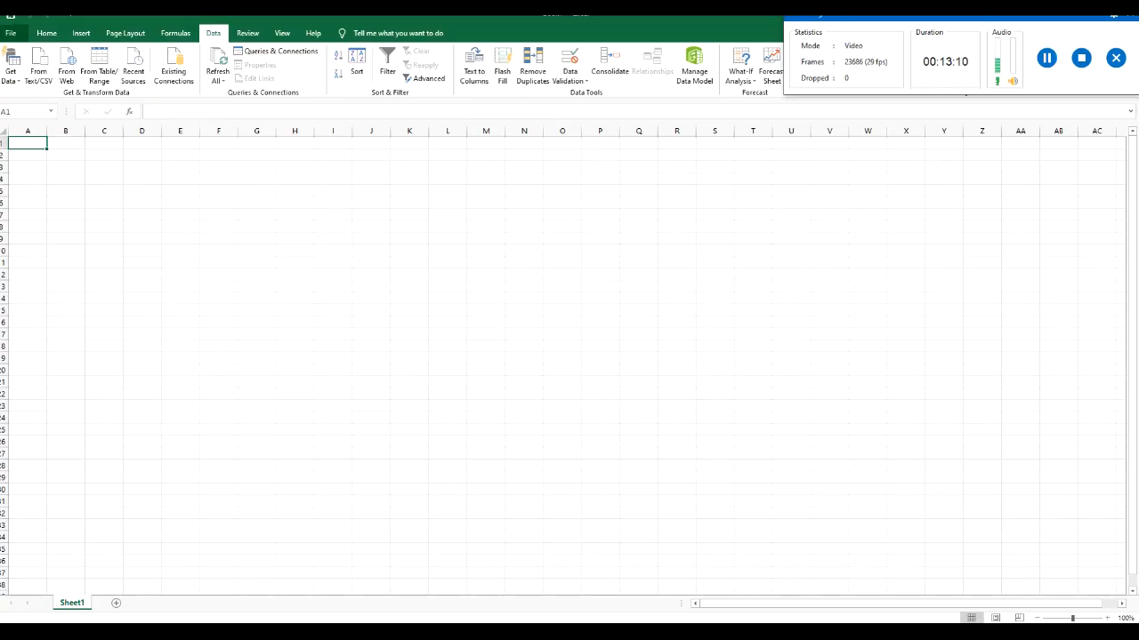
{"action": "left_click", "coordinate": [12, 34]}
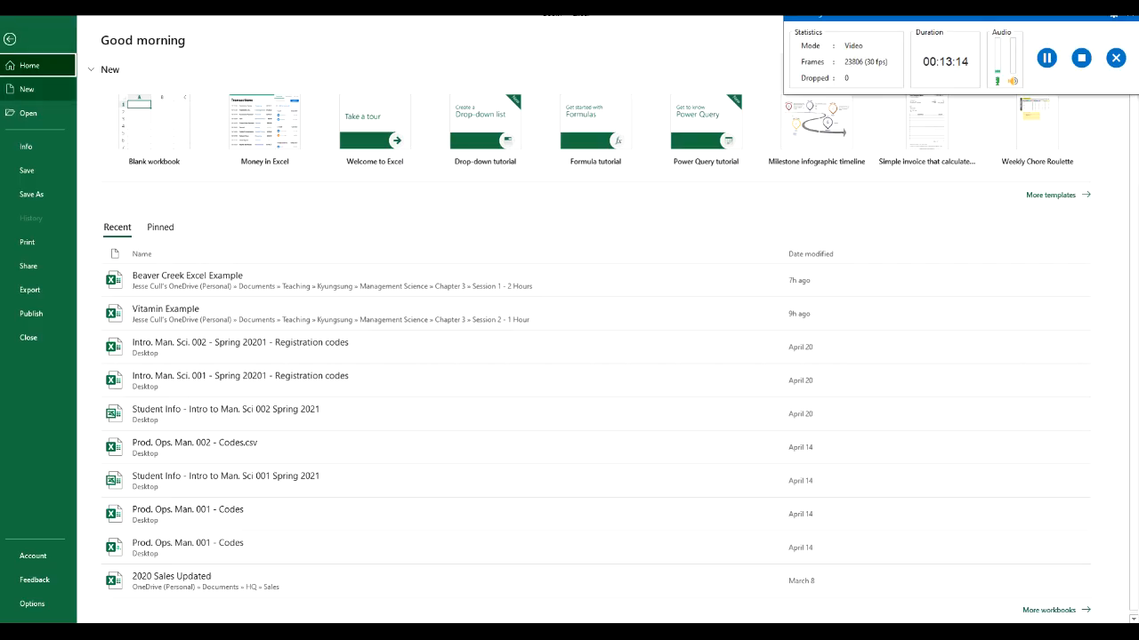
{"action": "left_click", "coordinate": [10, 40]}
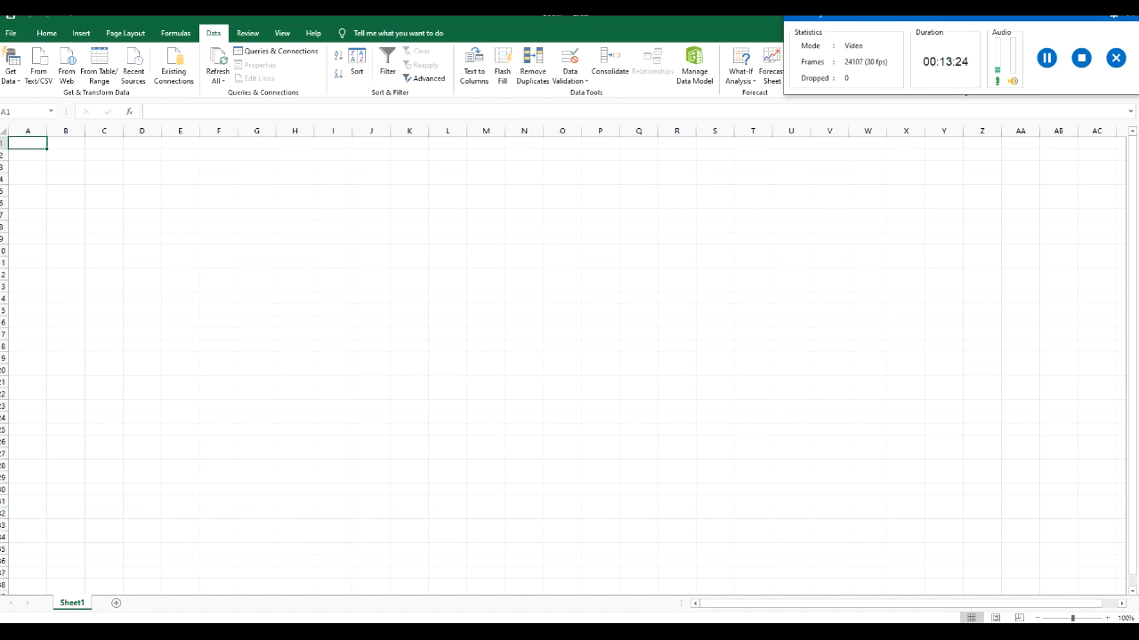
- Enter the title "Beaver Creek Example" in cell A1
{"action": "type", "text": "Beaver Creek Example"}
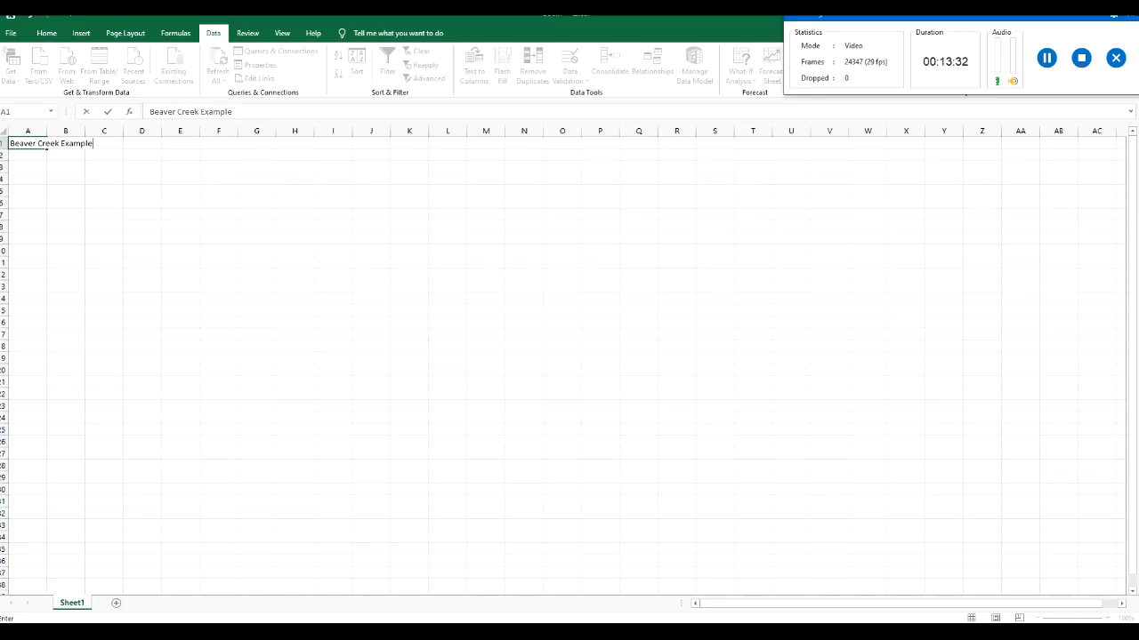
{"action": "key", "text": "Return"}
{"action": "key", "text": "Return"}
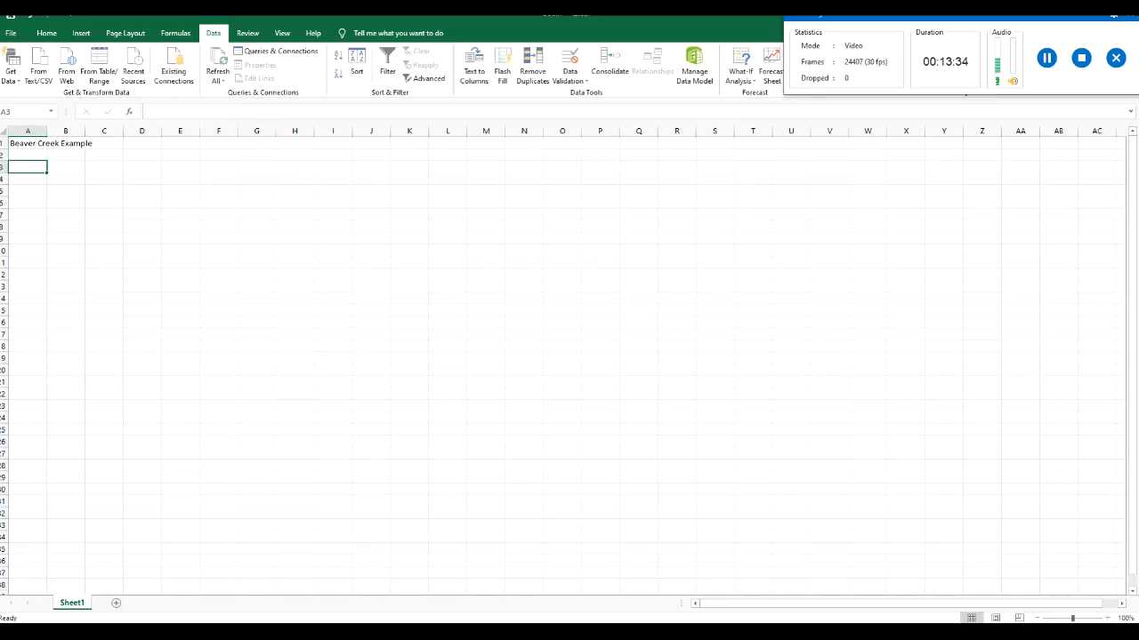
- Enter the headings Products, Bowls and Mugs in cells A3 to C3
{"action": "type", "text": "Pro"}
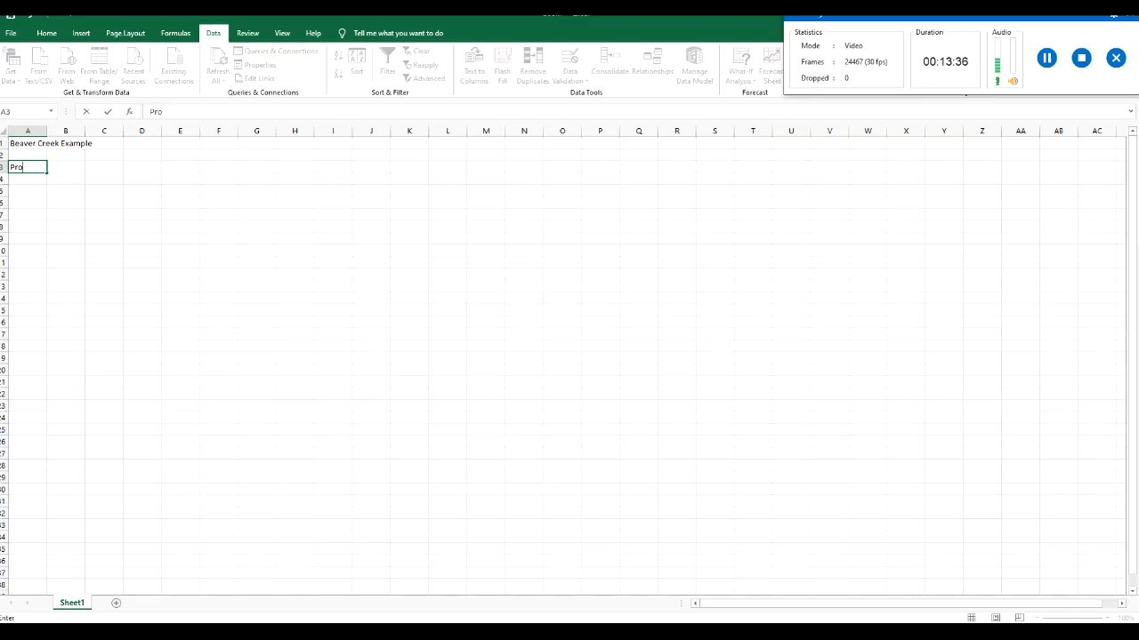
{"action": "type", "text": "ducts"}
{"action": "key", "text": "Tab"}
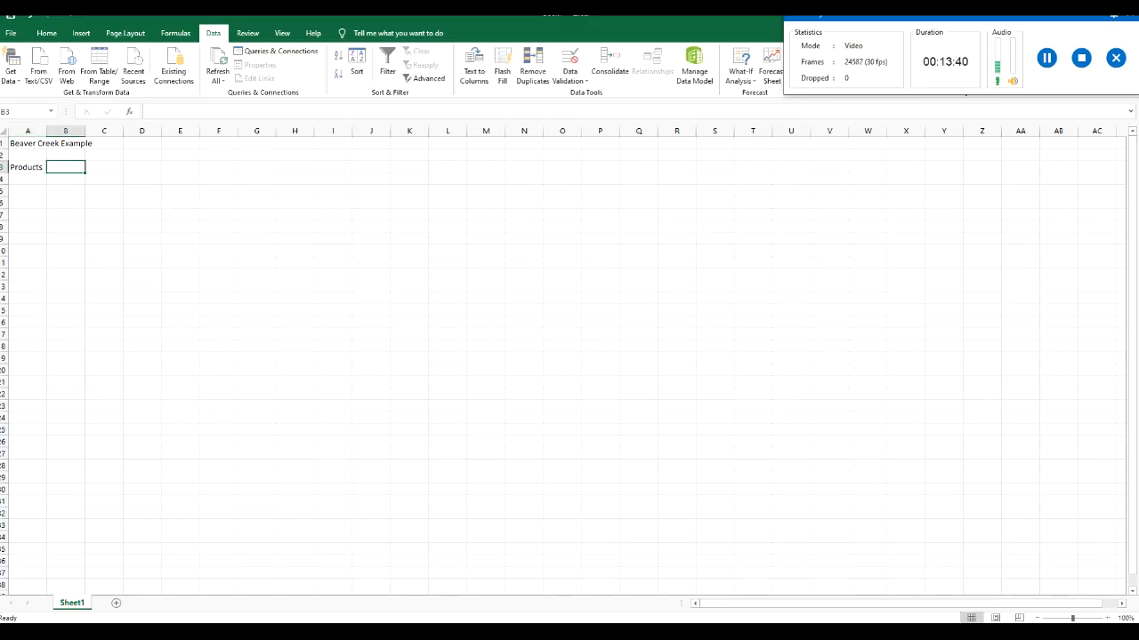
{"action": "type", "text": "Bowls"}
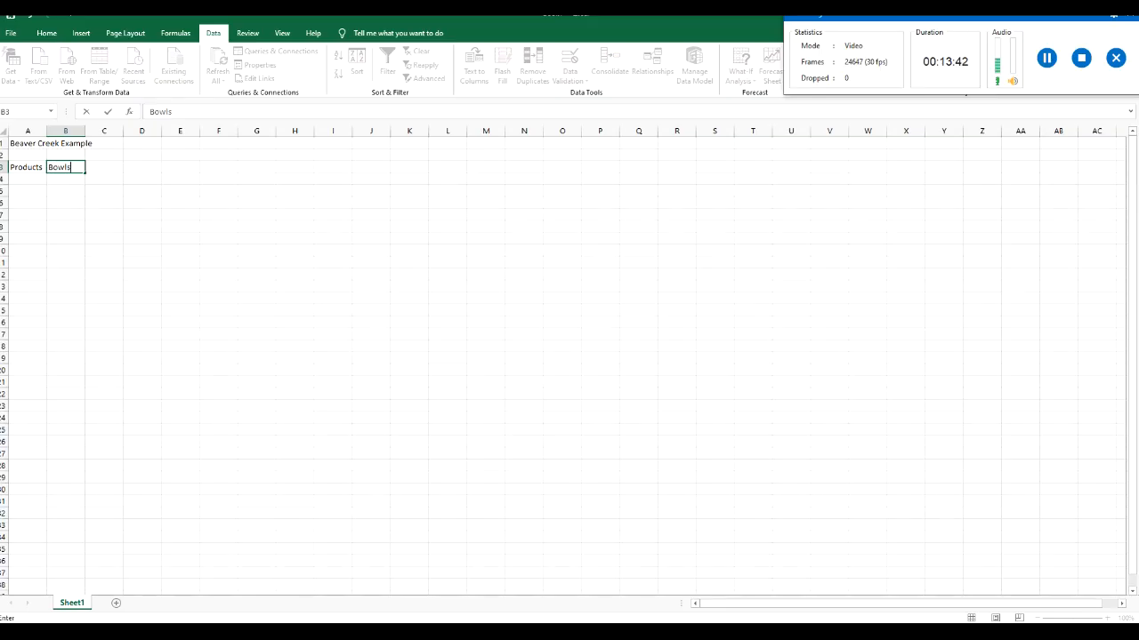
{"action": "key", "text": "Tab"}
{"action": "type", "text": "Mud"}
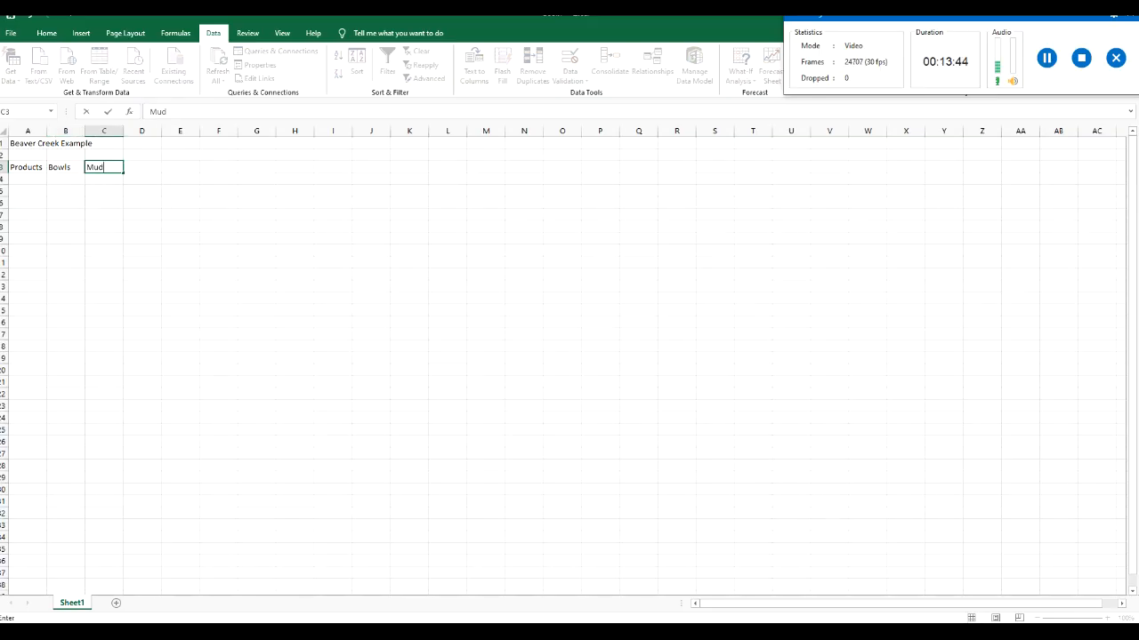
{"action": "key", "text": "BackSpace"}
{"action": "type", "text": "gs"}
{"action": "key", "text": "Return"}
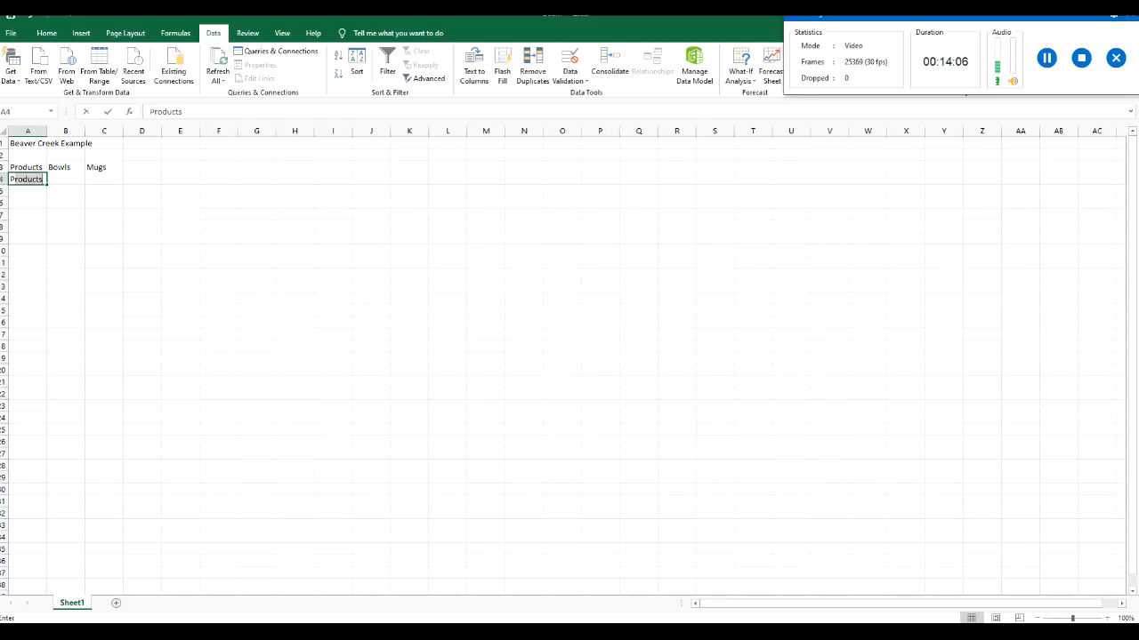
- Add a Profit row in row 4 with 40 for Bowls and 50 for Mugs
{"action": "type", "text": "Profit"}
{"action": "key", "text": "Tab"}
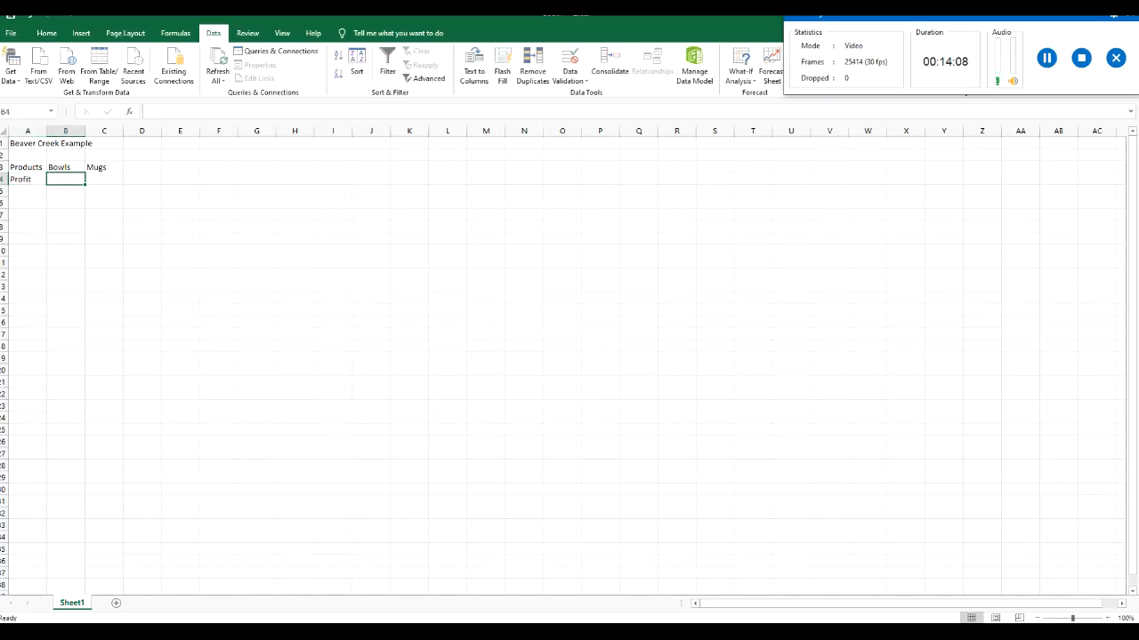
{"action": "type", "text": "40"}
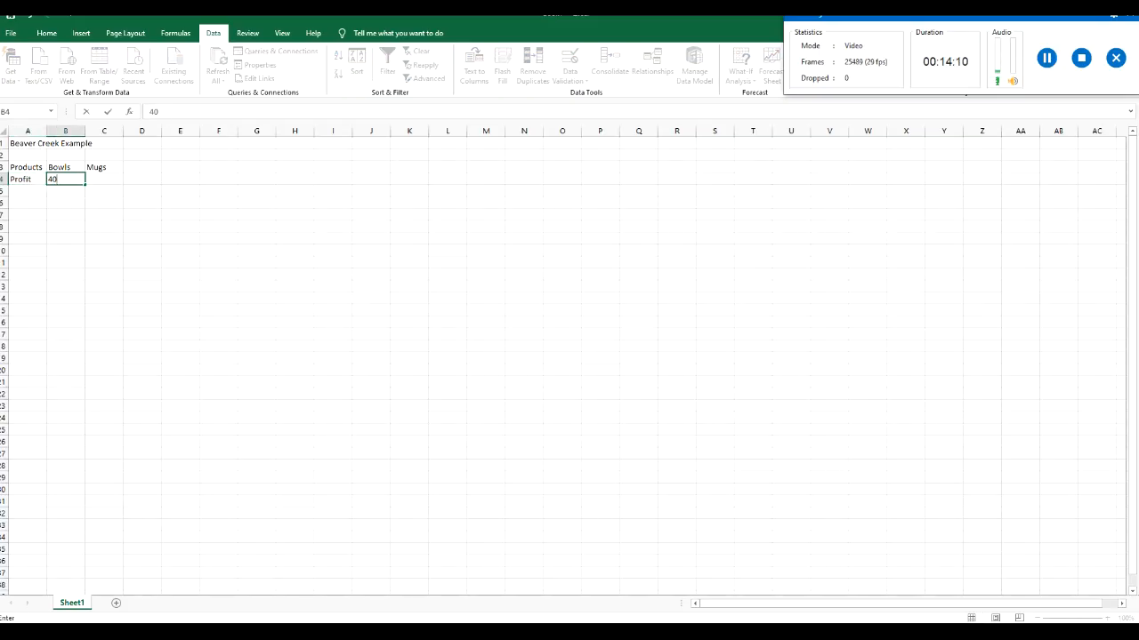
{"action": "key", "text": "Tab"}
{"action": "type", "text": "50"}
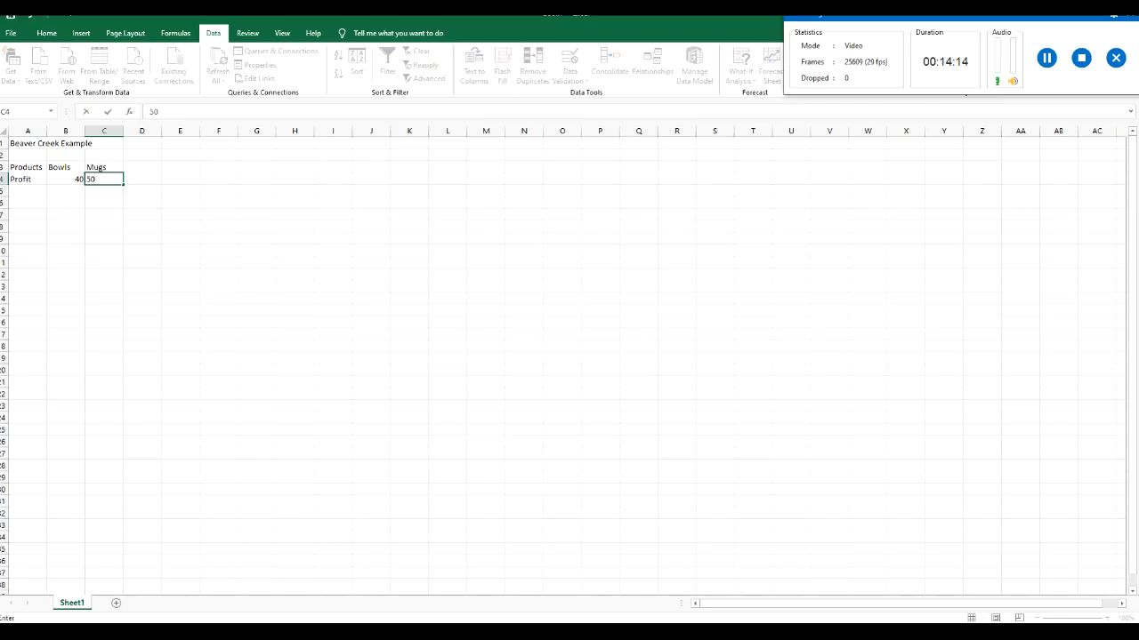
{"action": "key", "text": "Return"}
- Enter the label Resources in cell A6 and widen columns A, B and C
{"action": "key", "text": "Up"}
{"action": "key", "text": "Right"}
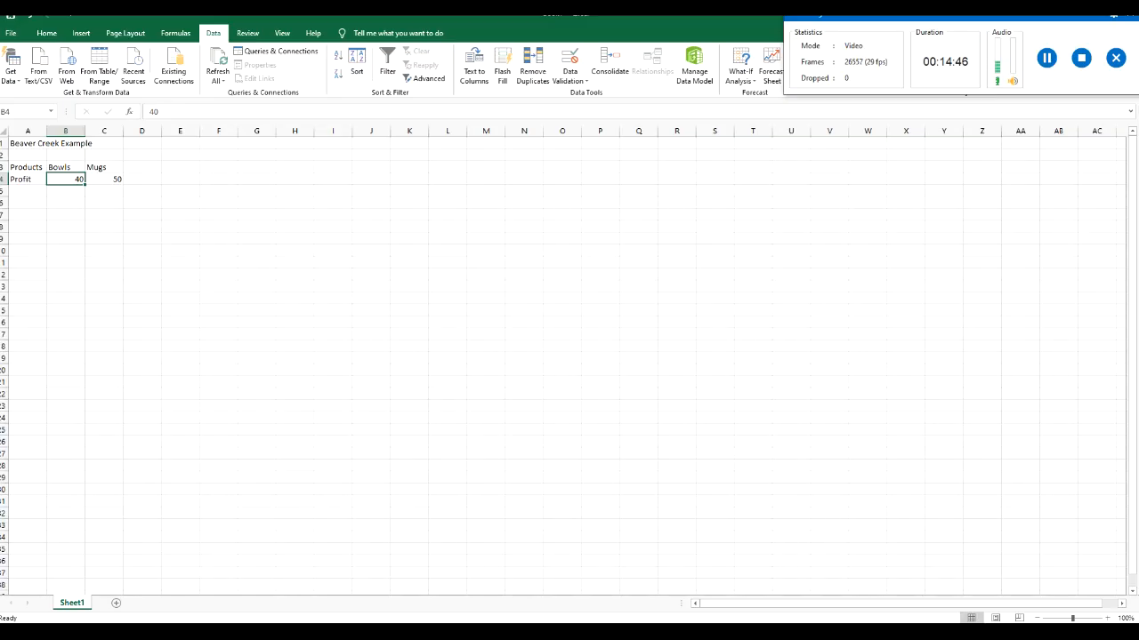
{"action": "left_click", "coordinate": [66, 192]}
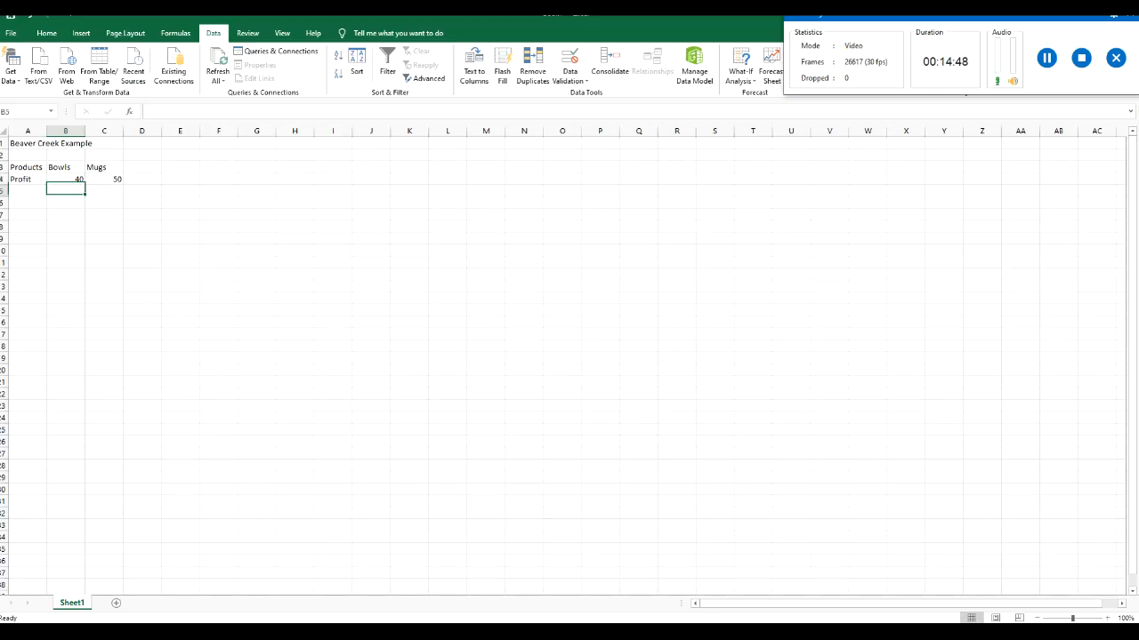
{"action": "key", "text": "Down"}
{"action": "key", "text": "Left"}
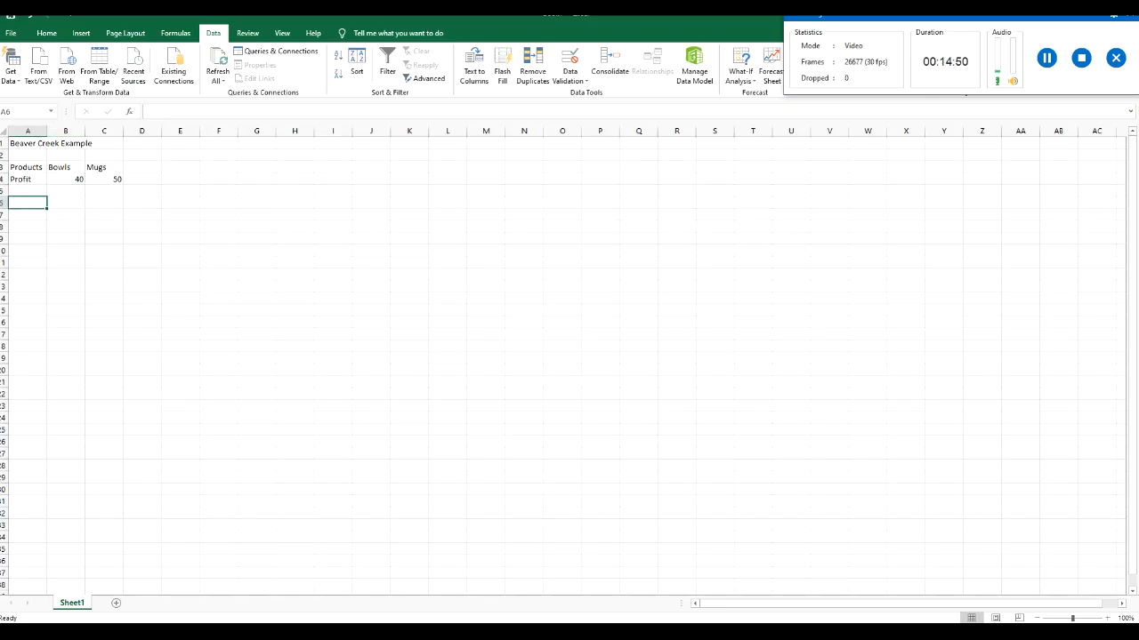
{"action": "type", "text": "Re"}
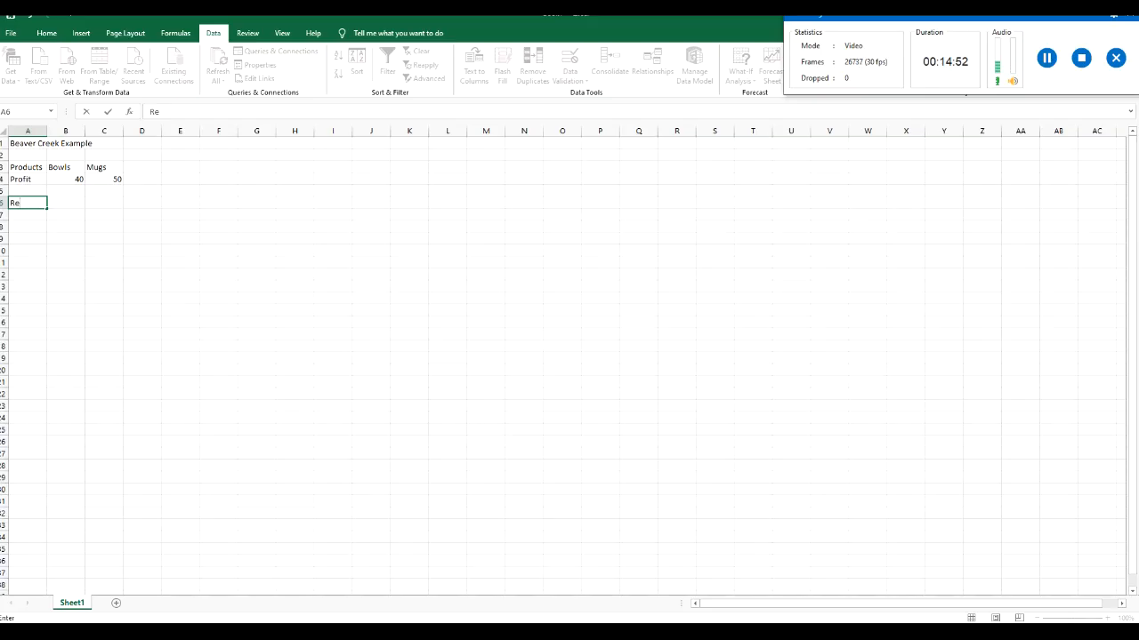
{"action": "type", "text": "sources"}
{"action": "key", "text": "Right"}
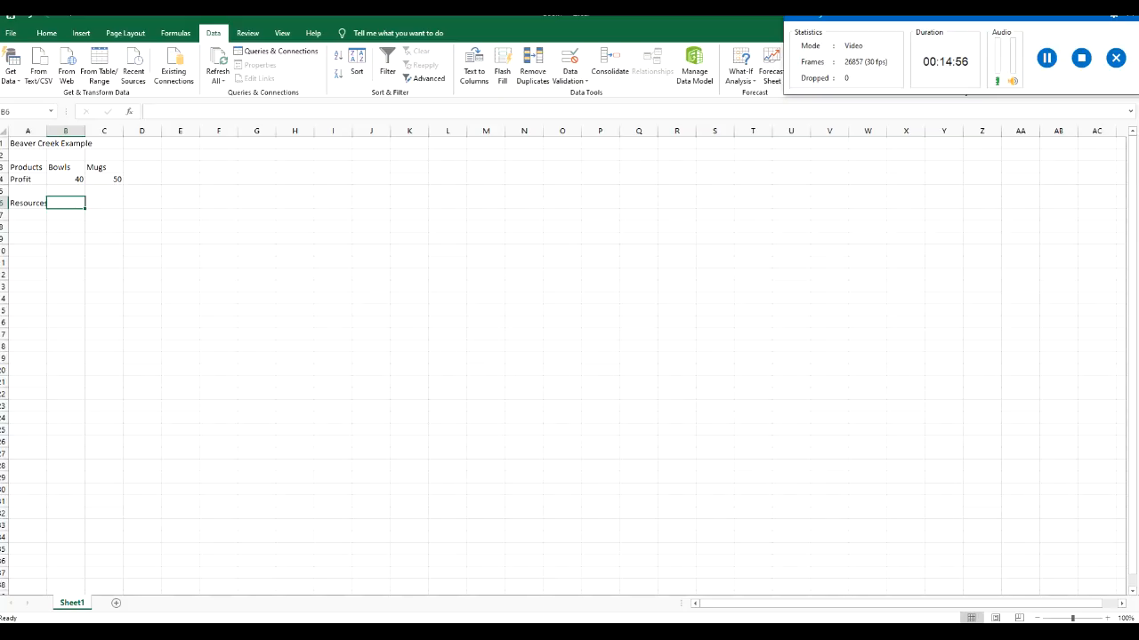
{"action": "left_click_drag", "start_coordinate": [46, 131], "coordinate": [54, 131]}
{"action": "left_click_drag", "start_coordinate": [93, 131], "coordinate": [163, 131]}
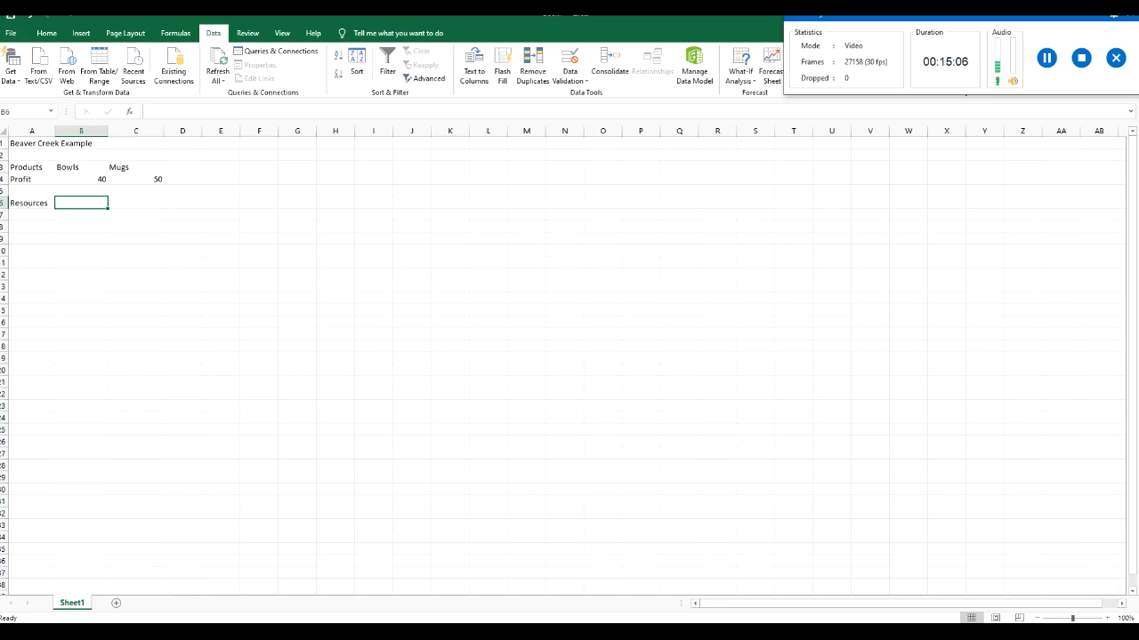
- Add the headings Clay, Labor and Total Available in cells B6 to D6, widening column D for the last one
{"action": "type", "text": "Clay"}
{"action": "key", "text": "Tab"}
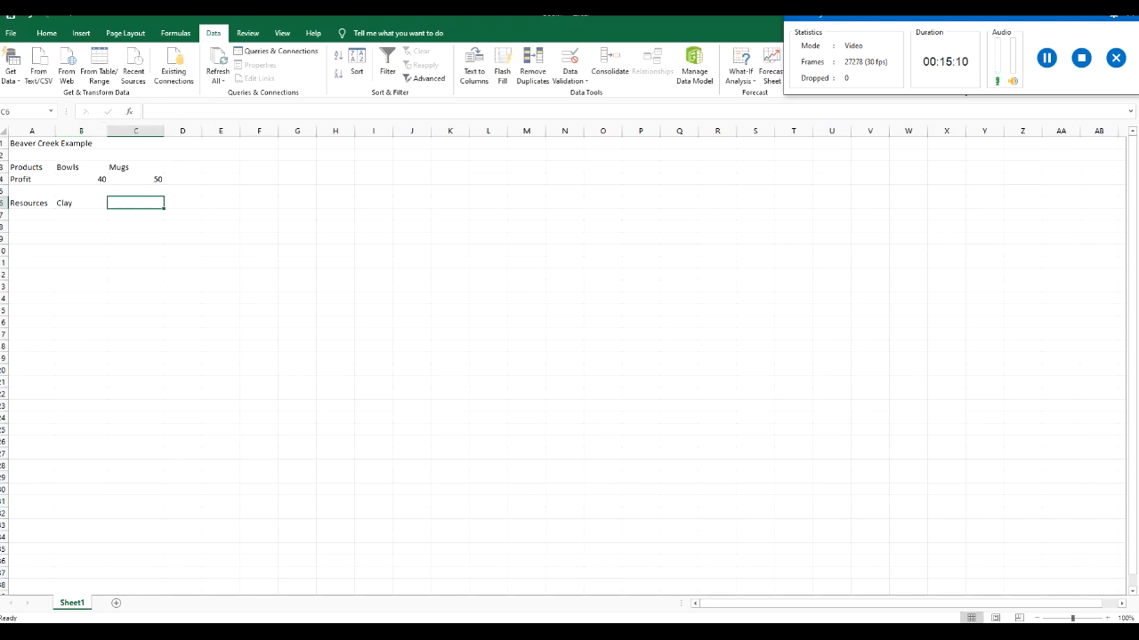
{"action": "type", "text": "Labor"}
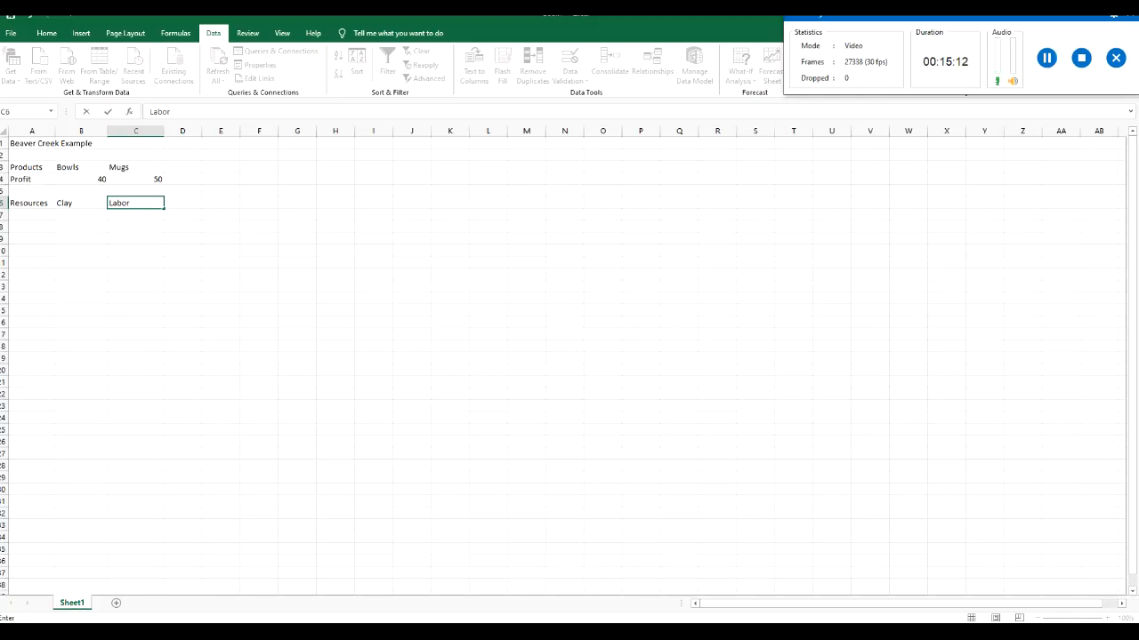
{"action": "key", "text": "Tab"}
{"action": "left_click_drag", "start_coordinate": [201, 131], "coordinate": [229, 131]}
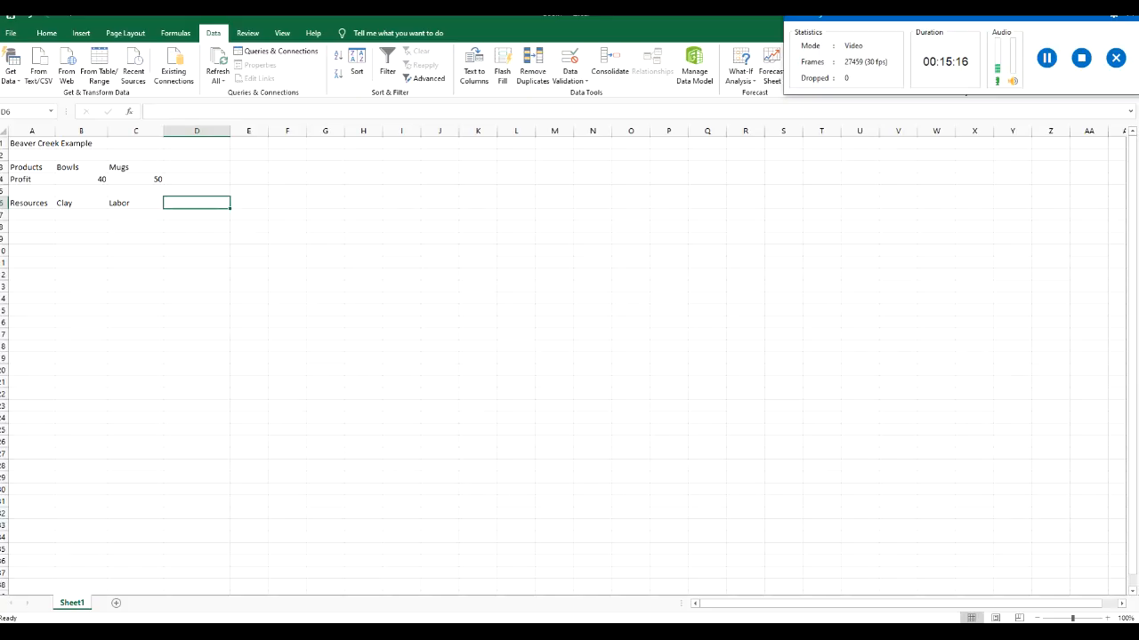
{"action": "type", "text": "Tot"}
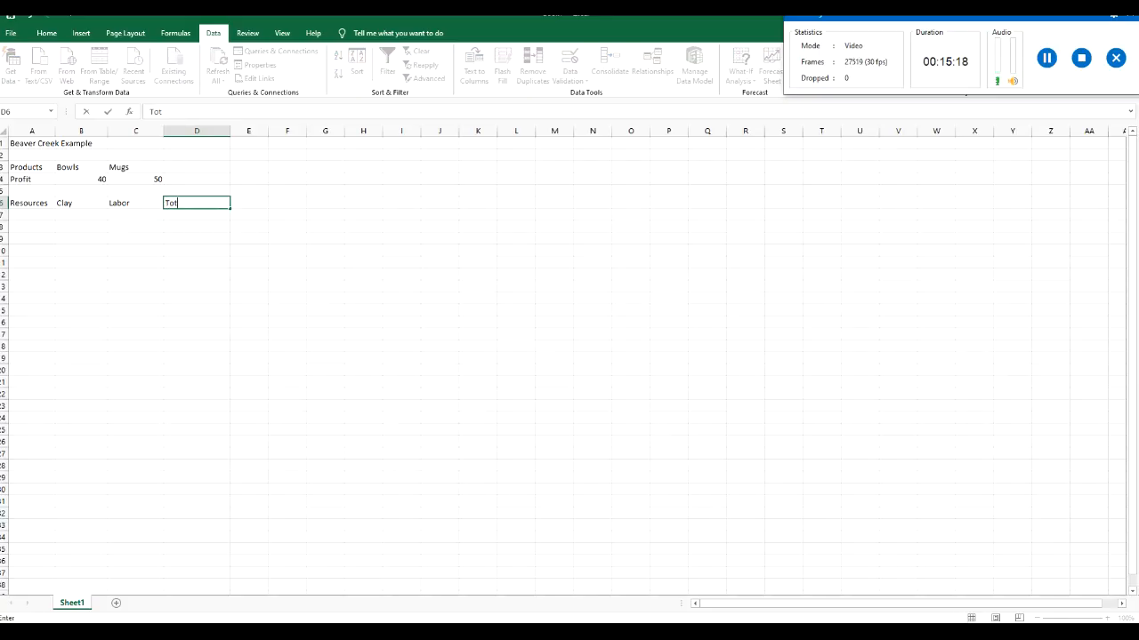
{"action": "type", "text": "al Available"}
{"action": "key", "text": "Return"}
- Fill row 7 with 4 in B7, 3 in C7 and 120 in D7 under Total Available
{"action": "key", "text": "Left"}
{"action": "key", "text": "Left"}
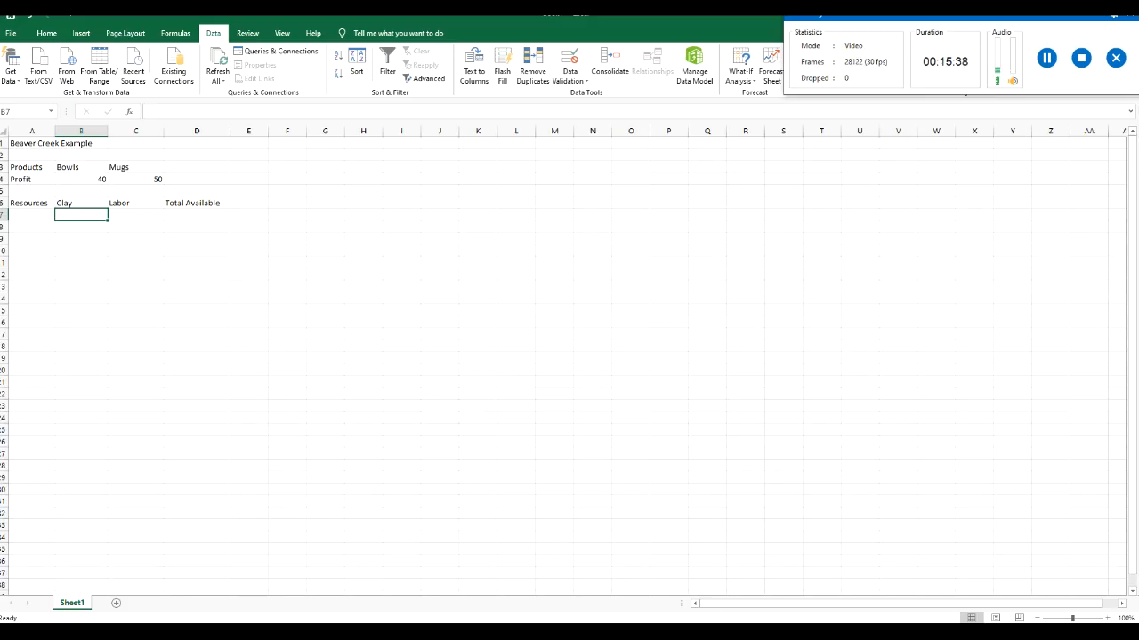
{"action": "type", "text": "4"}
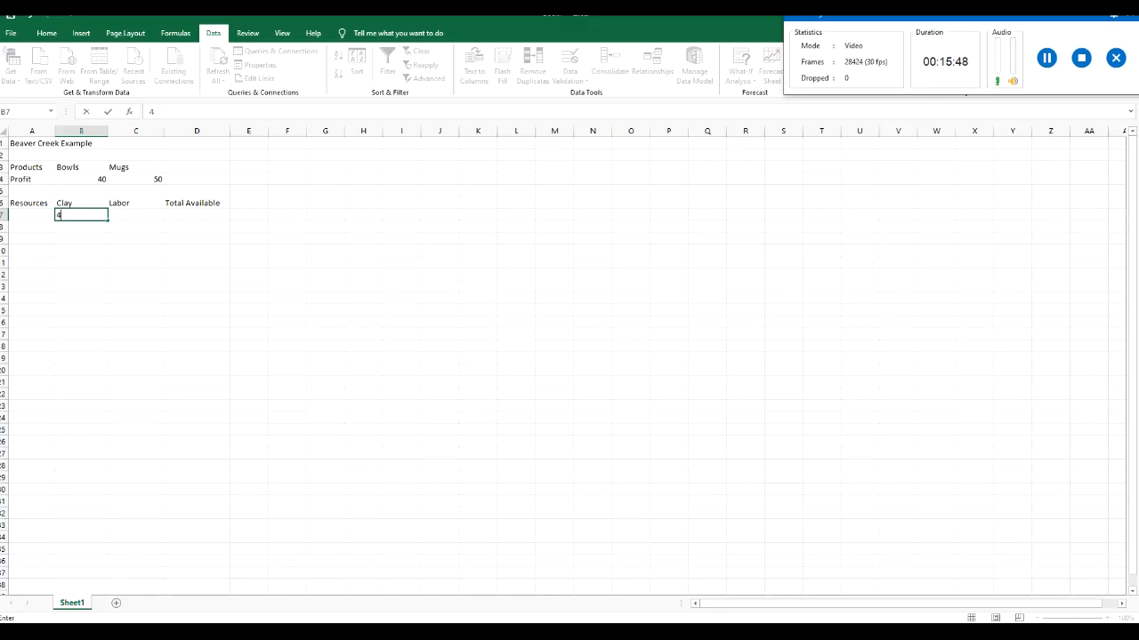
{"action": "left_click", "coordinate": [1047, 57]}
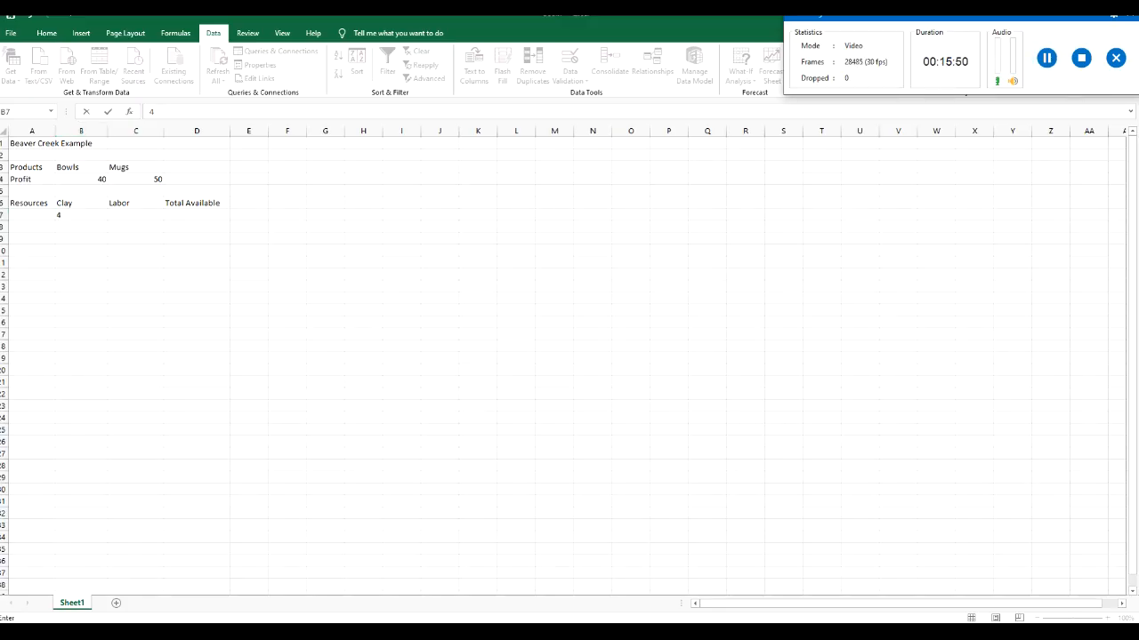
{"action": "left_click", "coordinate": [81, 215]}
{"action": "key", "text": "Tab"}
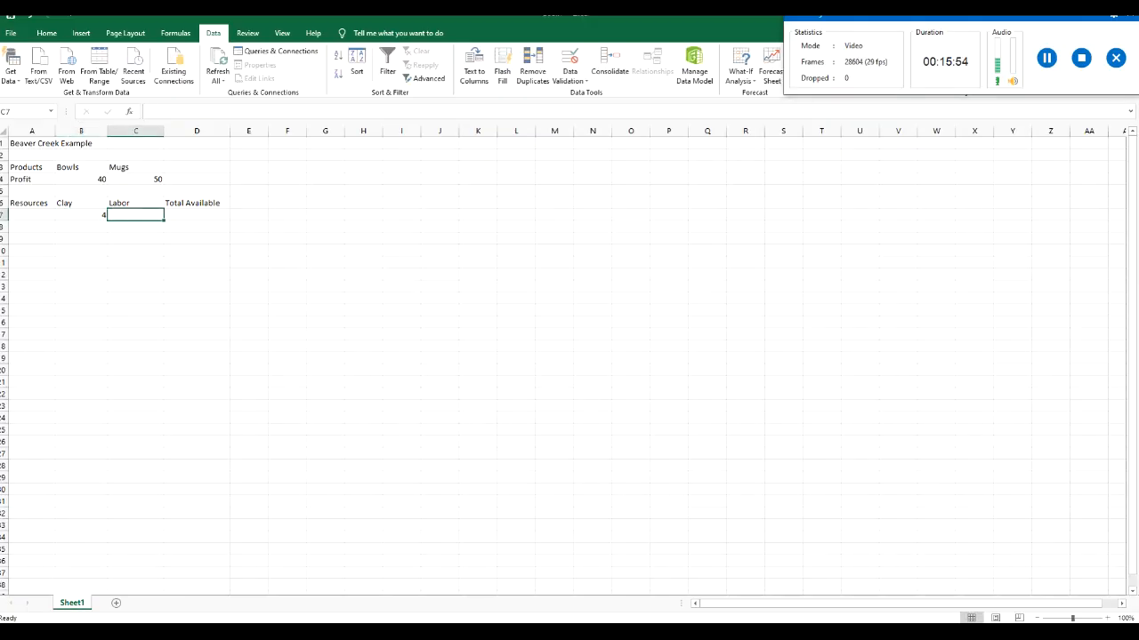
{"action": "type", "text": "3"}
{"action": "key", "text": "Tab"}
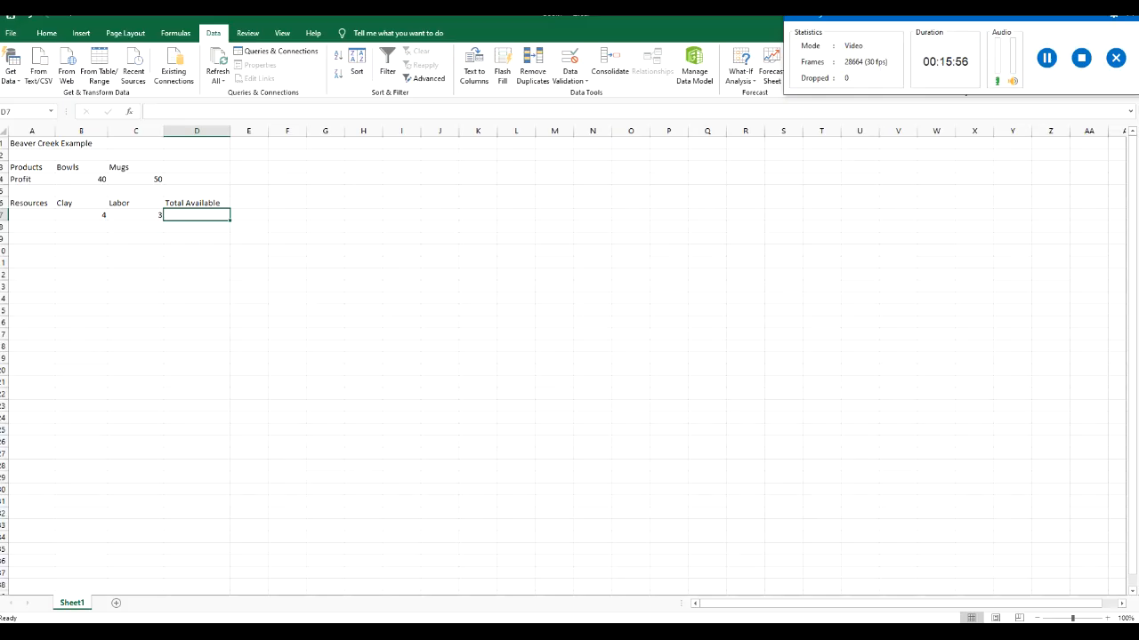
{"action": "type", "text": "120"}
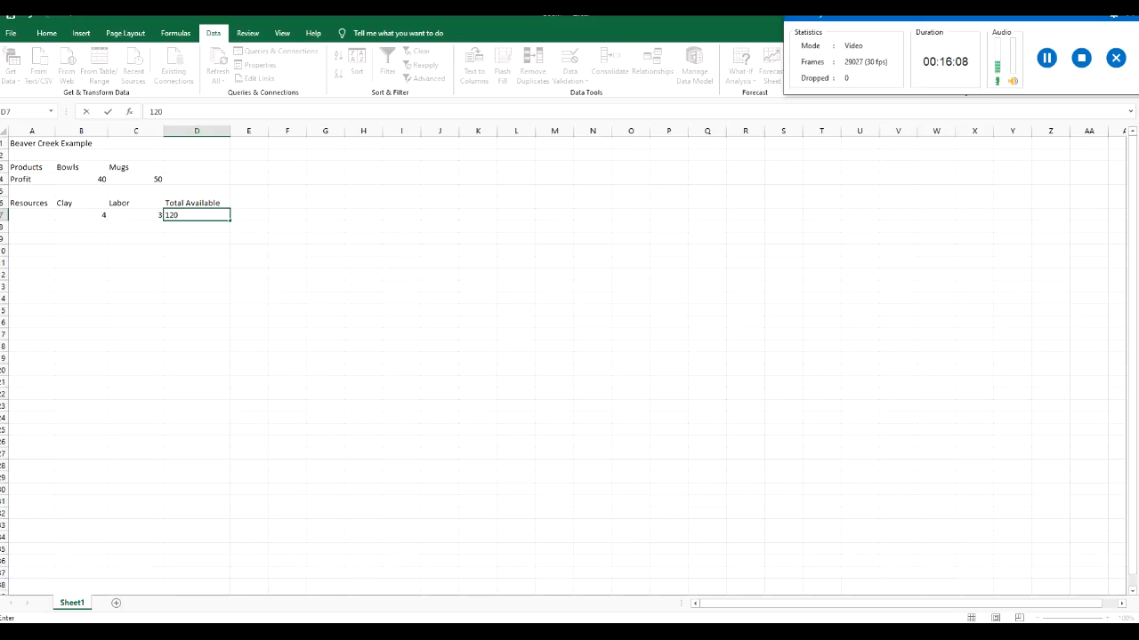
{"action": "key", "text": "Return"}
- Enter 1 in cell B8, the first coefficient of the second resource row
{"action": "key", "text": "Left"}
{"action": "key", "text": "Left"}
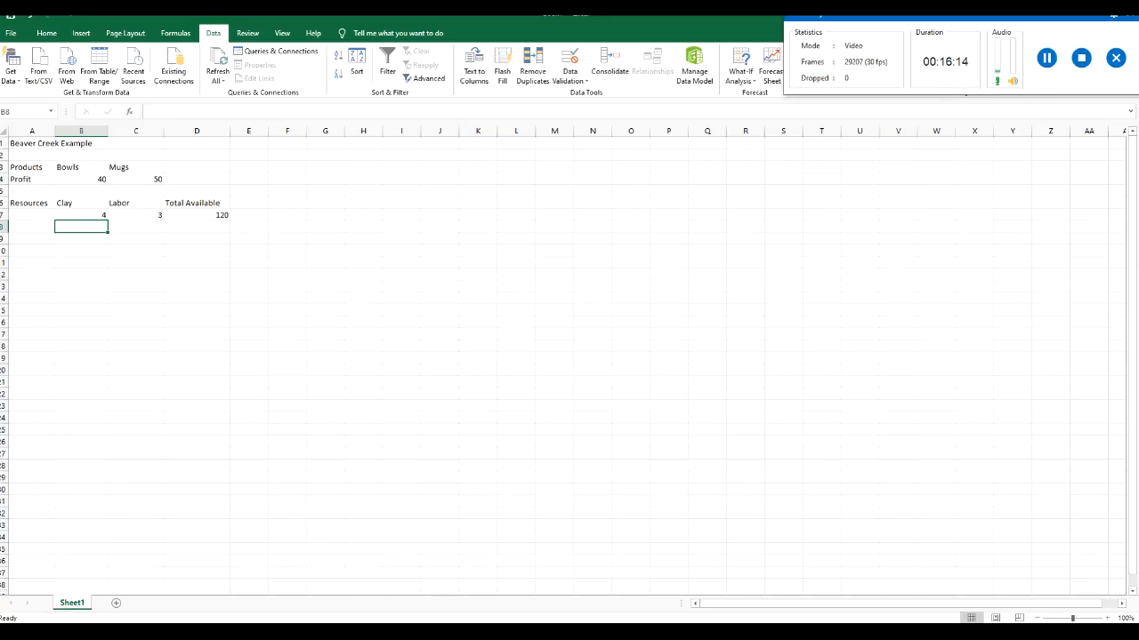
{"action": "type", "text": "1"}
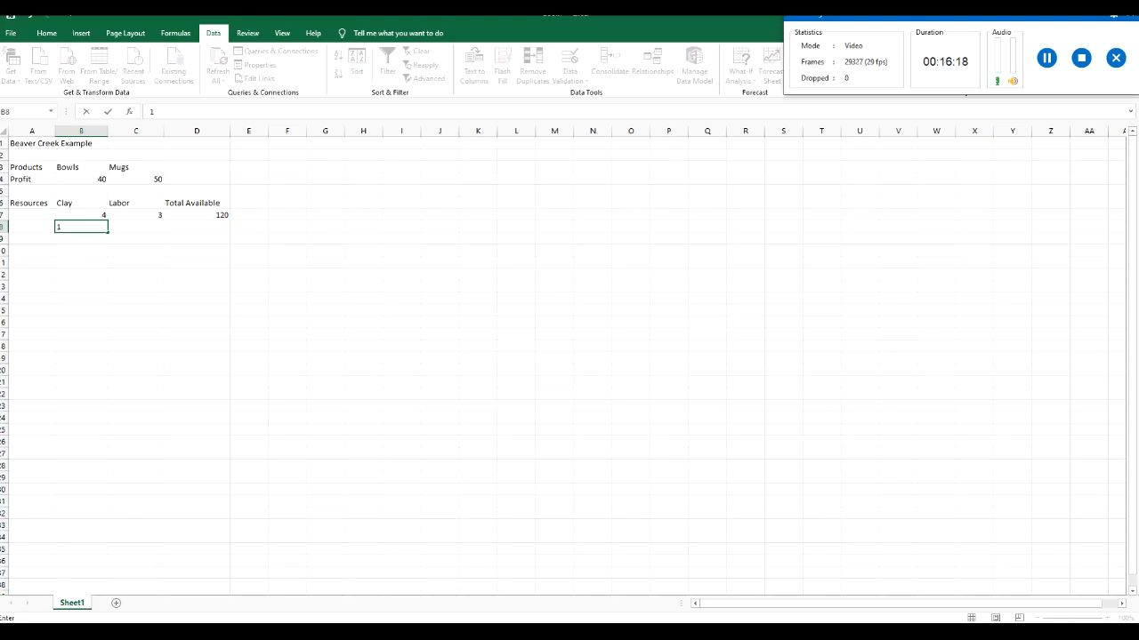
- Label the two resource rows Clay in cell A7 and Labor in cell A8
{"action": "key", "text": "Up"}
{"action": "key", "text": "Up"}
{"action": "key", "text": "Left"}
{"action": "key", "text": "Down"}
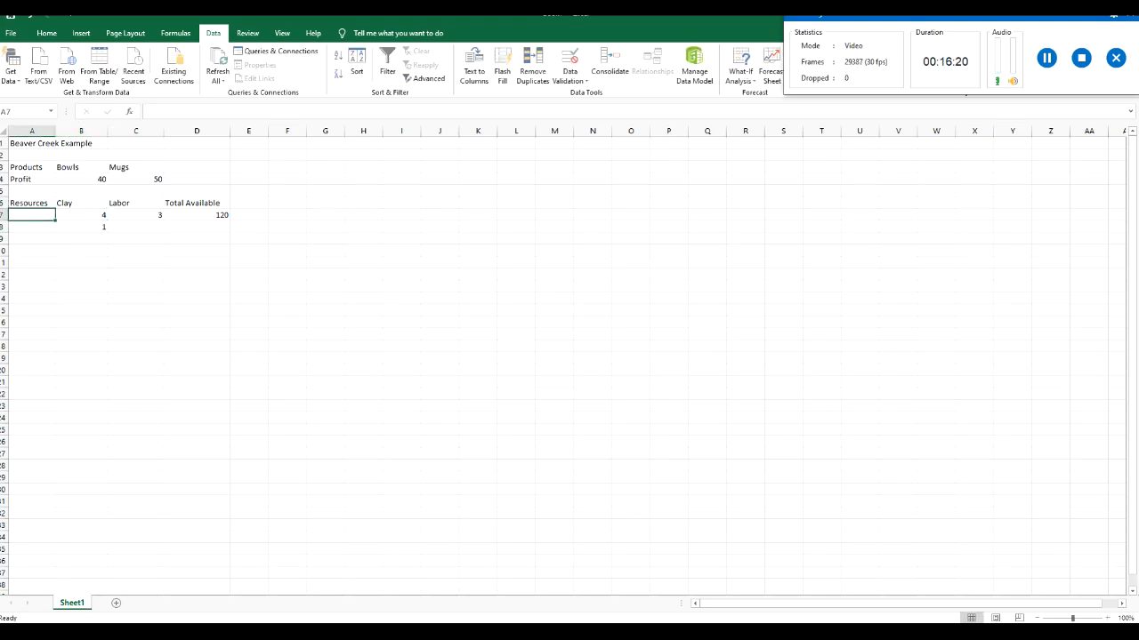
{"action": "type", "text": "Clay"}
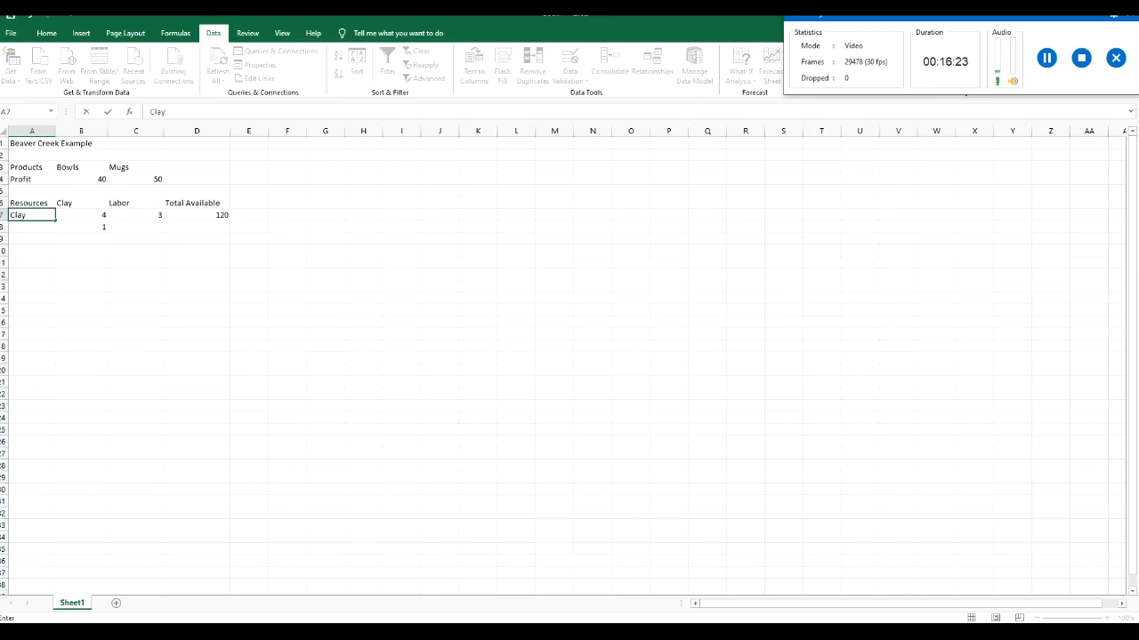
{"action": "key", "text": "Return"}
{"action": "type", "text": "B"}
{"action": "key", "text": "BackSpace"}
{"action": "type", "text": "Labor"}
- Replace the Clay and Labor column headings in B6 and C6 with Bowls and Mugs
{"action": "key", "text": "Up"}
{"action": "key", "text": "Up"}
{"action": "key", "text": "Right"}
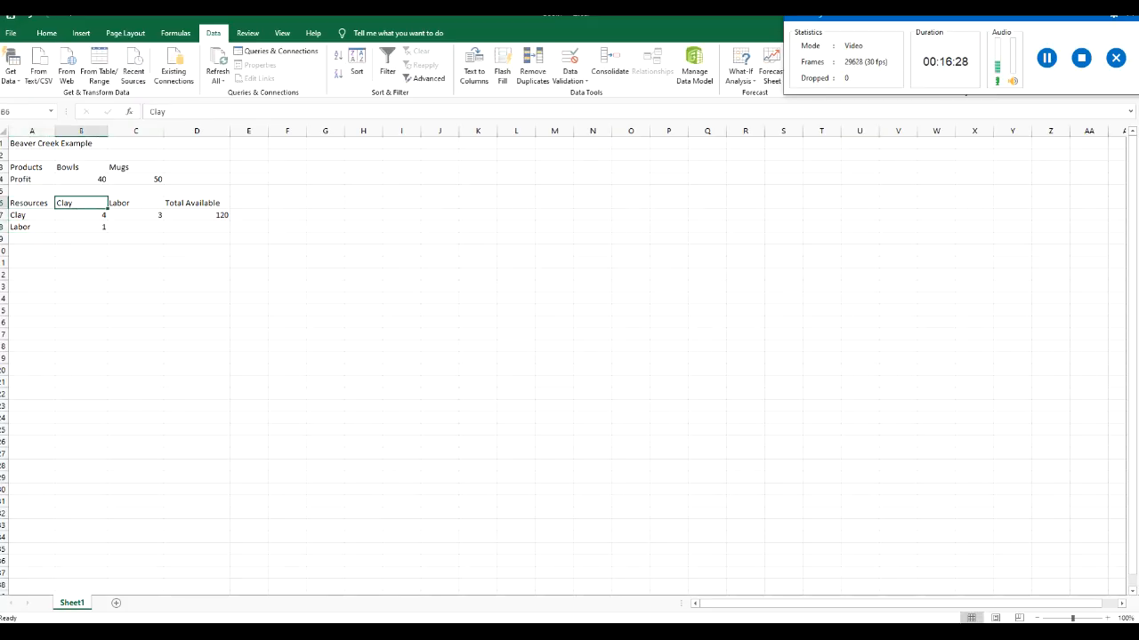
{"action": "type", "text": "Bowls"}
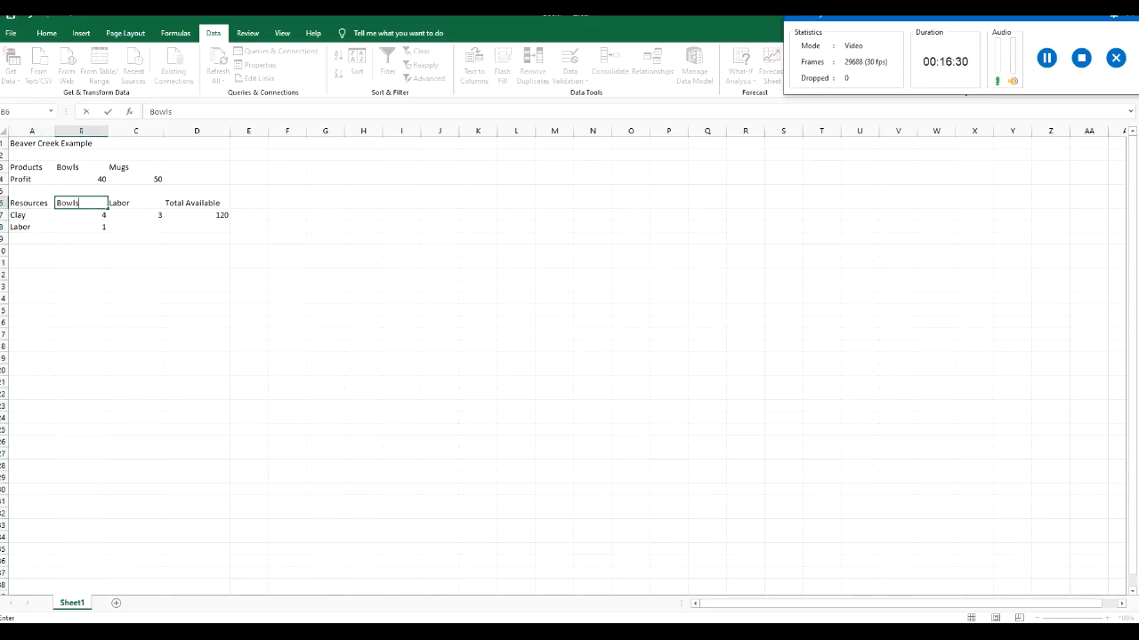
{"action": "key", "text": "Right"}
{"action": "type", "text": "Mugs"}
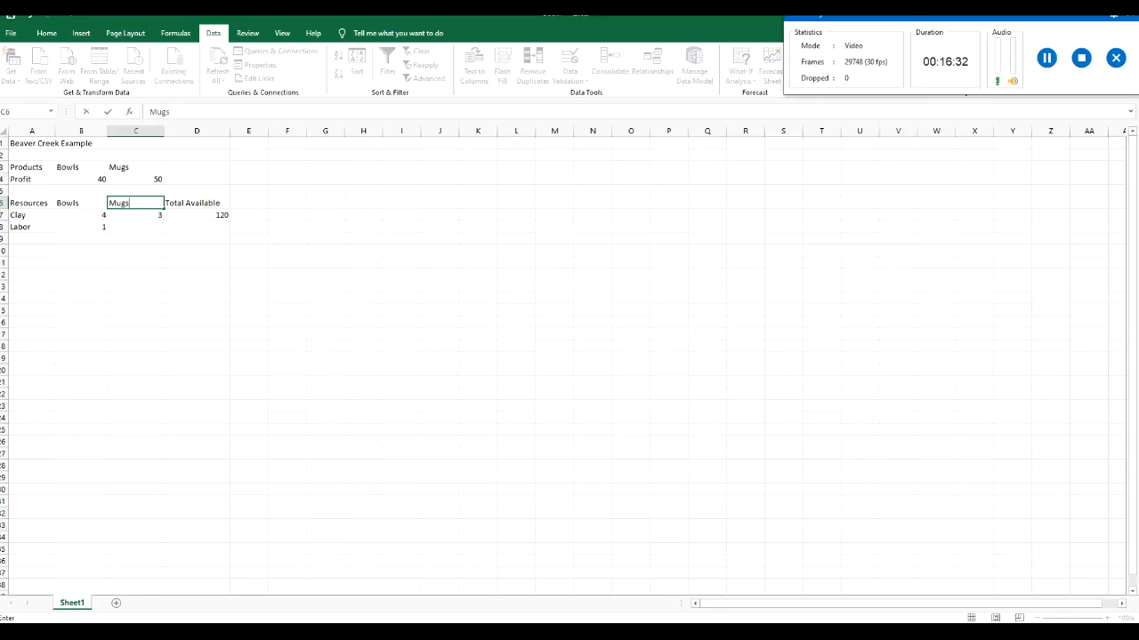
- Complete the Labor row with 2 in C8 and 40 in D8 under Total Available
{"action": "key", "text": "Down"}
{"action": "key", "text": "Left"}
{"action": "key", "text": "Down"}
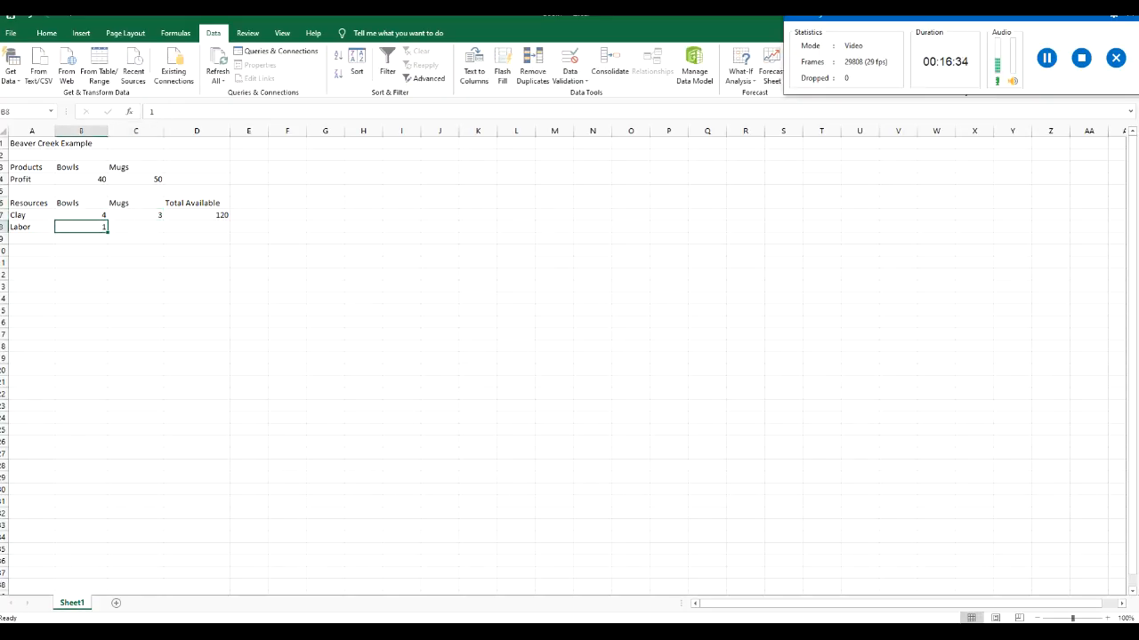
{"action": "key", "text": "Right"}
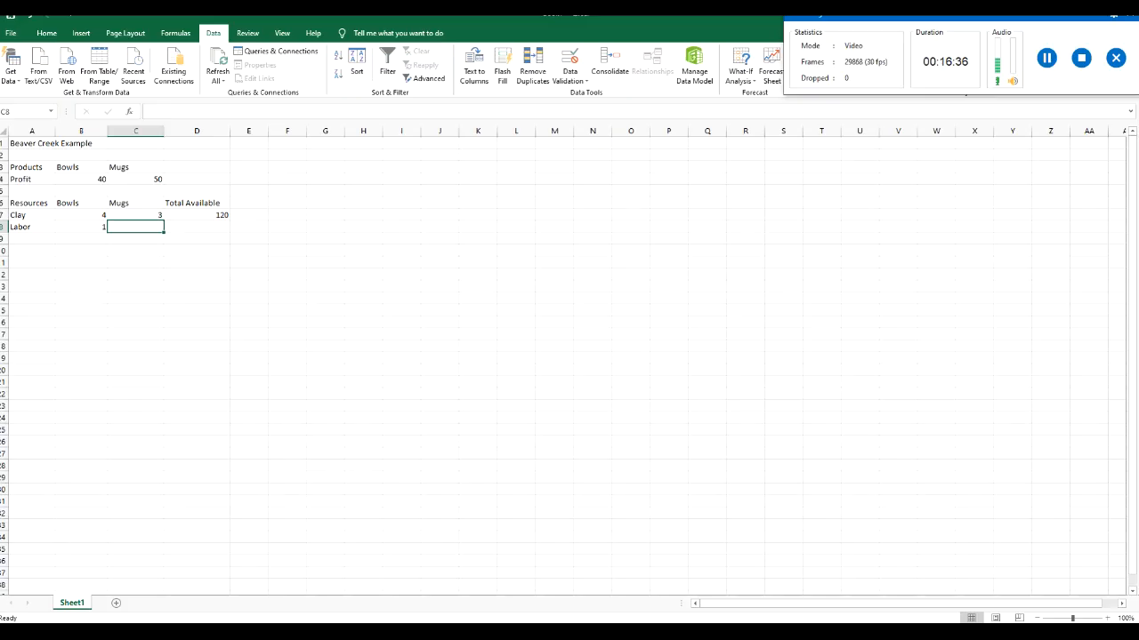
{"action": "type", "text": "2"}
{"action": "key", "text": "Right"}
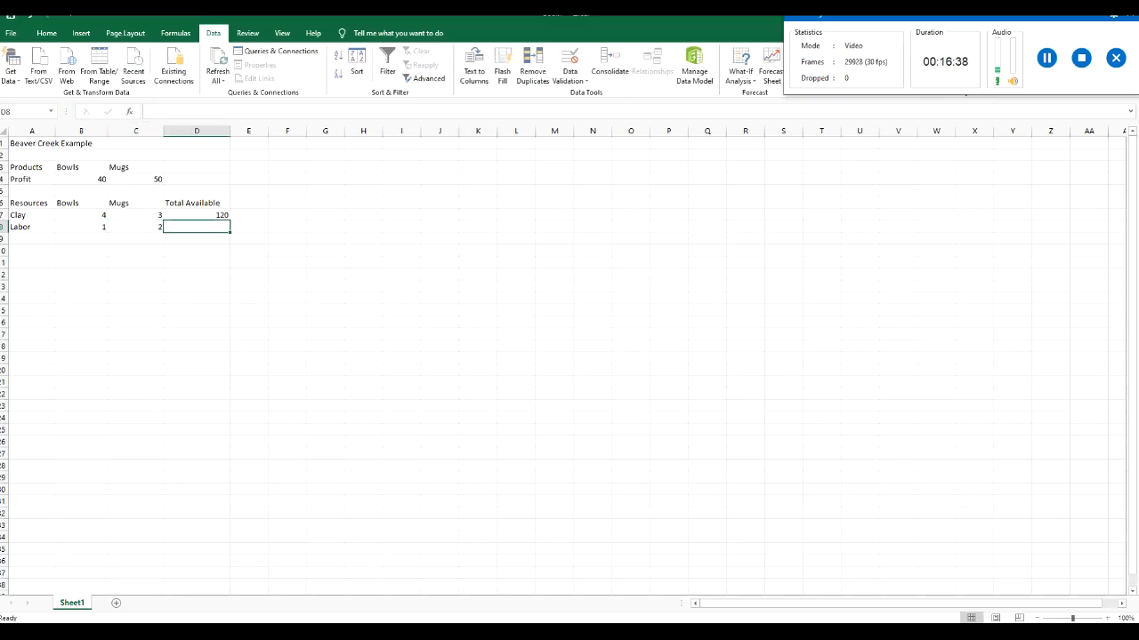
{"action": "type", "text": "40"}
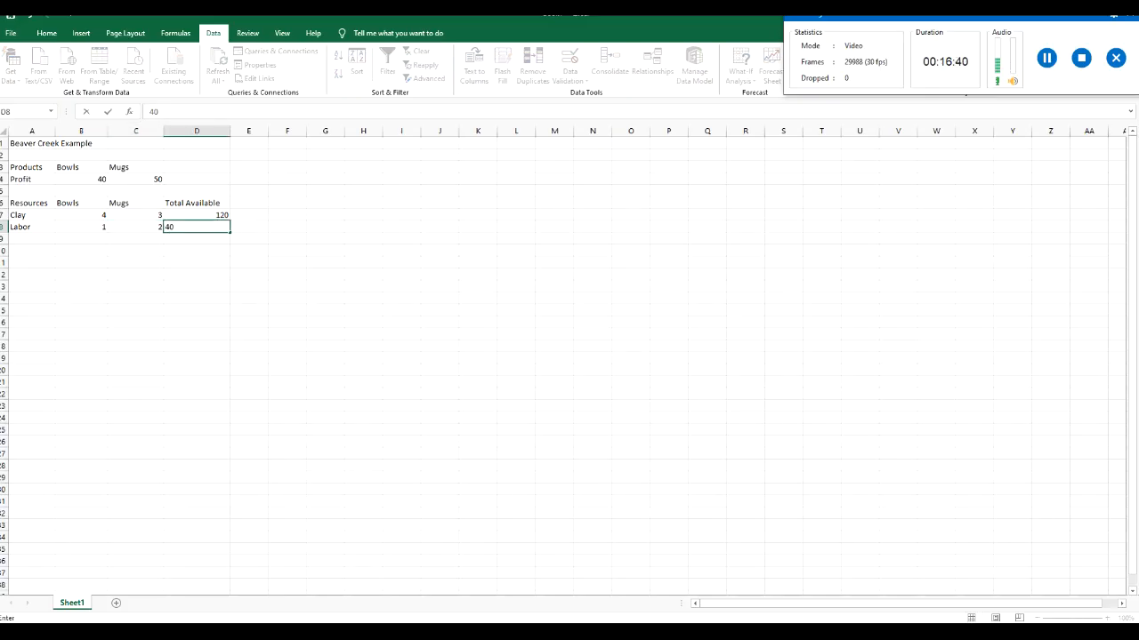
{"action": "key", "text": "Right"}
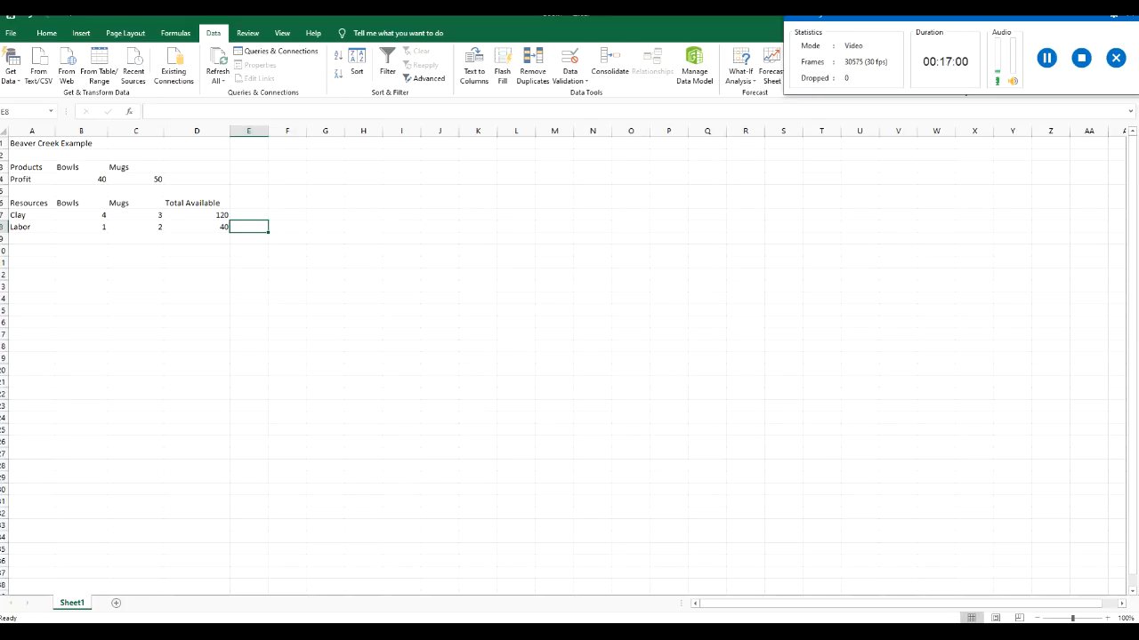
- Clear the Total Available heading and its two values from cells D6 to D8
{"action": "left_click", "coordinate": [1047, 58]}
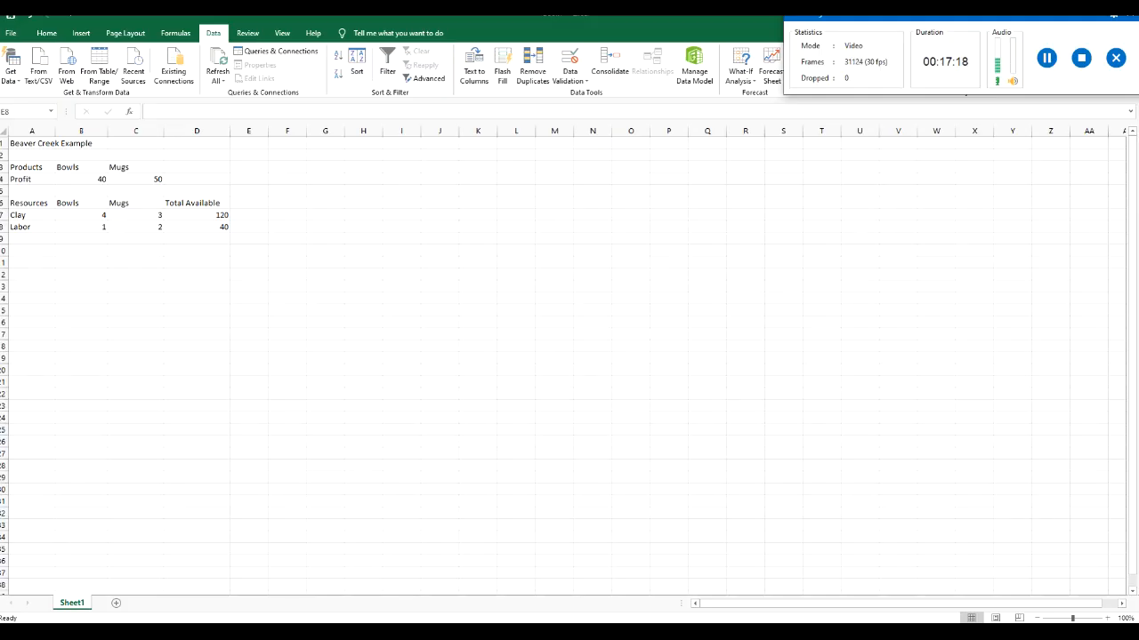
{"action": "double_click", "coordinate": [249, 227]}
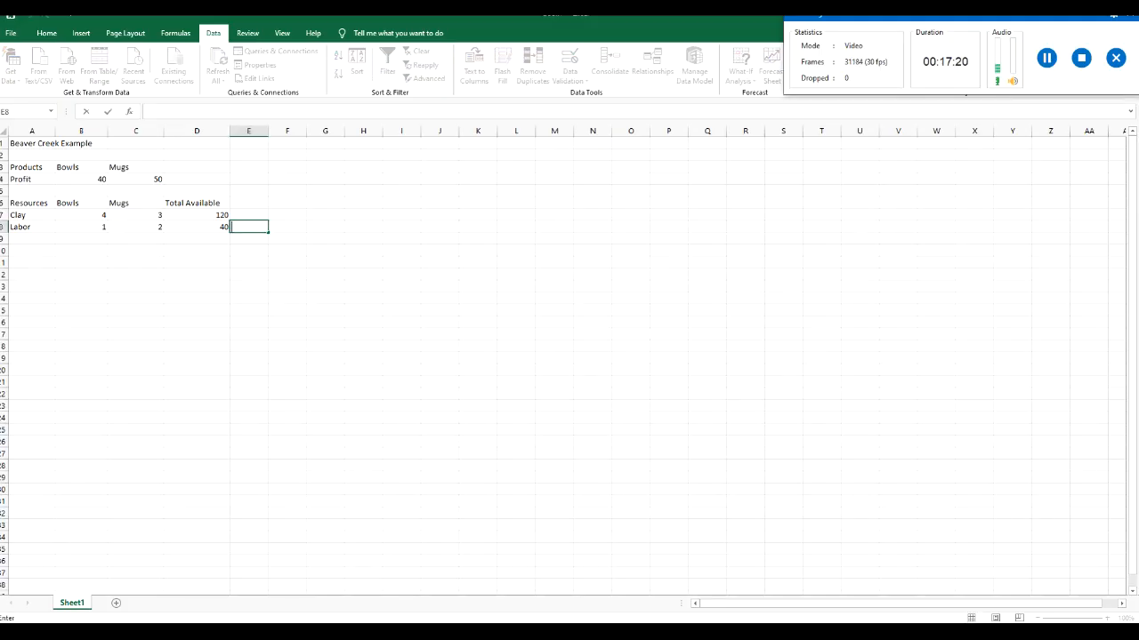
{"action": "left_click", "coordinate": [197, 203]}
{"action": "key", "text": "BackSpace"}
{"action": "key", "text": "Return"}
{"action": "key", "text": "BackSpace"}
{"action": "key", "text": "Return"}
{"action": "key", "text": "BackSpace"}
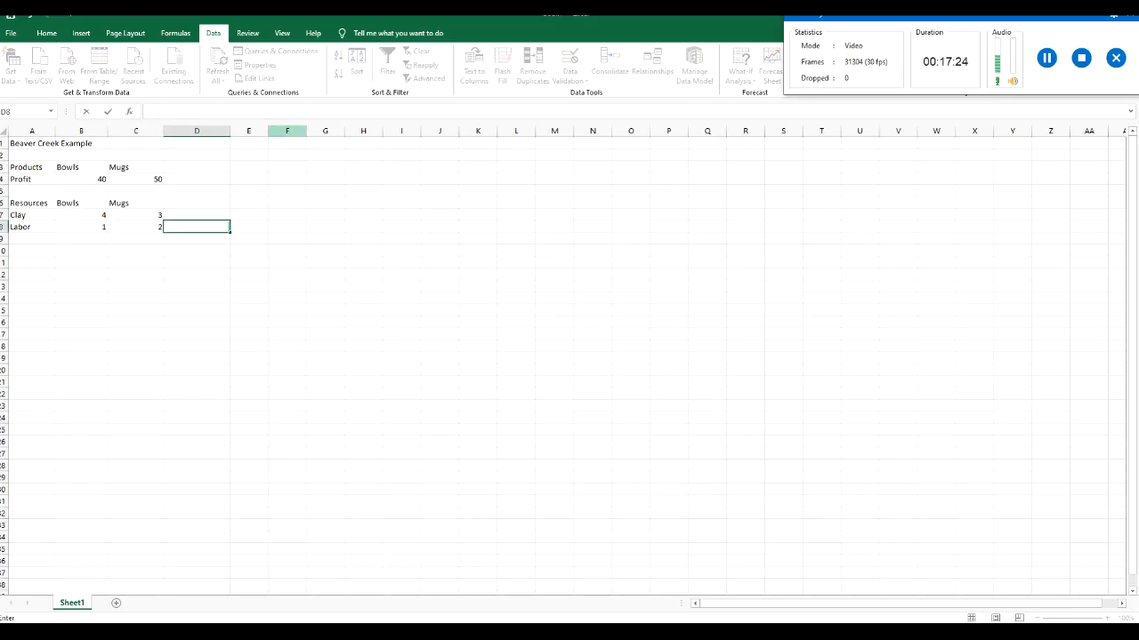
- Widen columns E, F and G, and enter the heading Available in cell F6
{"action": "left_click", "coordinate": [248, 131]}
{"action": "left_click_drag", "start_coordinate": [268, 131], "coordinate": [434, 130]}
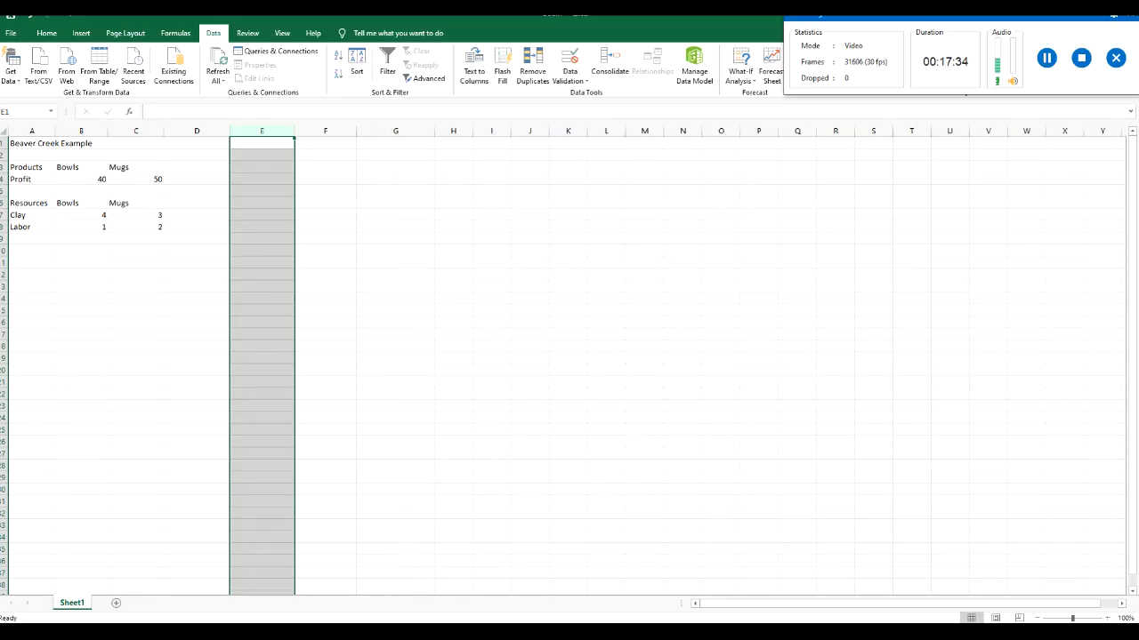
{"action": "left_click", "coordinate": [325, 191]}
{"action": "left_click", "coordinate": [326, 203]}
{"action": "type", "text": "Avail"}
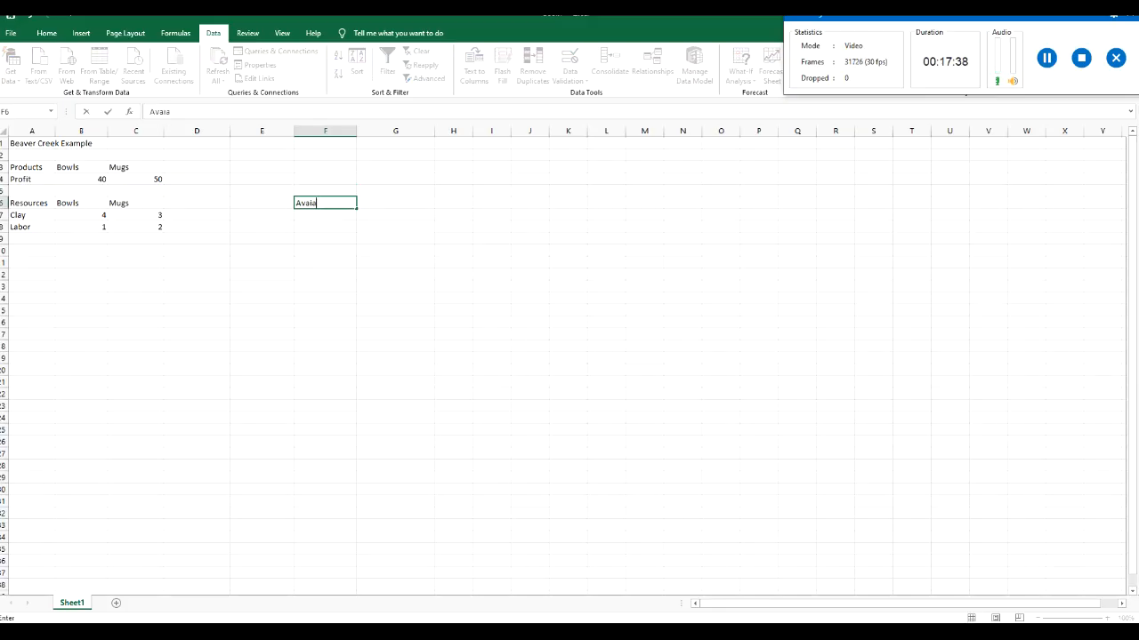
{"action": "type", "text": "able"}
{"action": "key", "text": "Return"}
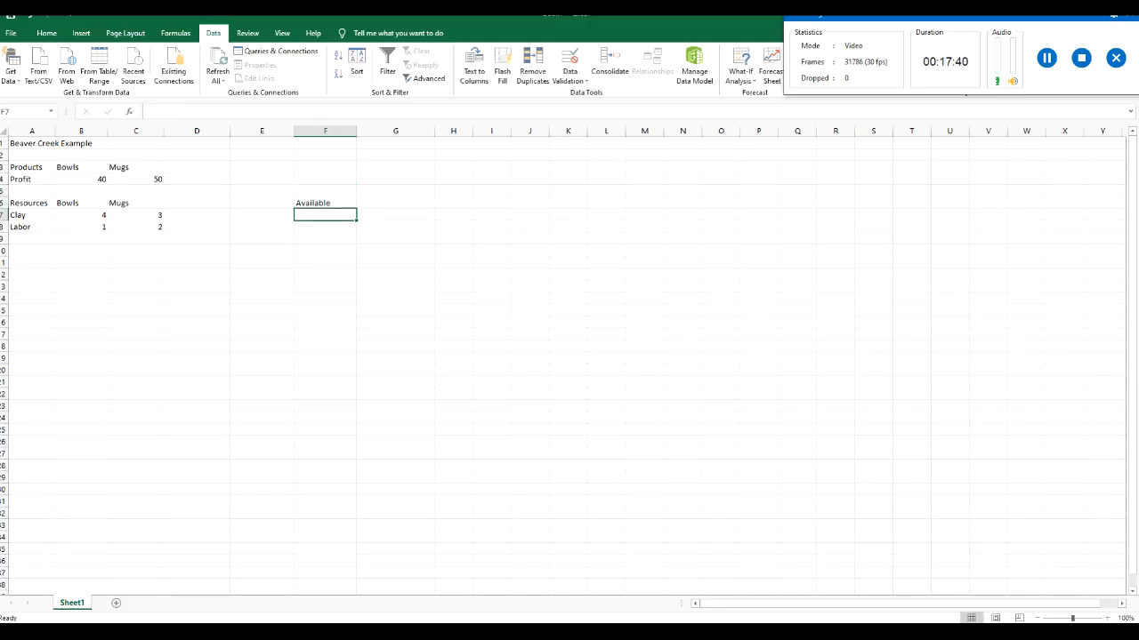
- Enter the available amounts under the Available heading, 120 in F7 for Clay and 40 in F8 for Labor
{"action": "type", "text": "120"}
{"action": "key", "text": "Return"}
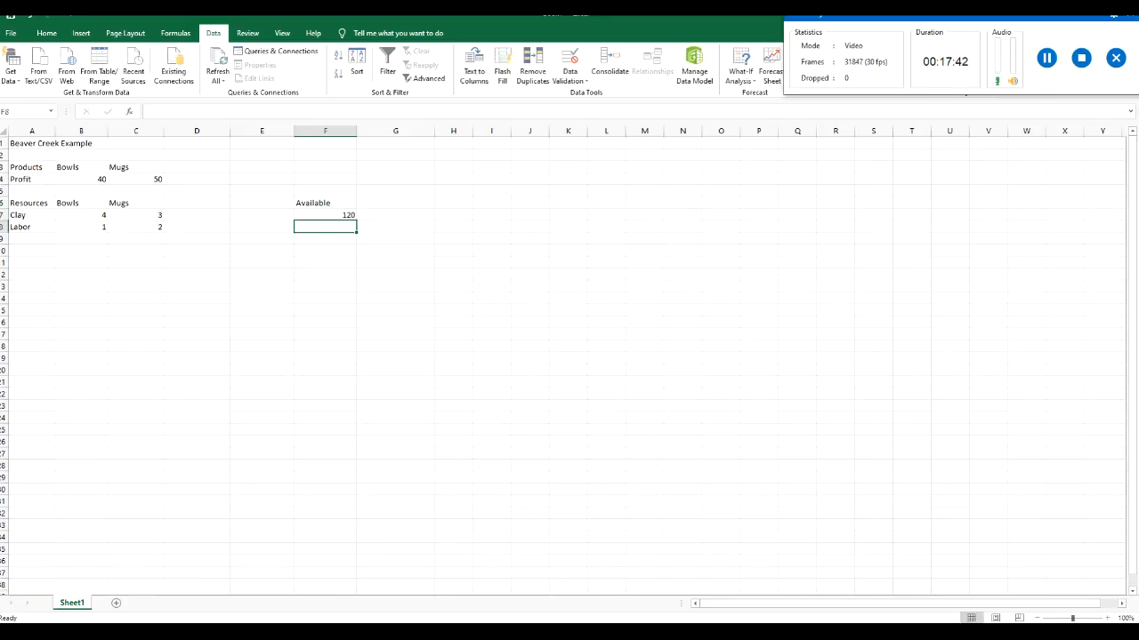
{"action": "type", "text": "40"}
{"action": "key", "text": "Left"}
- Add the heading Usage in cell D6, beside the Mugs column heading
{"action": "key", "text": "Left"}
{"action": "key", "text": "Up"}
{"action": "key", "text": "Up"}
{"action": "type", "text": "Usage"}
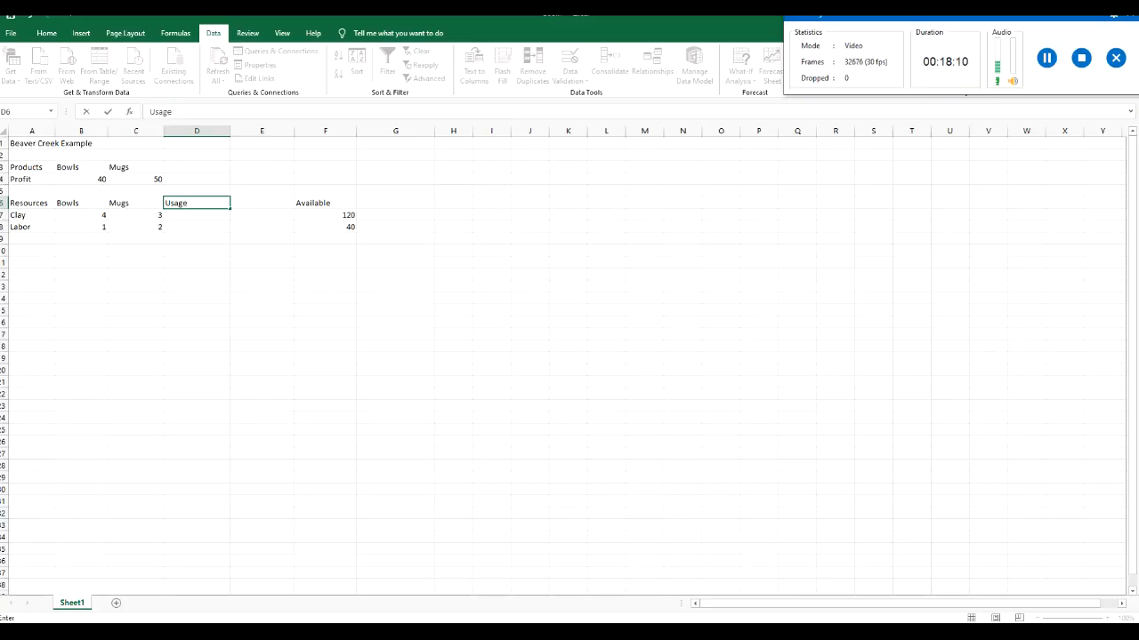
{"action": "key", "text": "Return"}
- Start a production section with Production in cell A11, Bowls in A12 and Mugs in A13
{"action": "key", "text": "Return"}
{"action": "key", "text": "Return"}
{"action": "key", "text": "Return"}
{"action": "key", "text": "Return"}
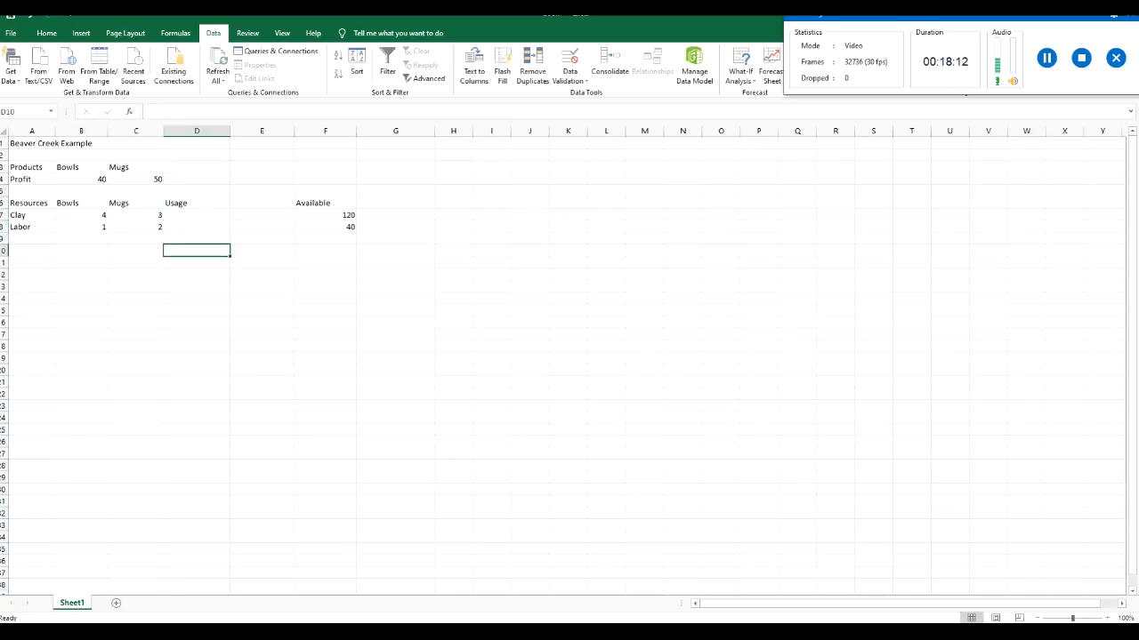
{"action": "key", "text": "Left"}
{"action": "key", "text": "Left"}
{"action": "key", "text": "Left"}
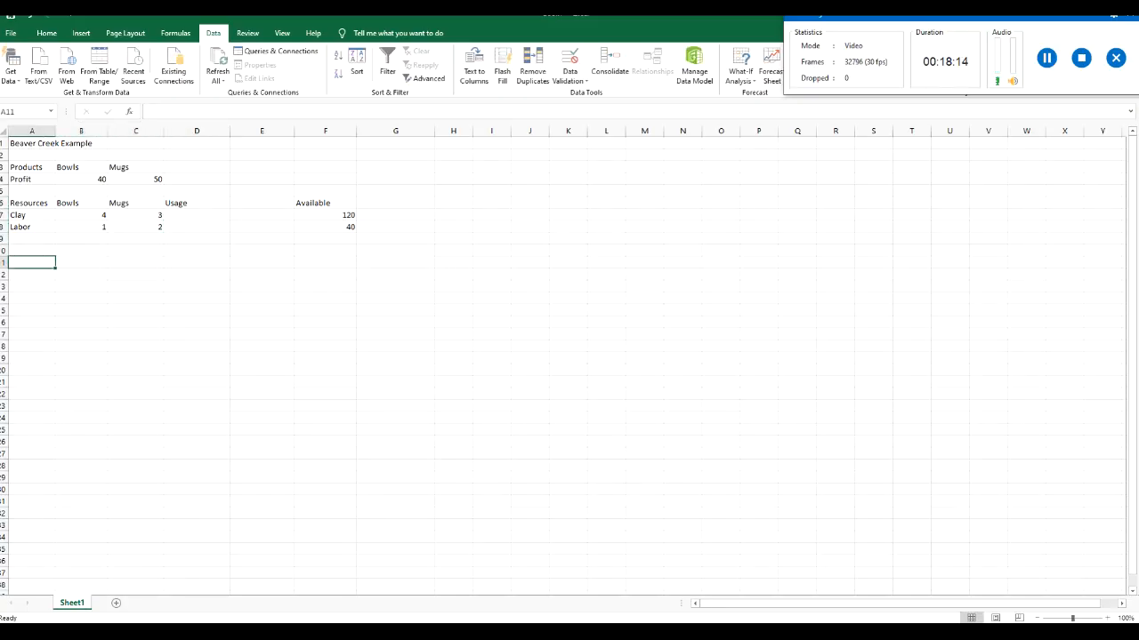
{"action": "type", "text": "Production"}
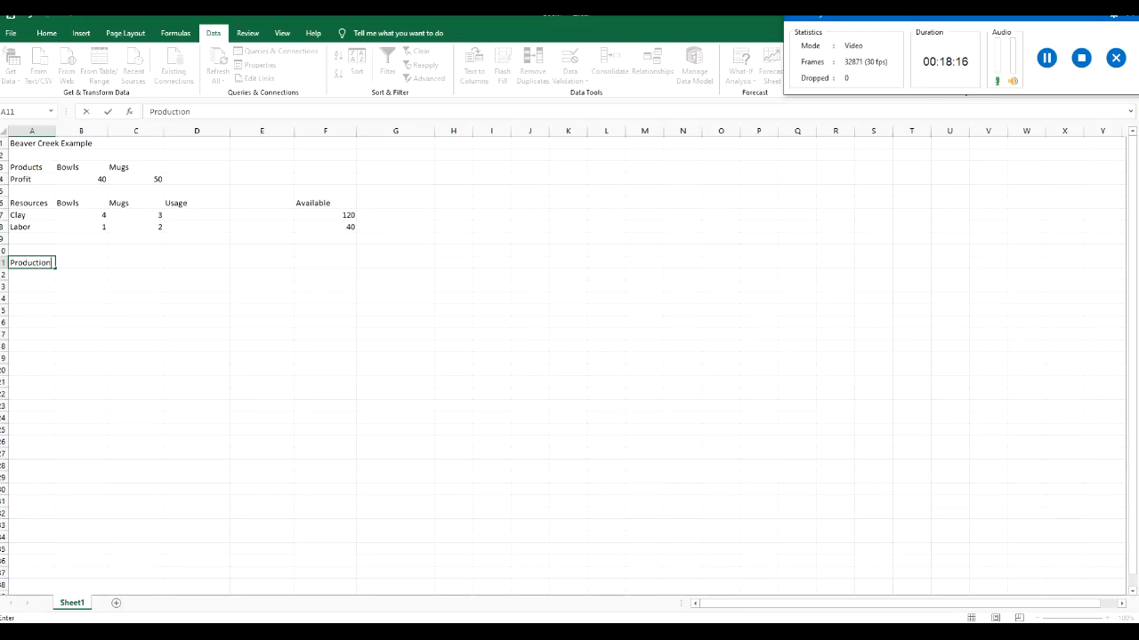
{"action": "key", "text": "Return"}
{"action": "type", "text": "Bowls"}
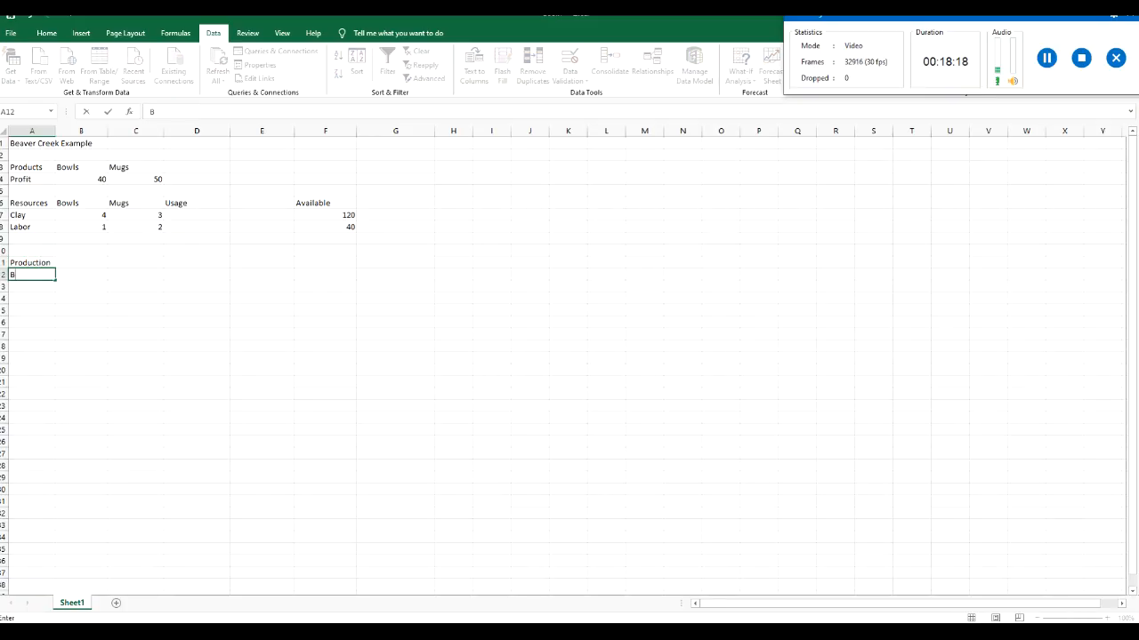
{"action": "type", "text": "Mugs"}
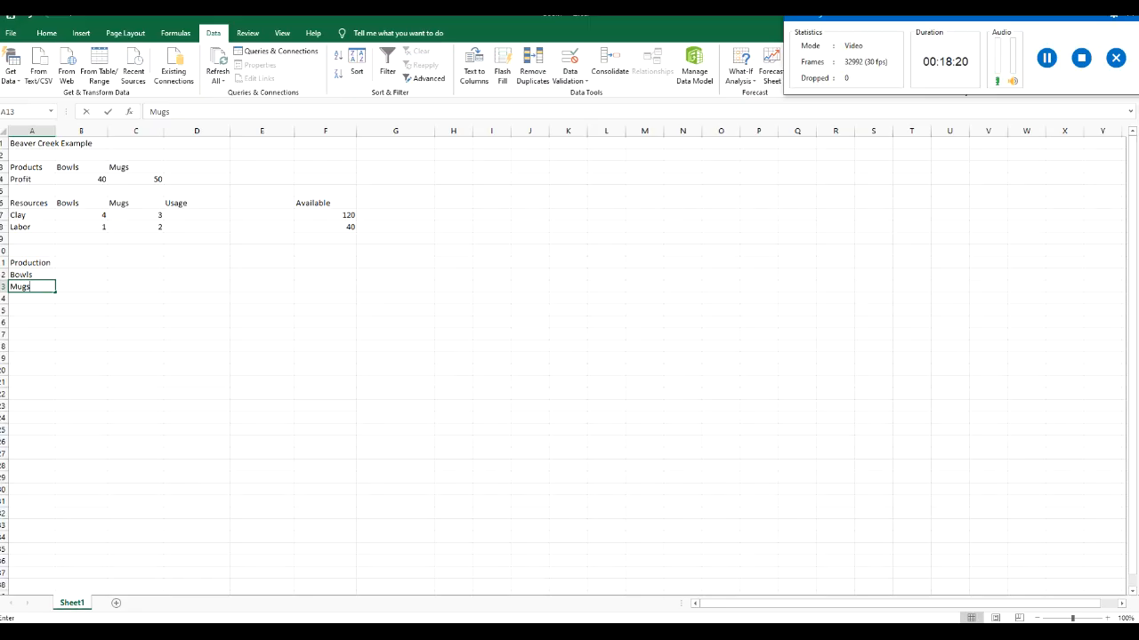
{"action": "key", "text": "Return"}
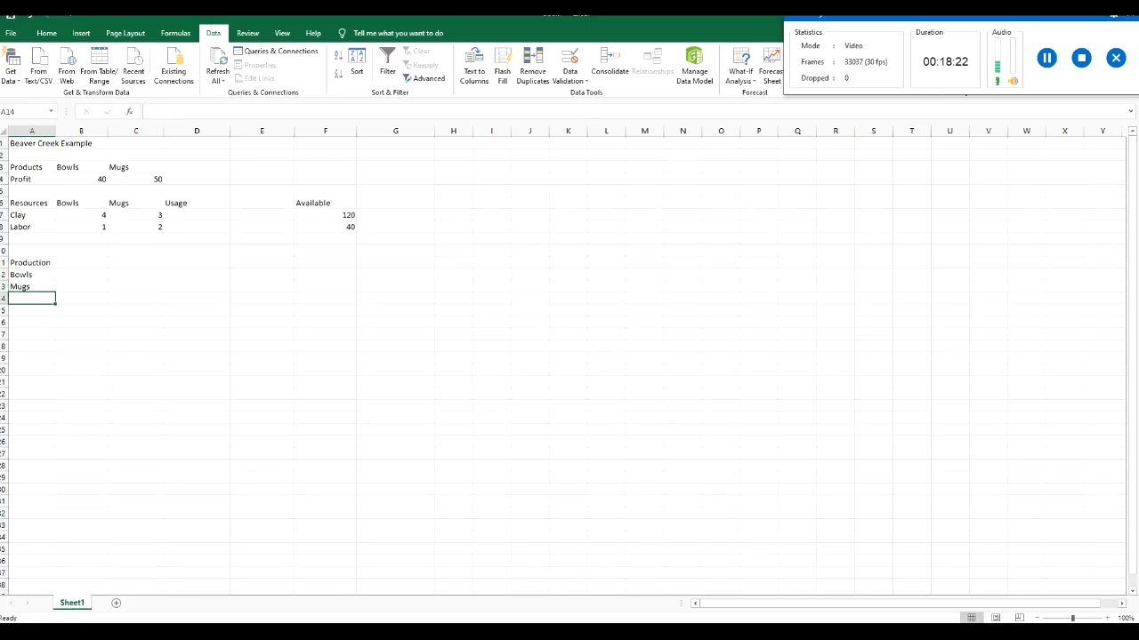
{"action": "key", "text": "Up"}
{"action": "key", "text": "Up"}
{"action": "key", "text": "Right"}
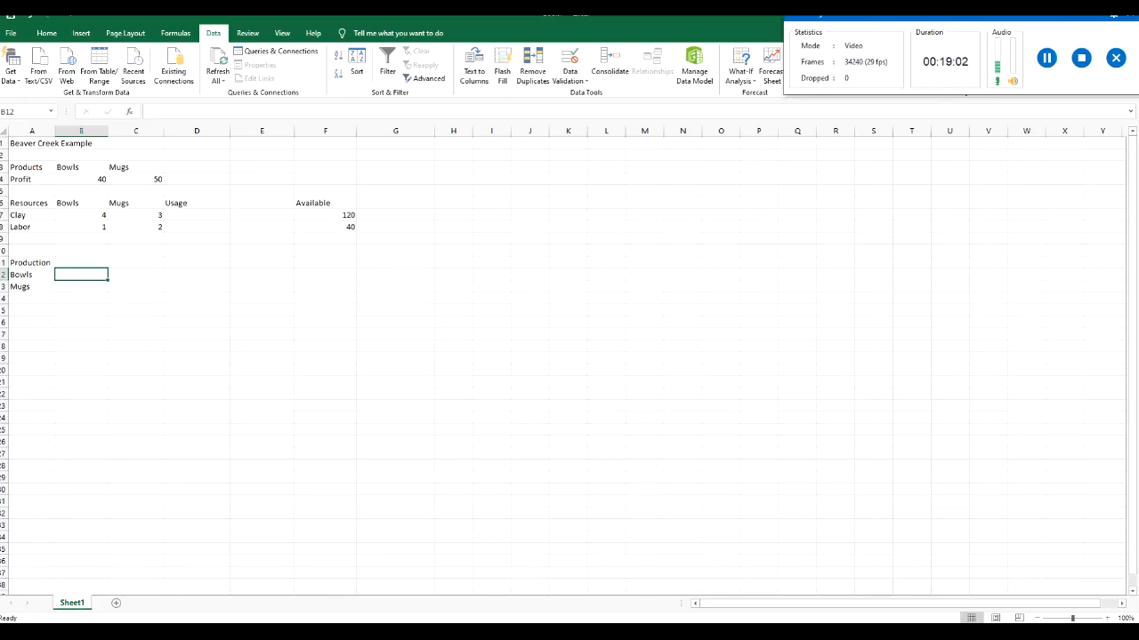
- Calculate the Clay usage in cell D7 with the formula =B7*B12+C7*B13
{"action": "left_click", "coordinate": [196, 215]}
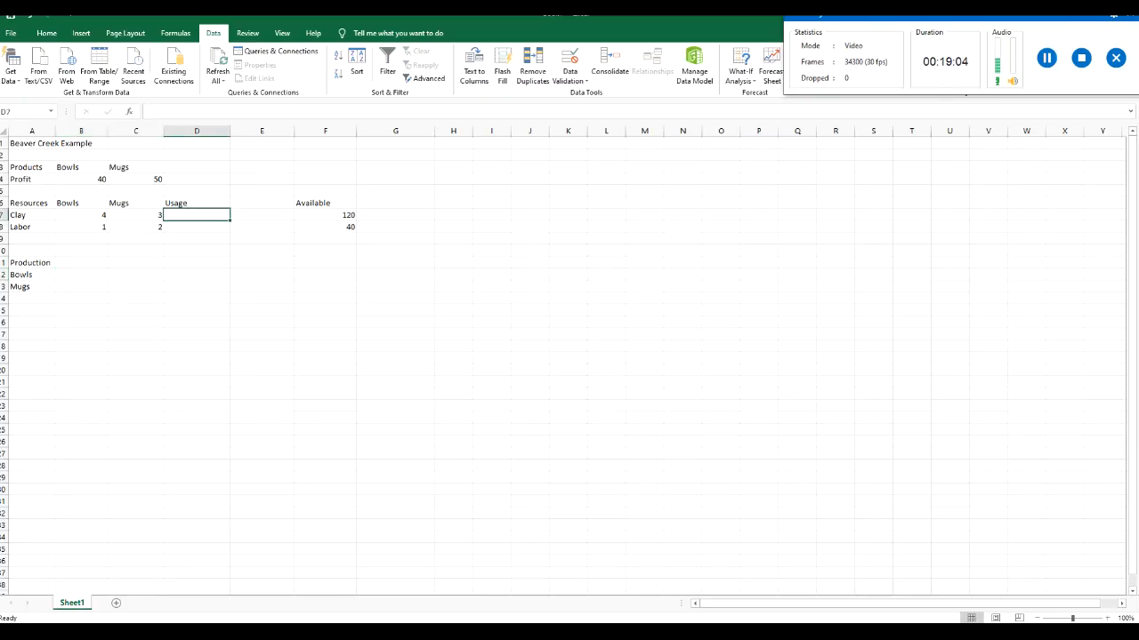
{"action": "type", "text": "="}
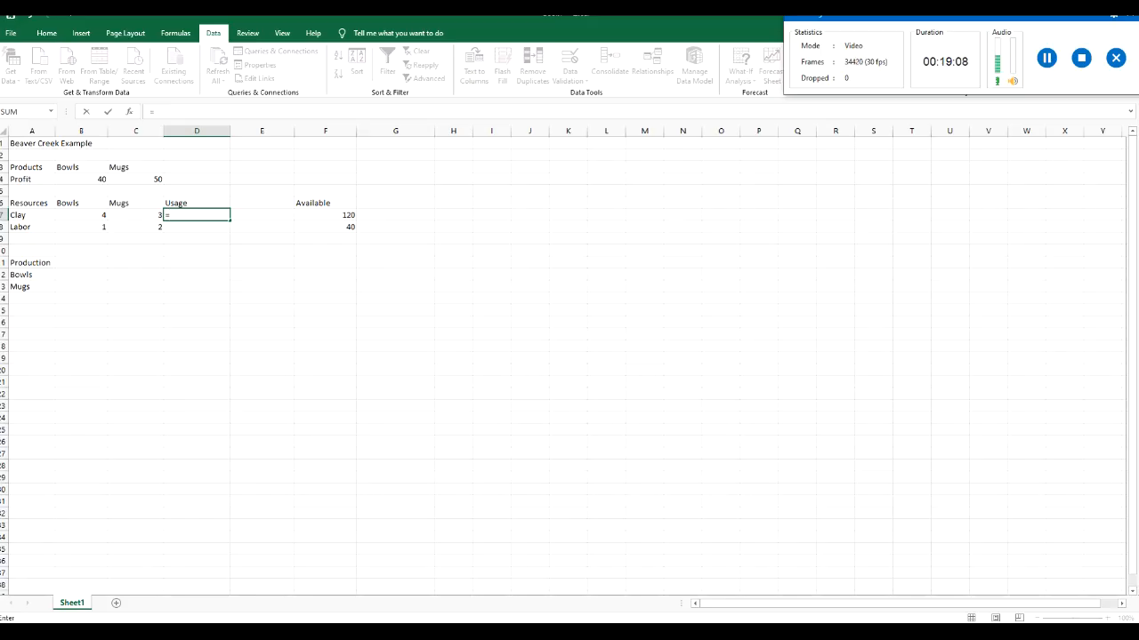
{"action": "left_click", "coordinate": [81, 216]}
{"action": "type", "text": "*"}
{"action": "left_click", "coordinate": [81, 275]}
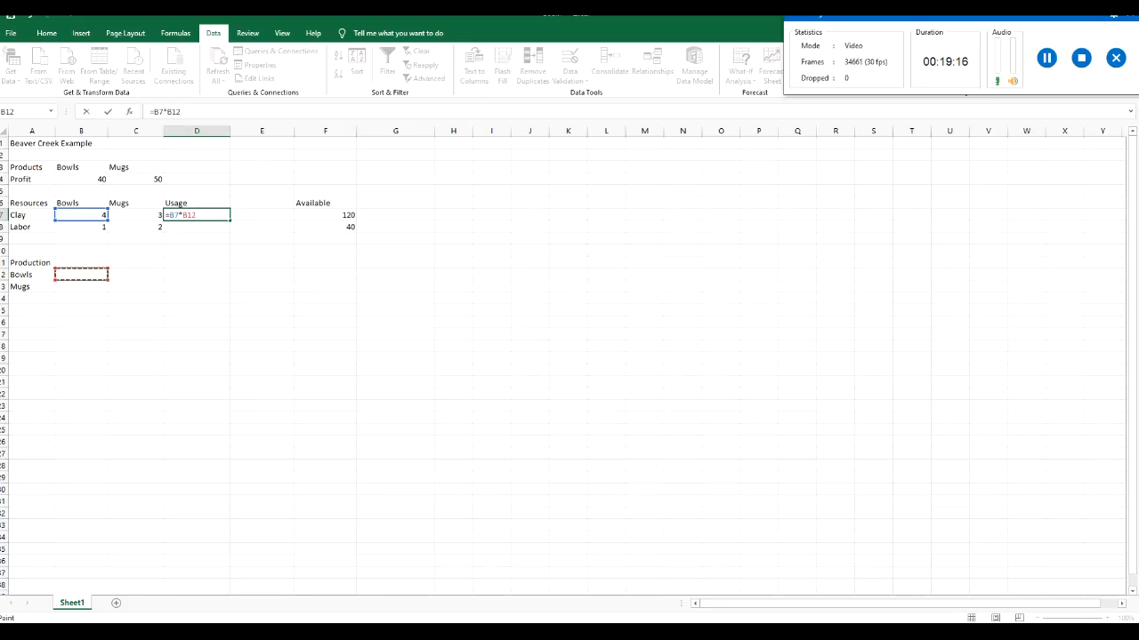
{"action": "type", "text": "+"}
{"action": "left_click", "coordinate": [136, 215]}
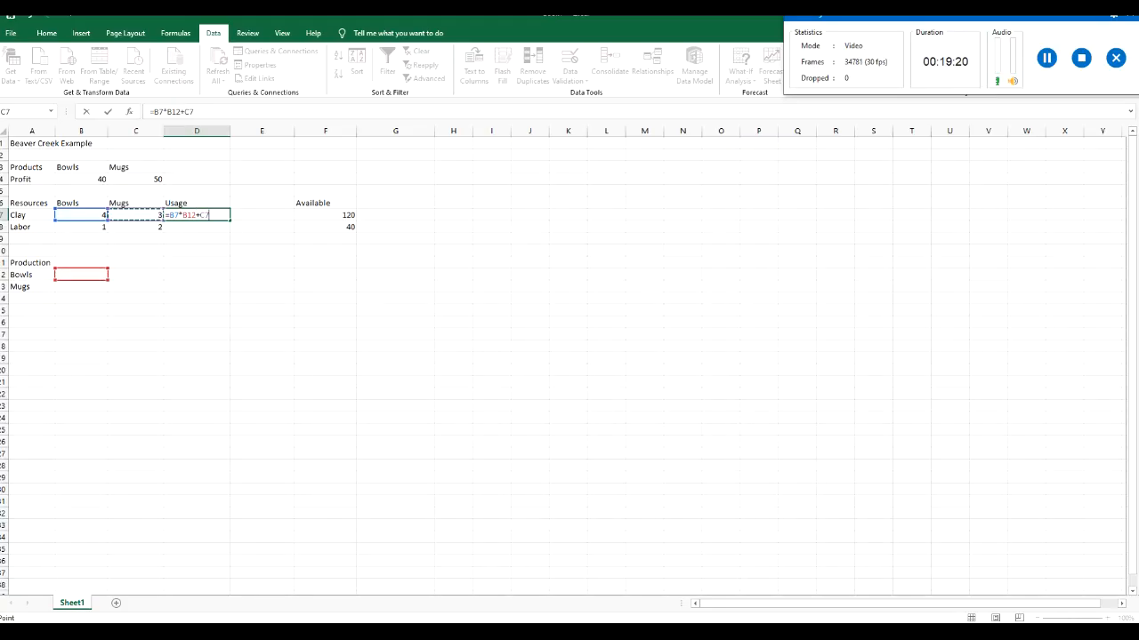
{"action": "type", "text": "*"}
{"action": "left_click", "coordinate": [81, 286]}
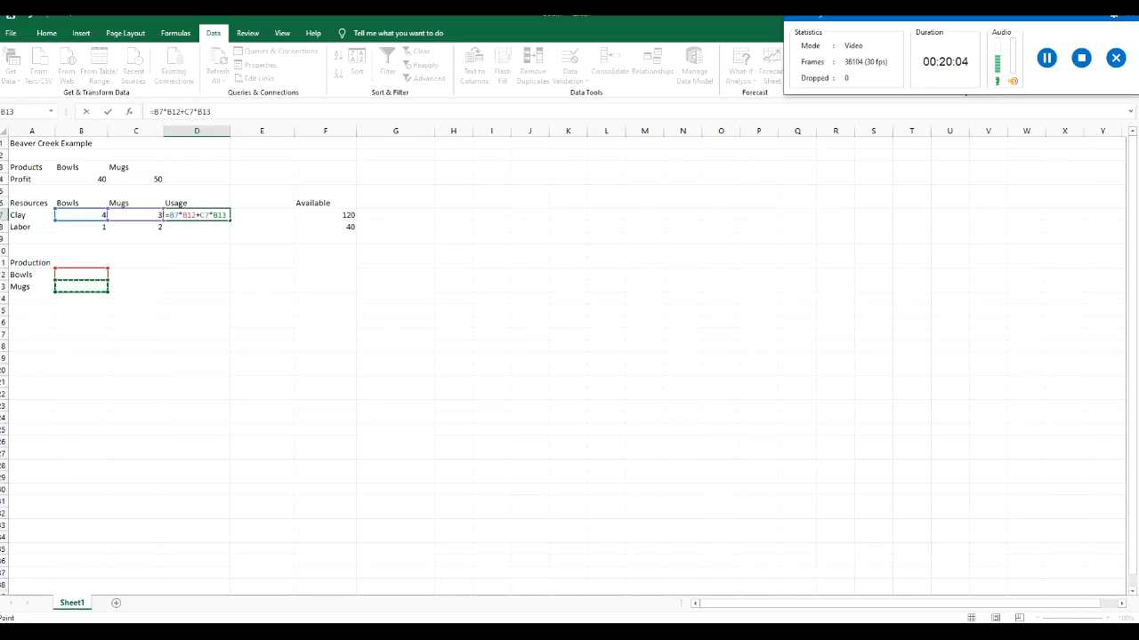
{"action": "key", "text": "Return"}
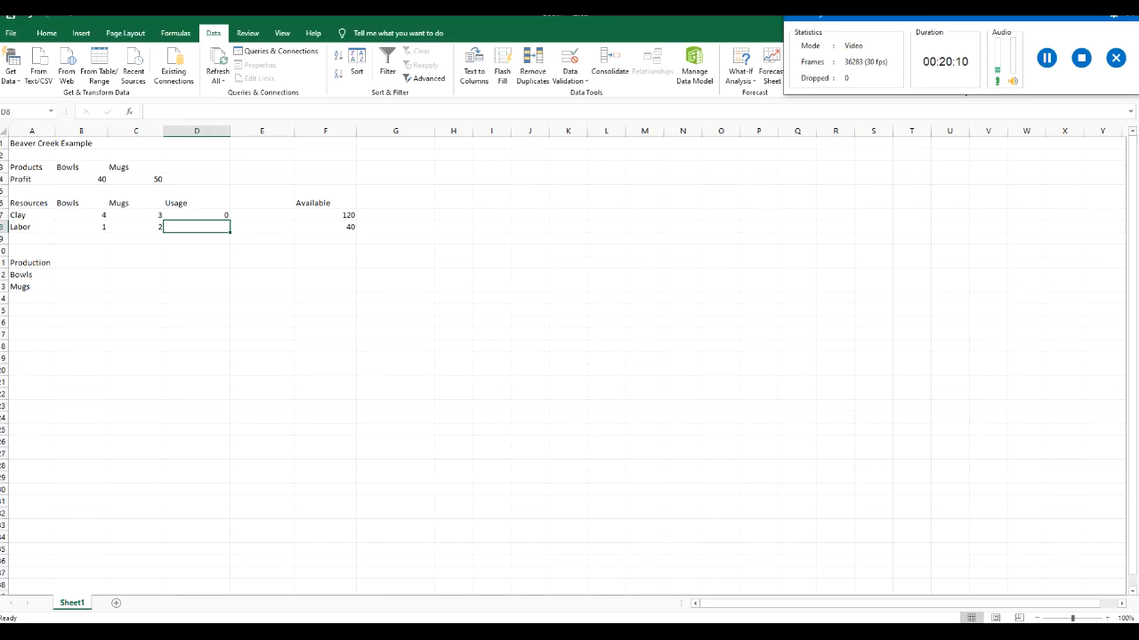
- Calculate the Labor usage in cell D8 with the formula =B8*B12+C8*B13
{"action": "type", "text": "="}
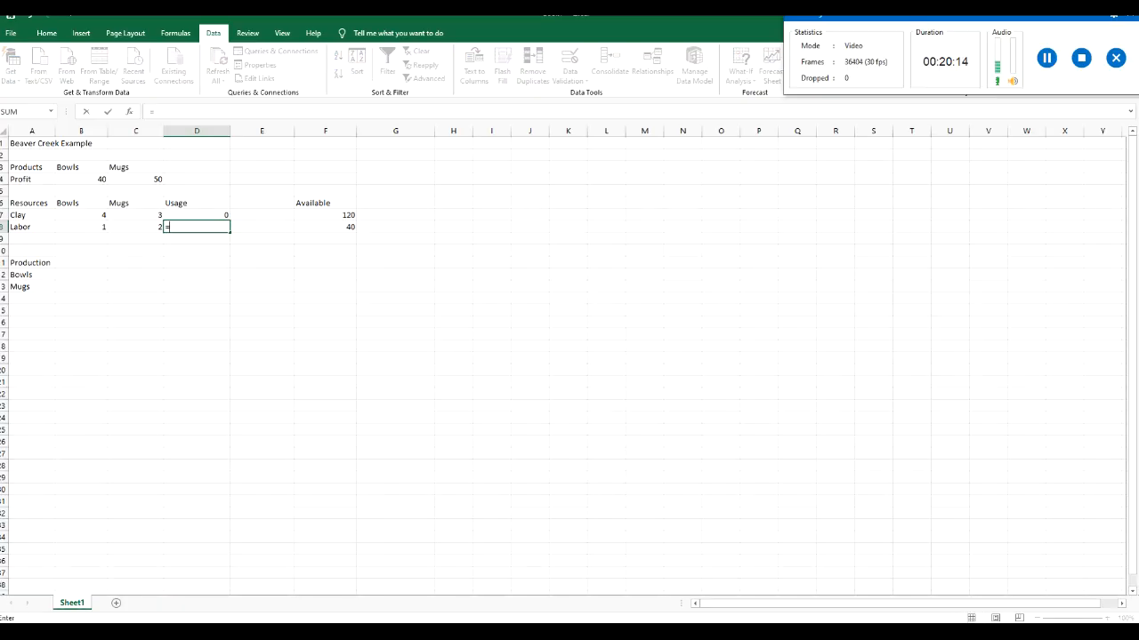
{"action": "left_click", "coordinate": [81, 227]}
{"action": "type", "text": "*"}
{"action": "left_click", "coordinate": [81, 275]}
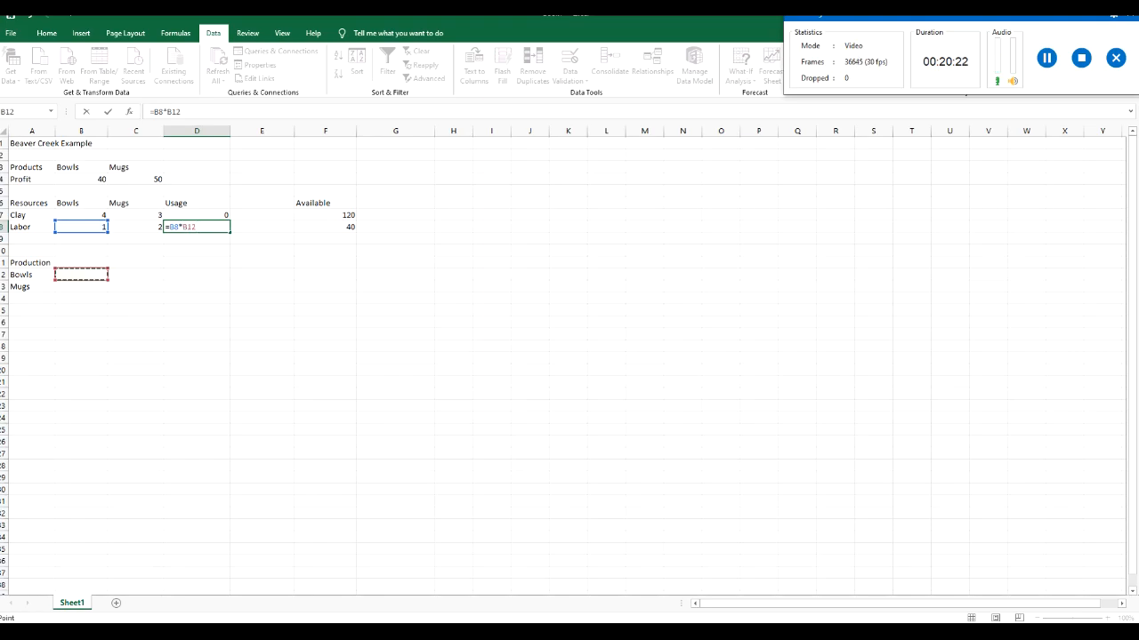
{"action": "type", "text": "+"}
{"action": "left_click", "coordinate": [136, 227]}
{"action": "type", "text": "*"}
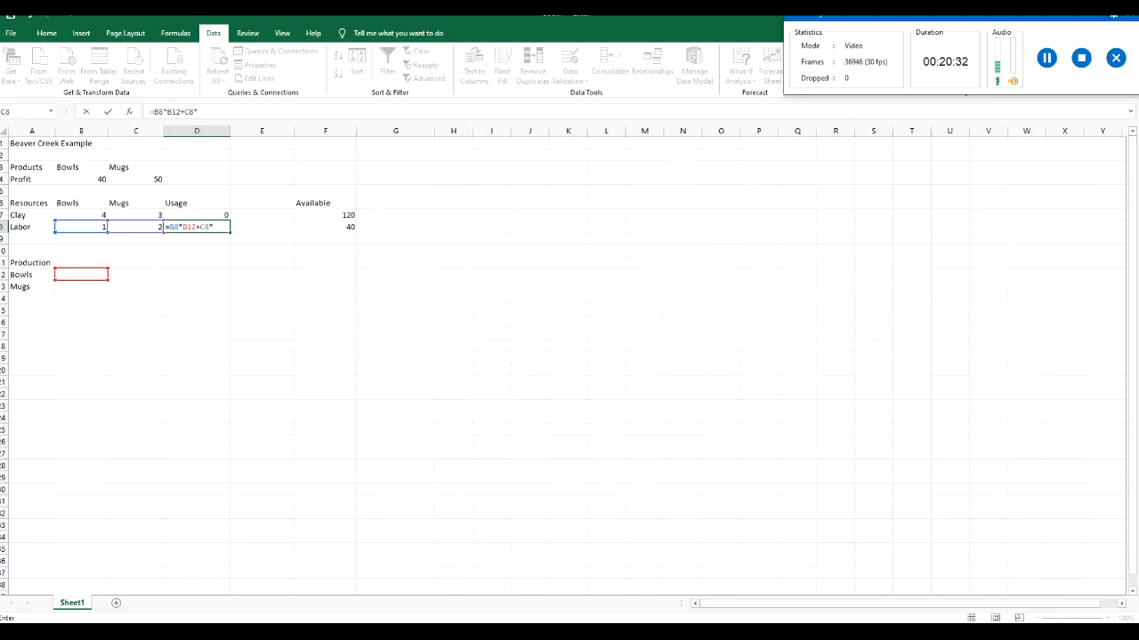
{"action": "left_click", "coordinate": [81, 286]}
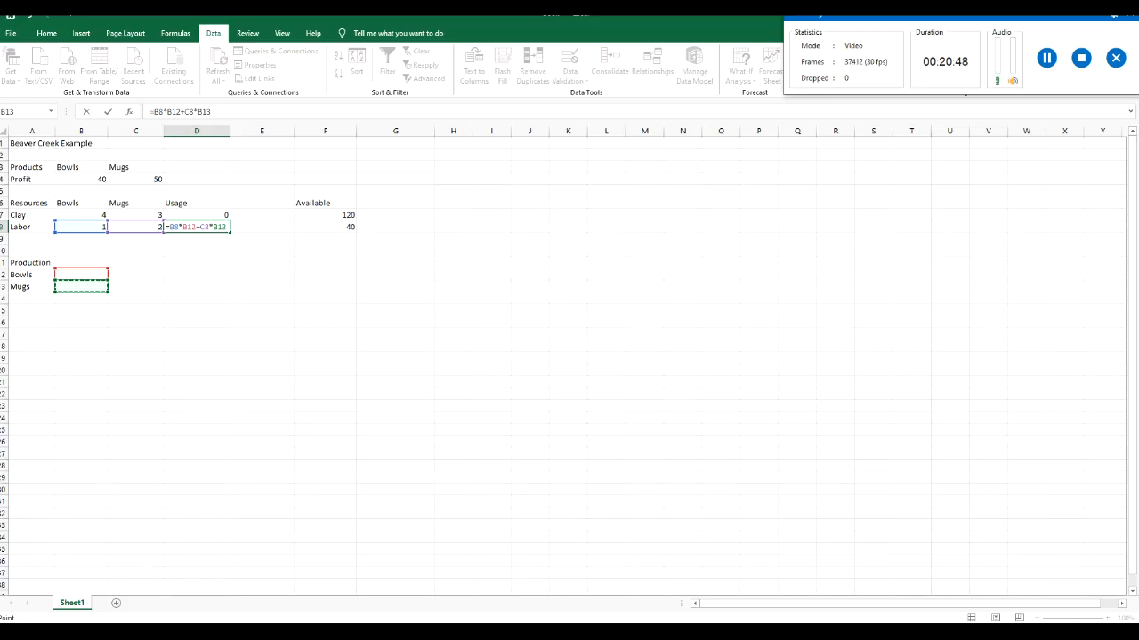
{"action": "key", "text": "Return"}
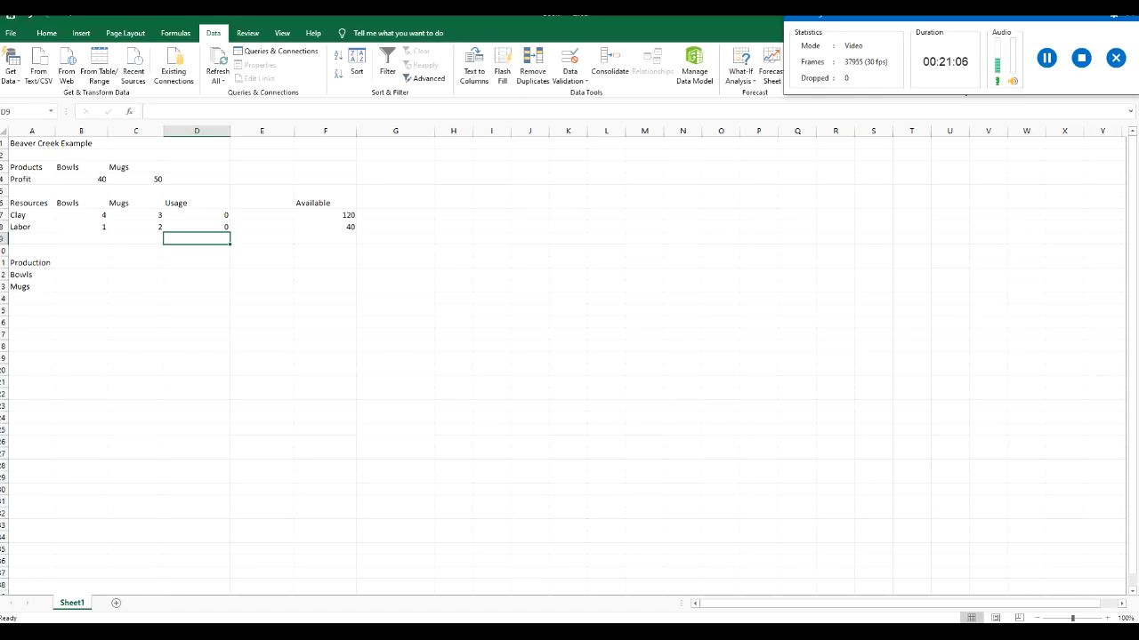
- Enter the constraint sign <= in E7 for Clay and E8 for Labor, between Usage and Available
{"action": "left_click", "coordinate": [262, 215]}
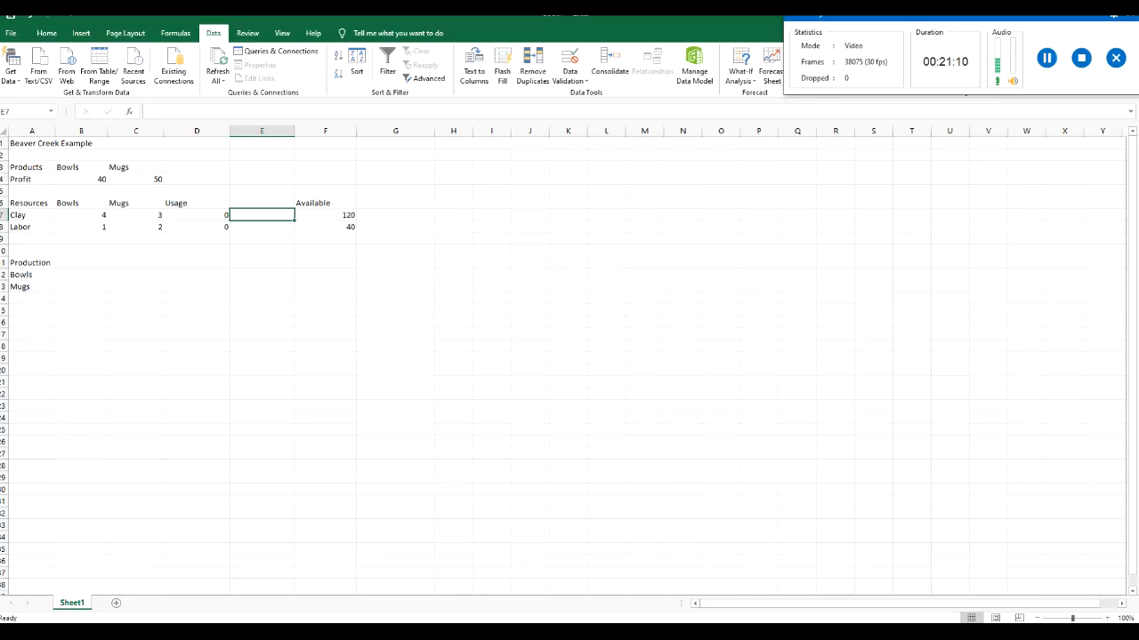
{"action": "type", "text": "<="}
{"action": "key", "text": "Return"}
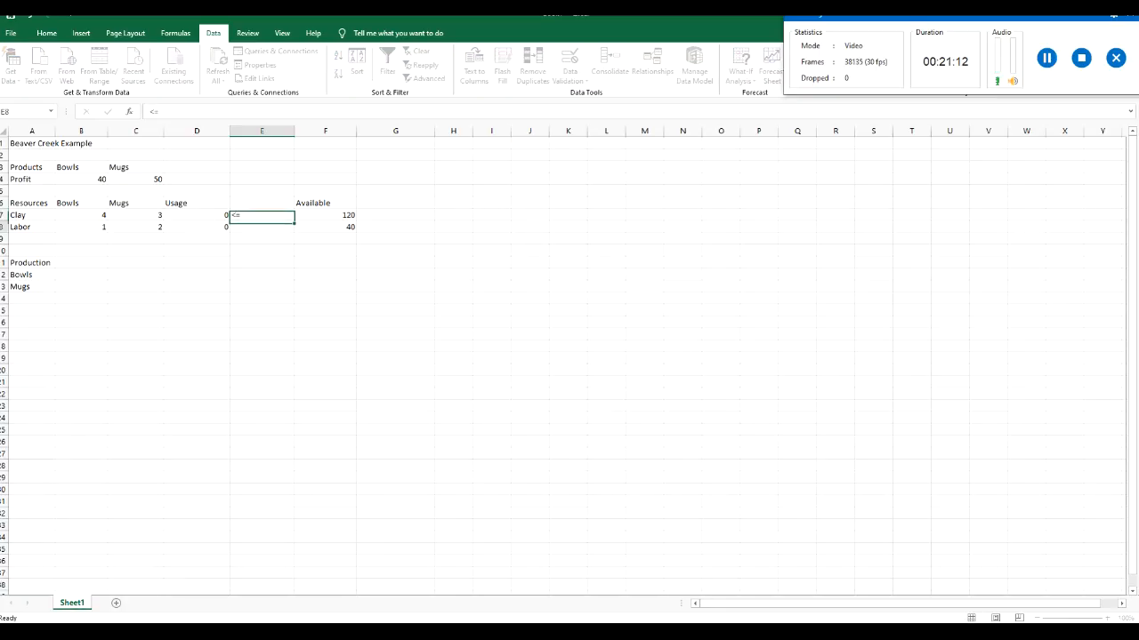
{"action": "type", "text": "<="}
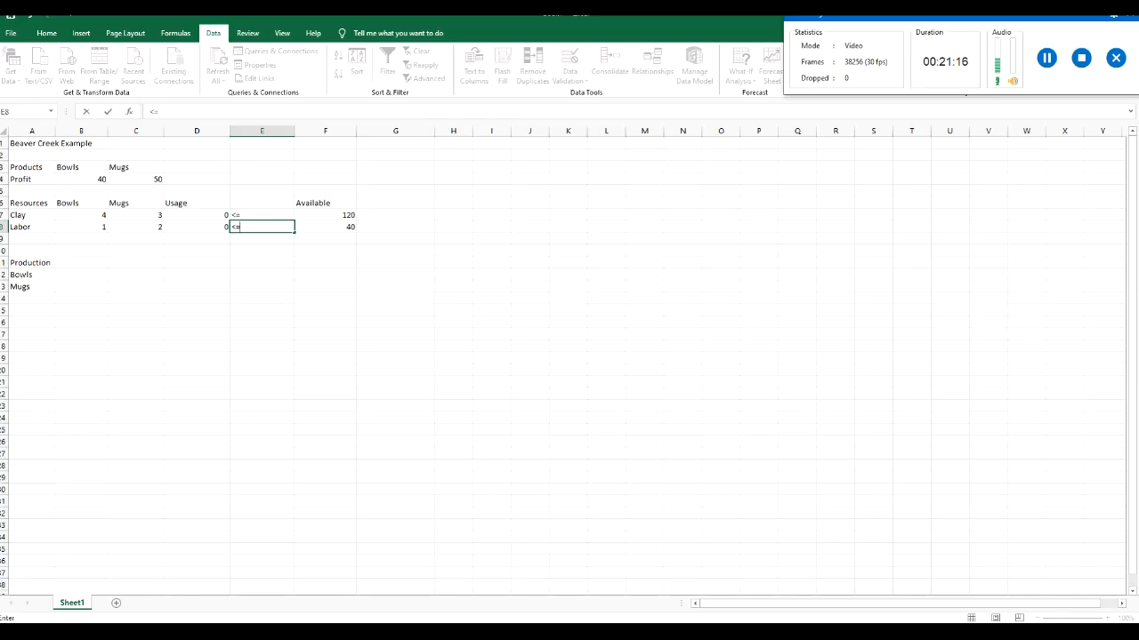
{"action": "key", "text": "Return"}
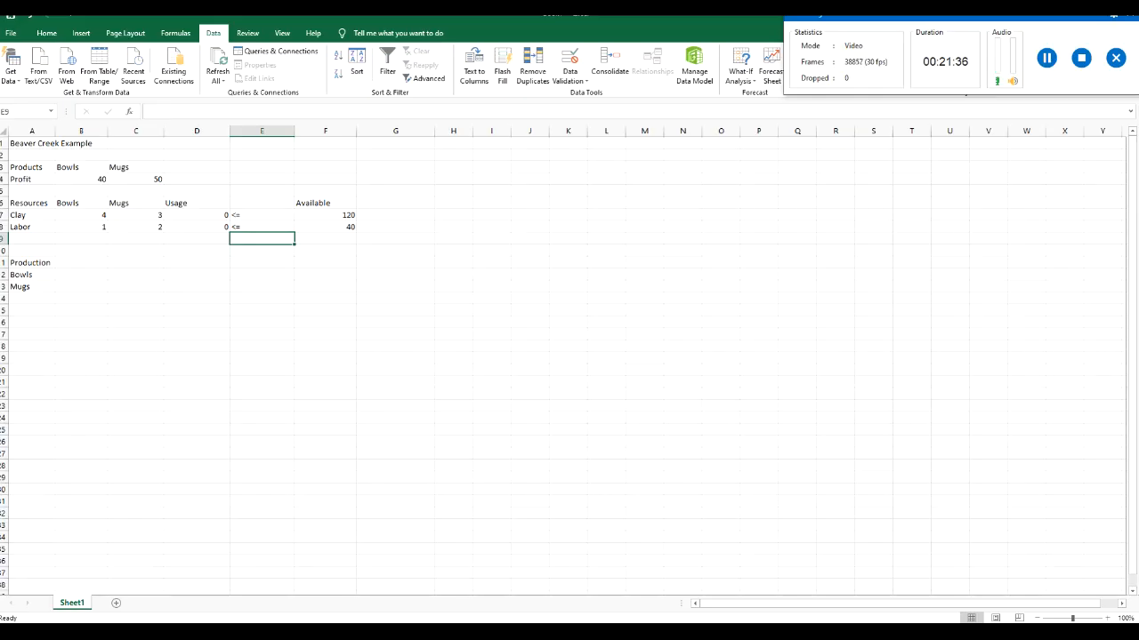
- Add the label Profit in cell A14, below Mugs in the production section
{"action": "left_click", "coordinate": [32, 298]}
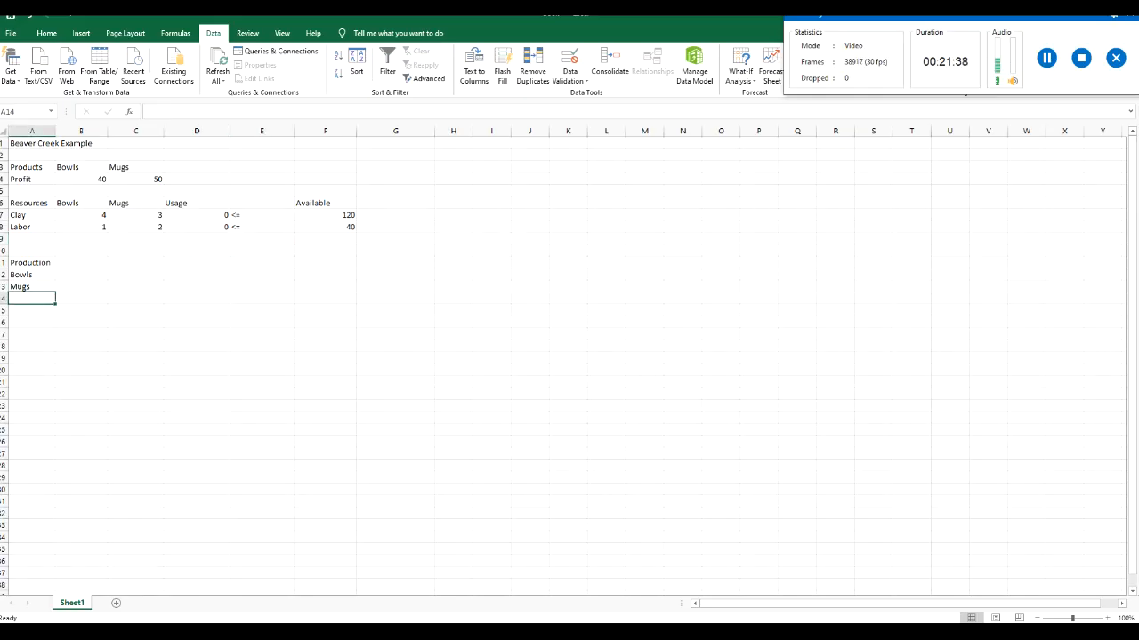
{"action": "type", "text": "P"}
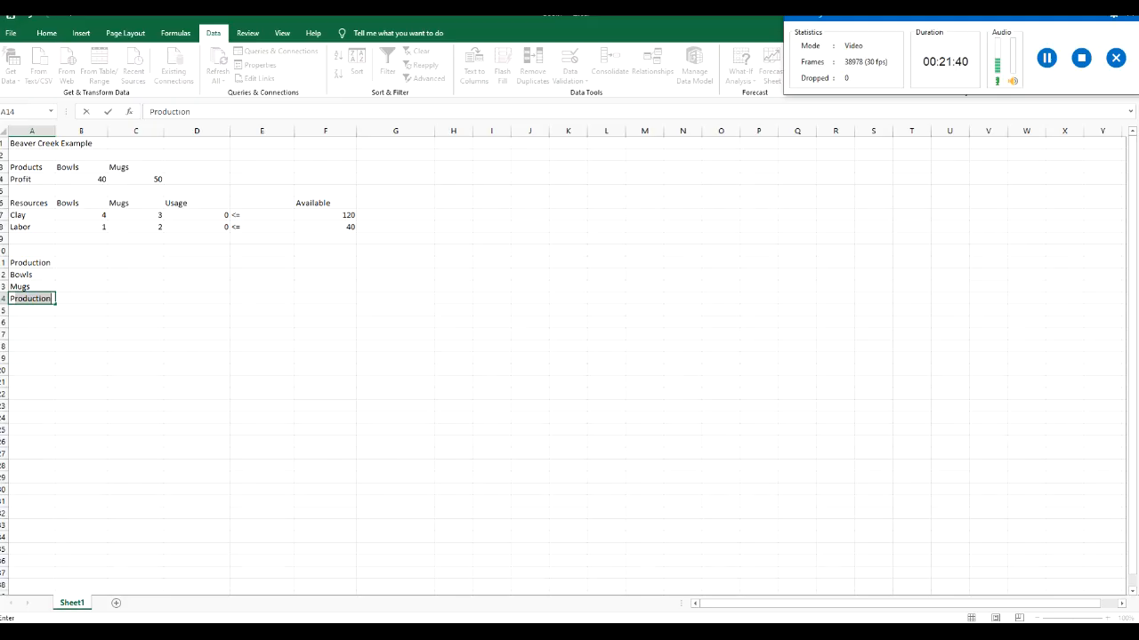
{"action": "type", "text": "rofit"}
{"action": "key", "text": "Return"}
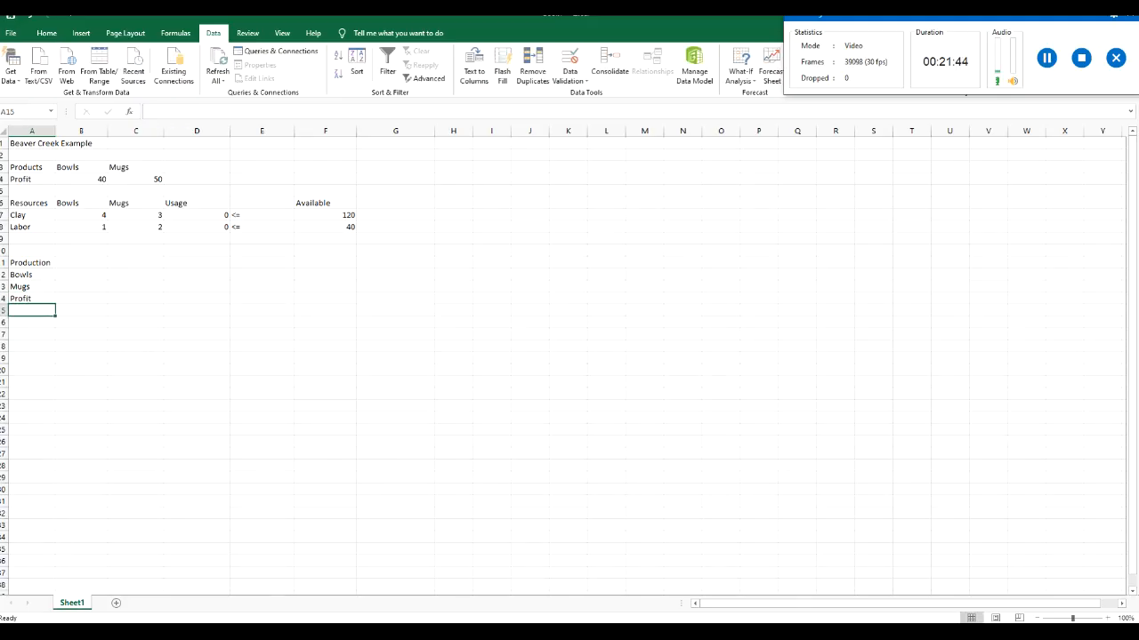
- Calculate the total profit in cell B14 with the formula =B4*B12+C4*B13
{"action": "key", "text": "Right"}
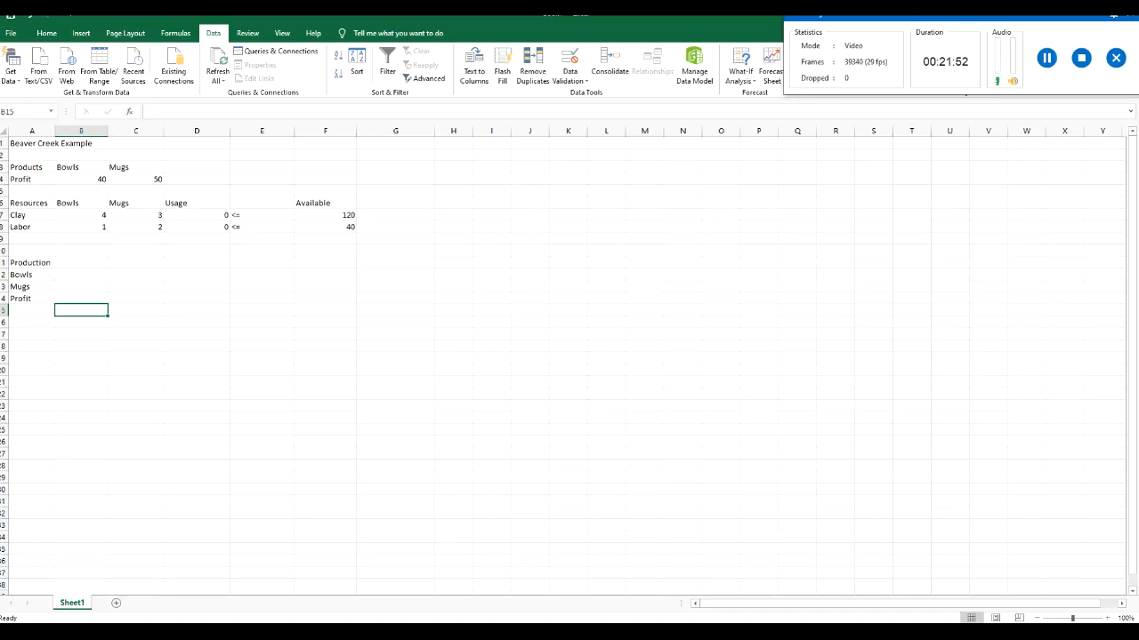
{"action": "left_click", "coordinate": [81, 299]}
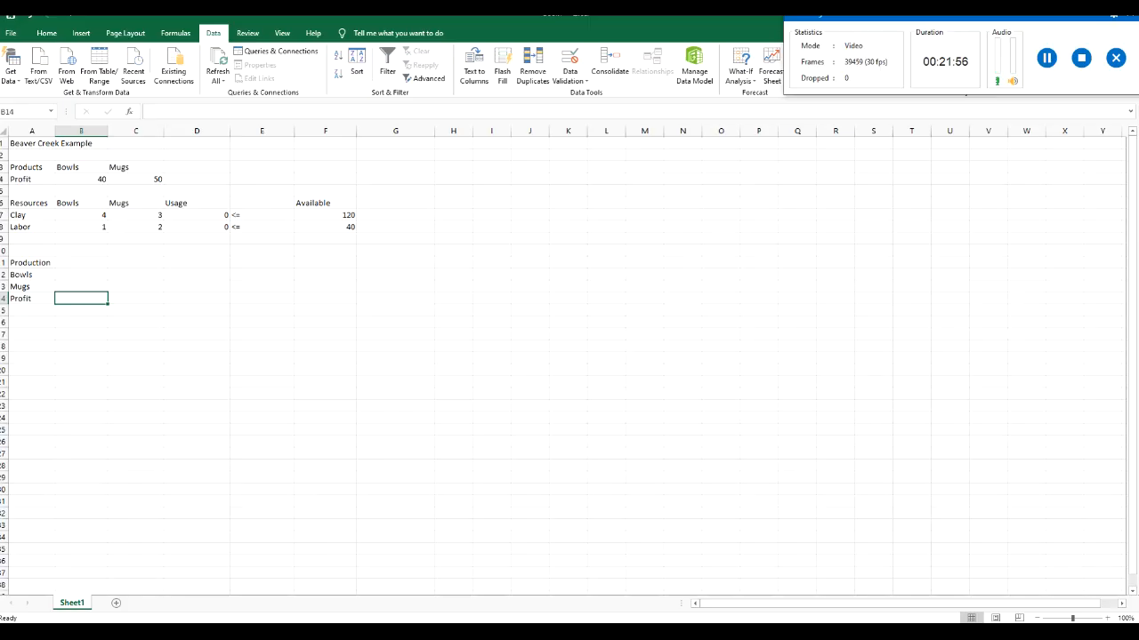
{"action": "type", "text": "="}
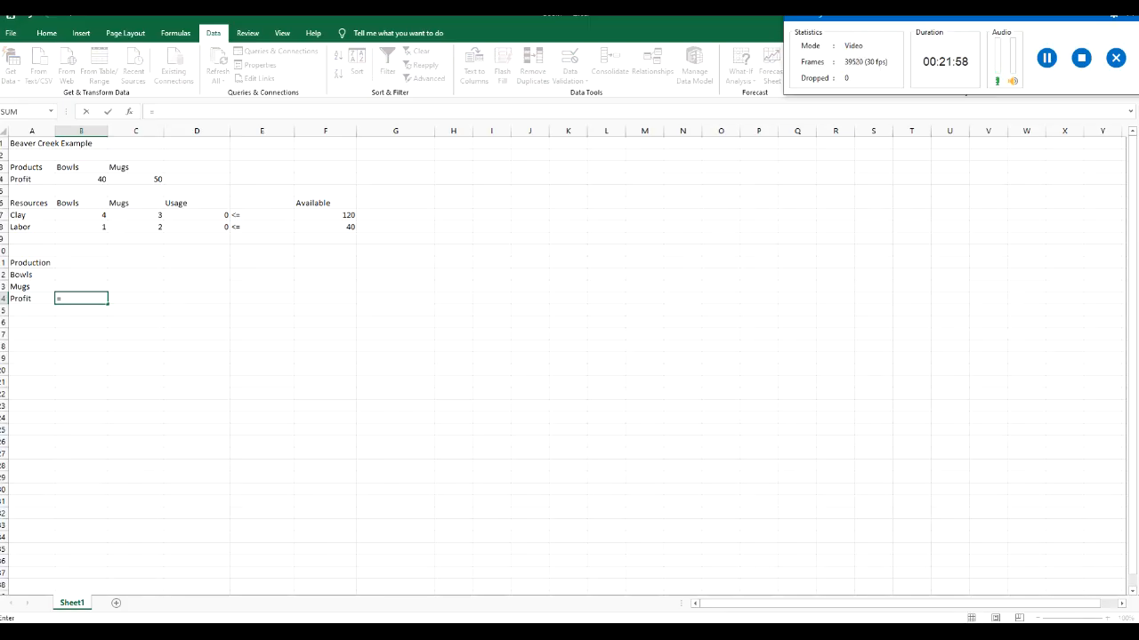
{"action": "left_click", "coordinate": [81, 179]}
{"action": "type", "text": "*"}
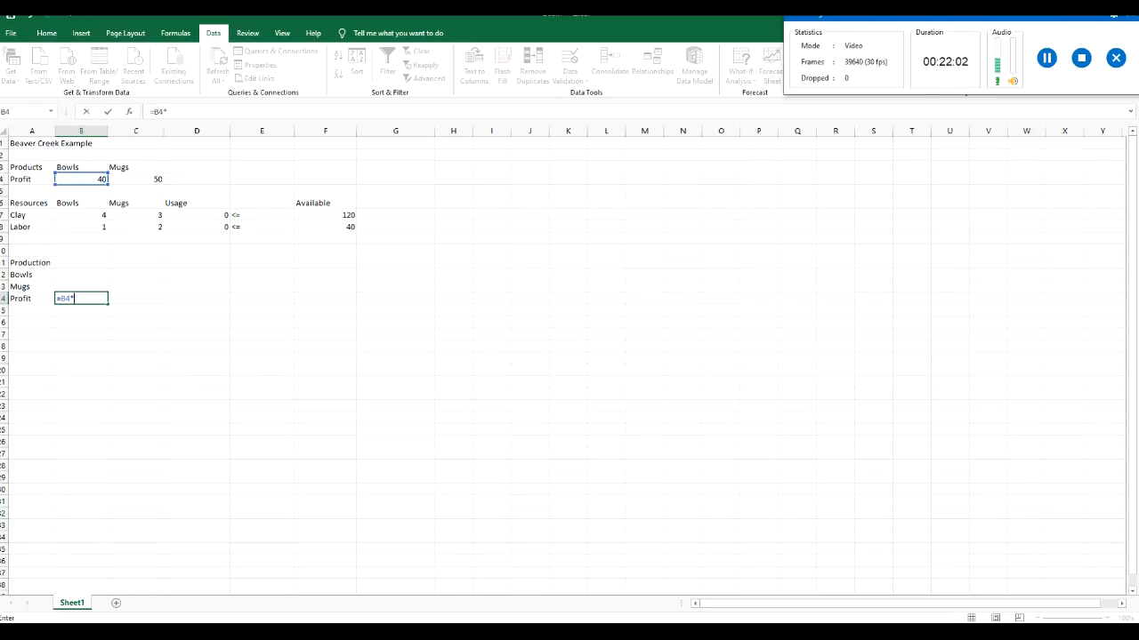
{"action": "left_click", "coordinate": [81, 275]}
{"action": "type", "text": "+"}
{"action": "left_click", "coordinate": [136, 180]}
{"action": "type", "text": "*"}
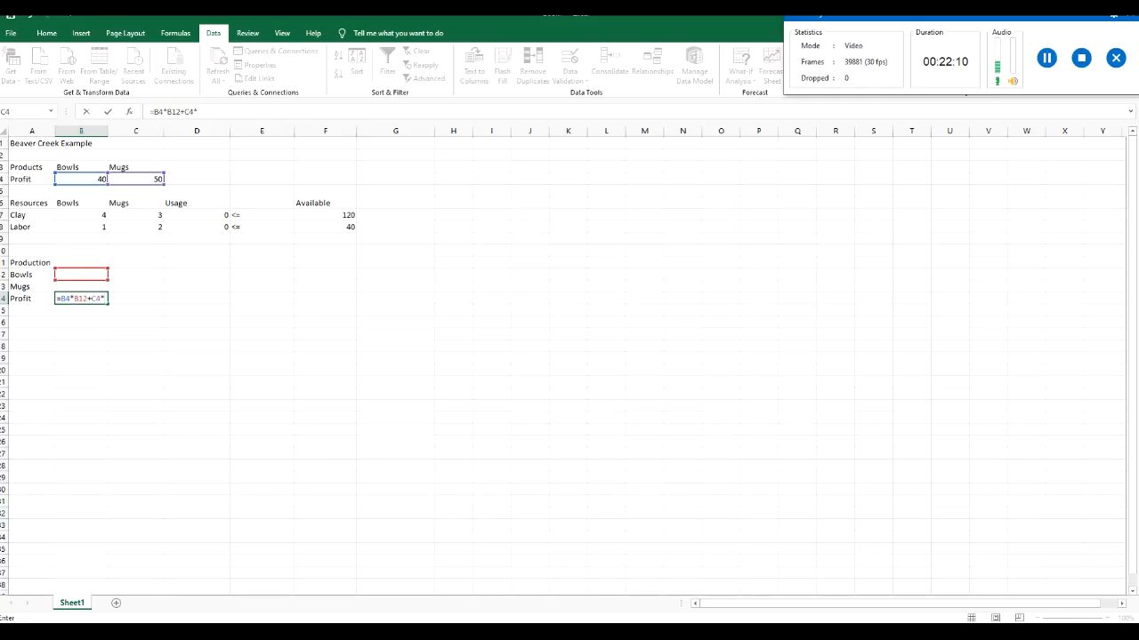
{"action": "key", "text": "Up"}
{"action": "key", "text": "Return"}
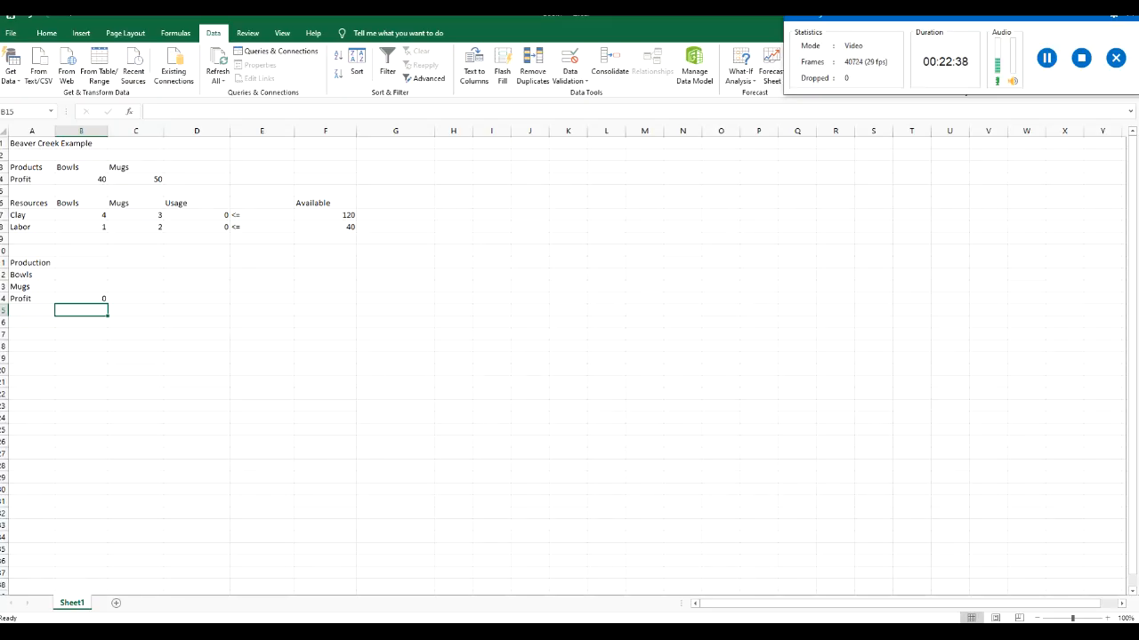
- Add the heading Difference in cell G6, beside the Available heading
{"action": "left_click_drag", "start_coordinate": [934, 18], "coordinate": [934, 547]}
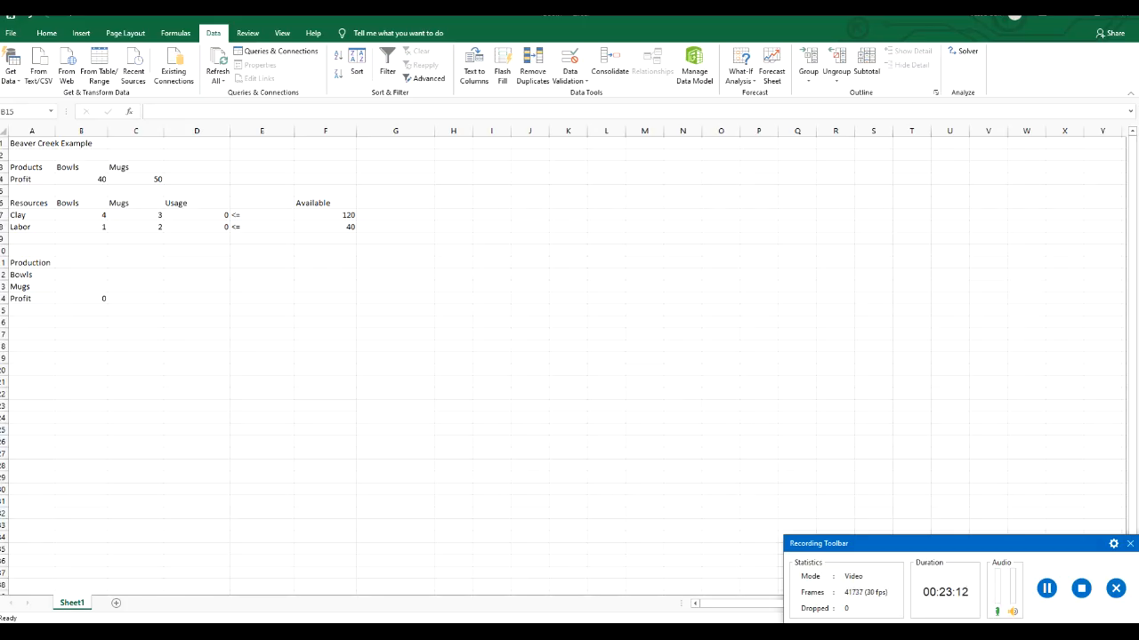
{"action": "double_click", "coordinate": [81, 310]}
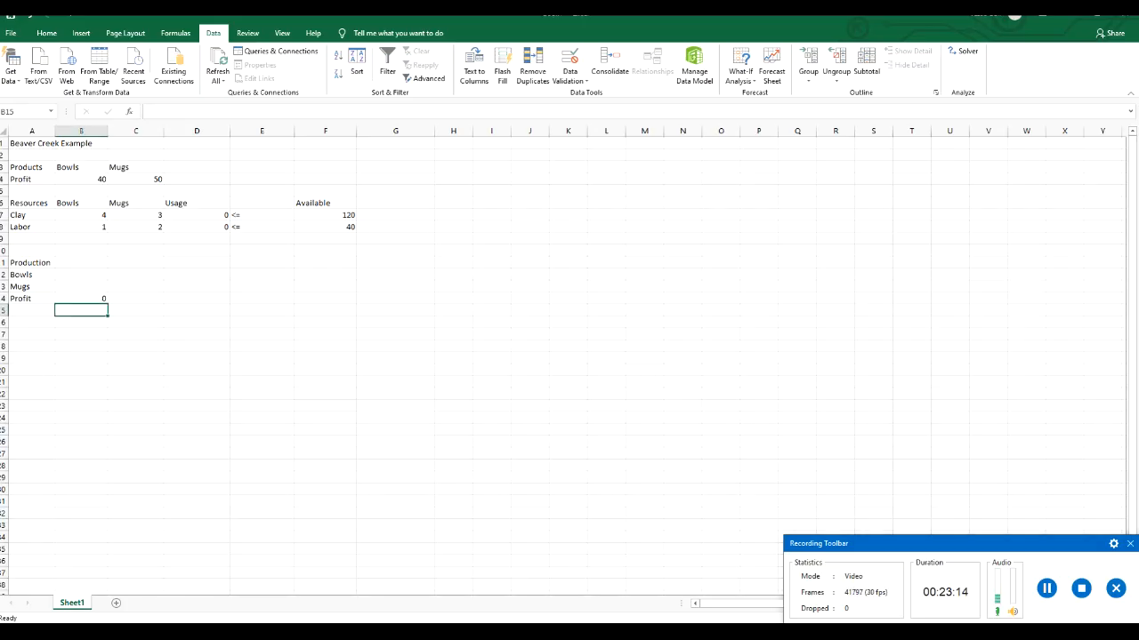
{"action": "left_click", "coordinate": [395, 203]}
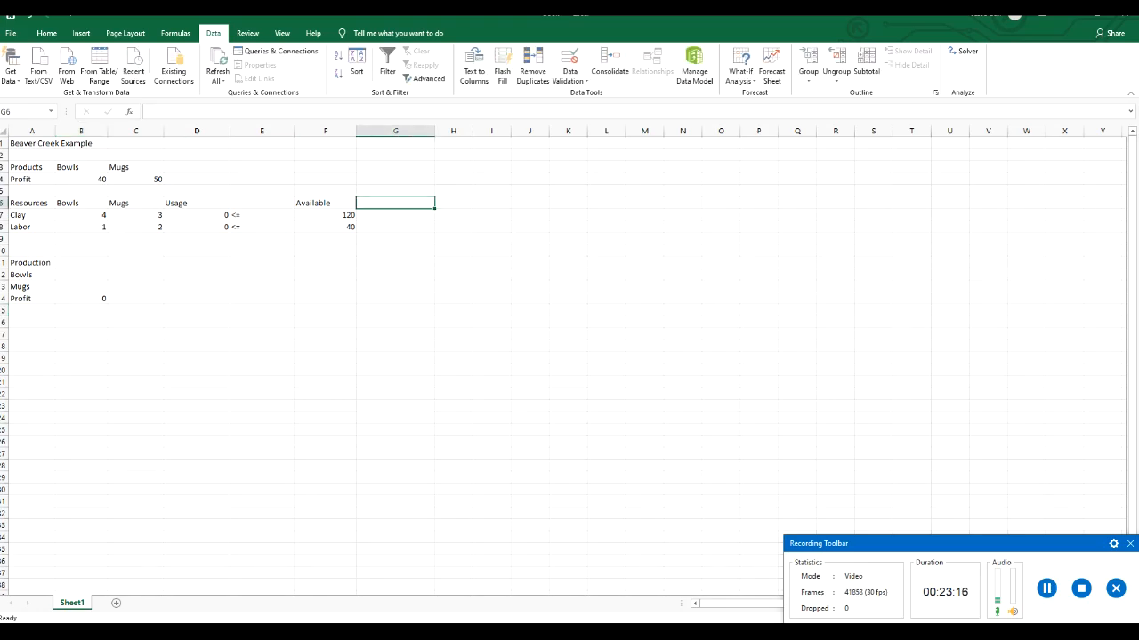
{"action": "type", "text": "Difference"}
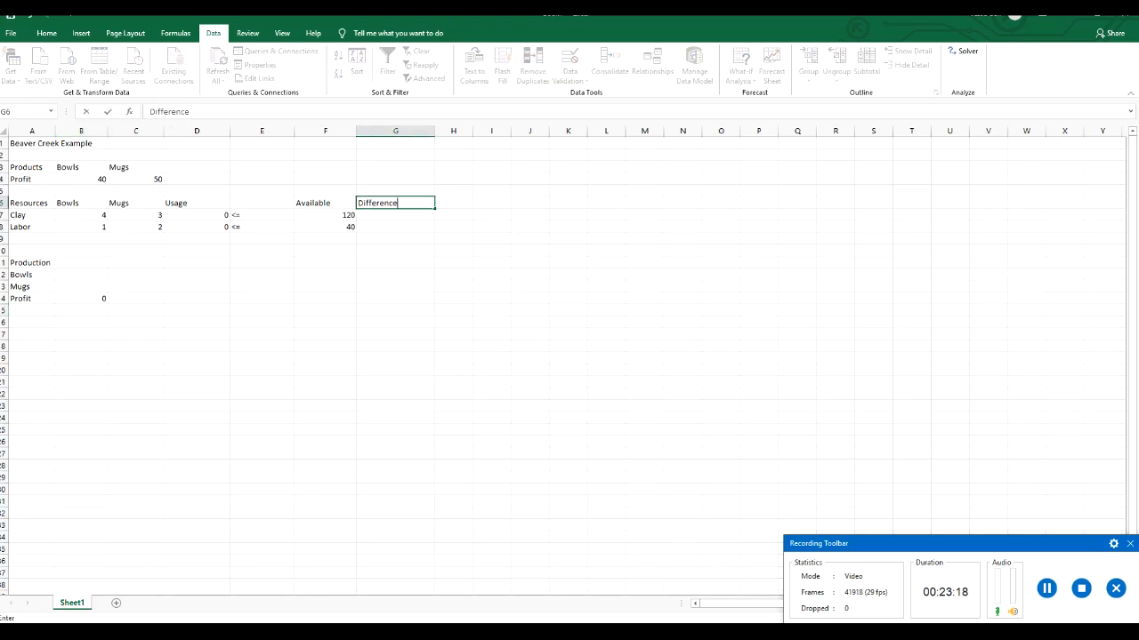
{"action": "key", "text": "Return"}
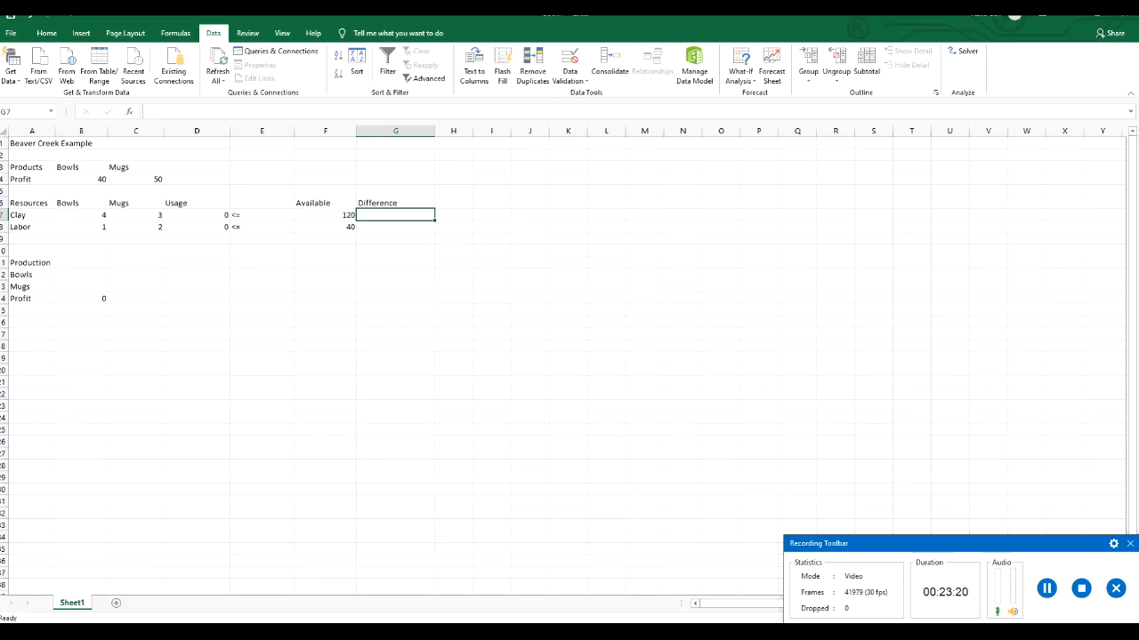
- Calculate the Clay difference in cell G7 with the formula =F7-D7
{"action": "type", "text": "="}
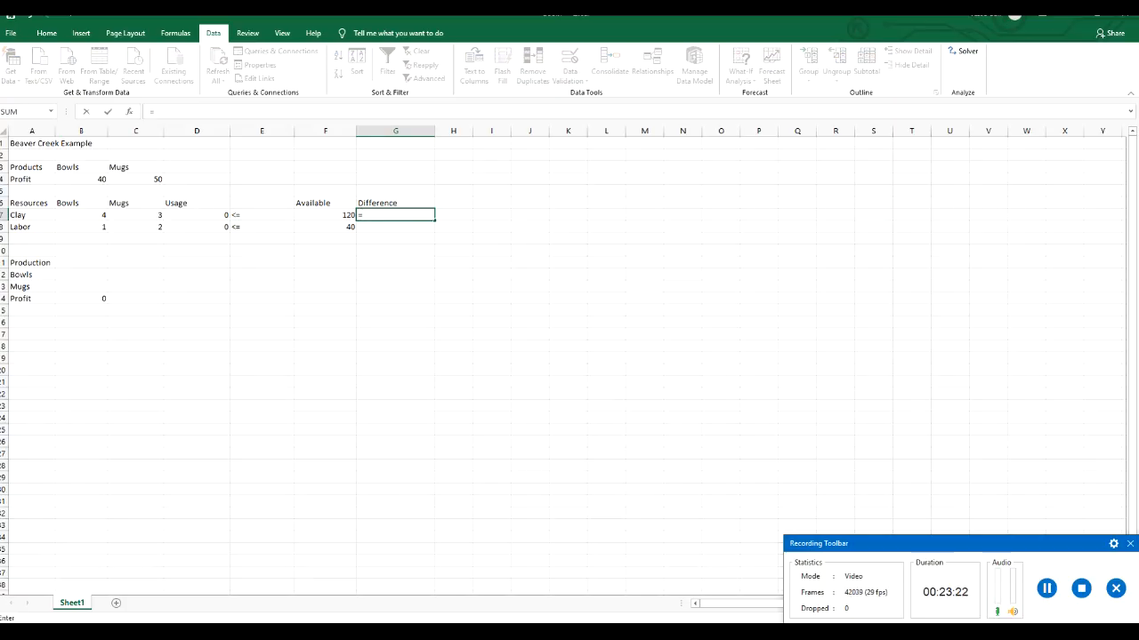
{"action": "left_click", "coordinate": [324, 215]}
{"action": "type", "text": "-"}
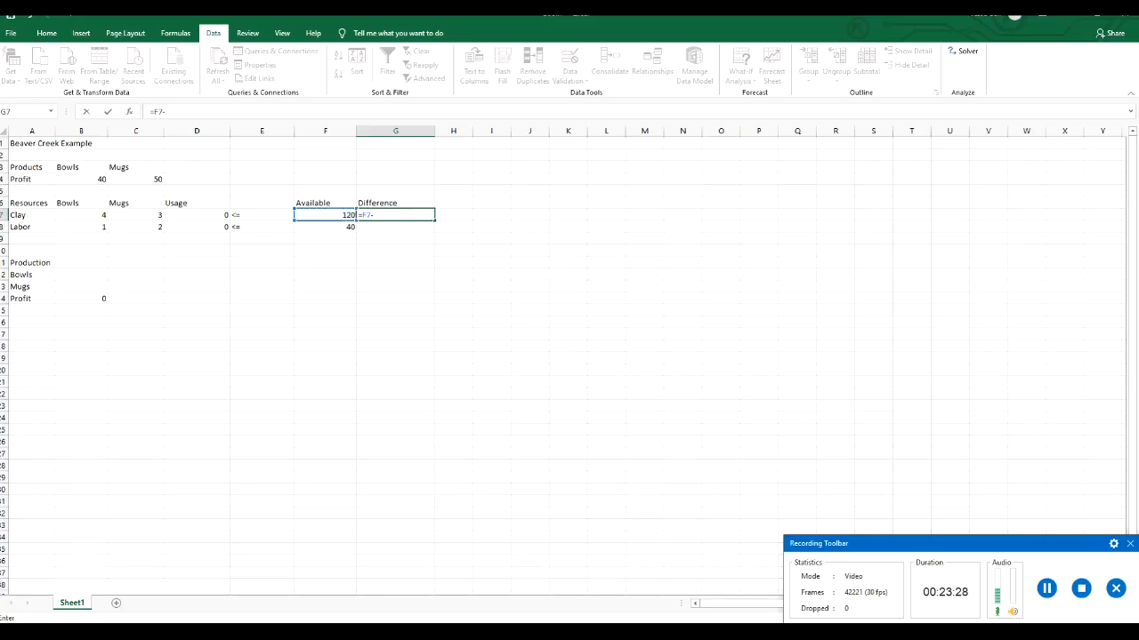
{"action": "left_click", "coordinate": [197, 215]}
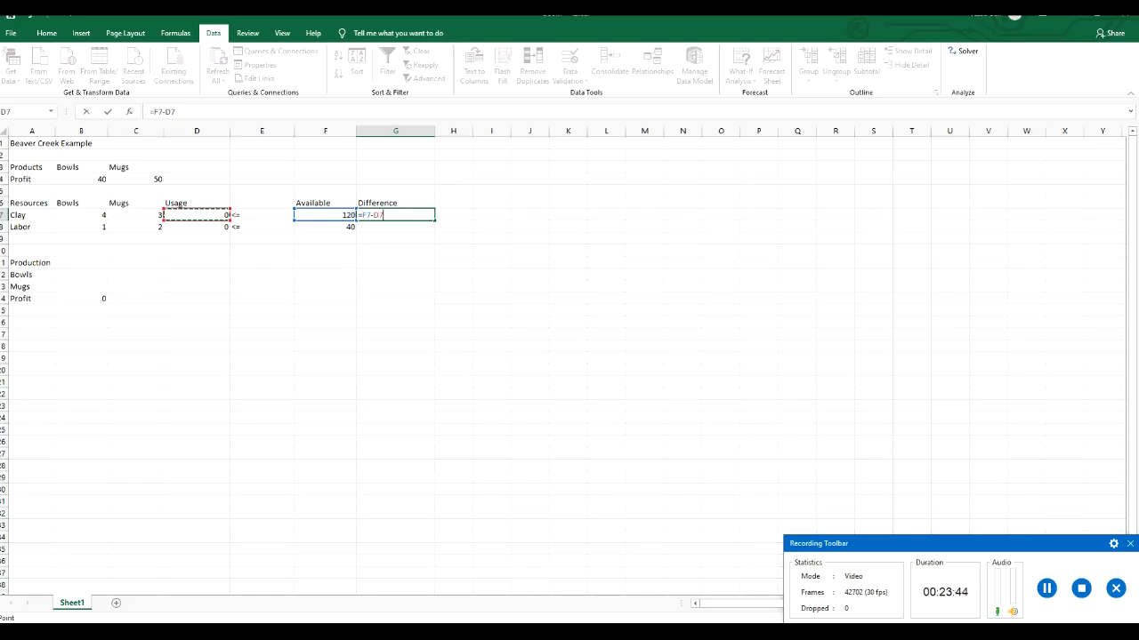
{"action": "key", "text": "Right"}
{"action": "key", "text": "Right"}
{"action": "key", "text": "Right"}
{"action": "key", "text": "Down"}
{"action": "left_click", "coordinate": [196, 215]}
{"action": "key", "text": "Return"}
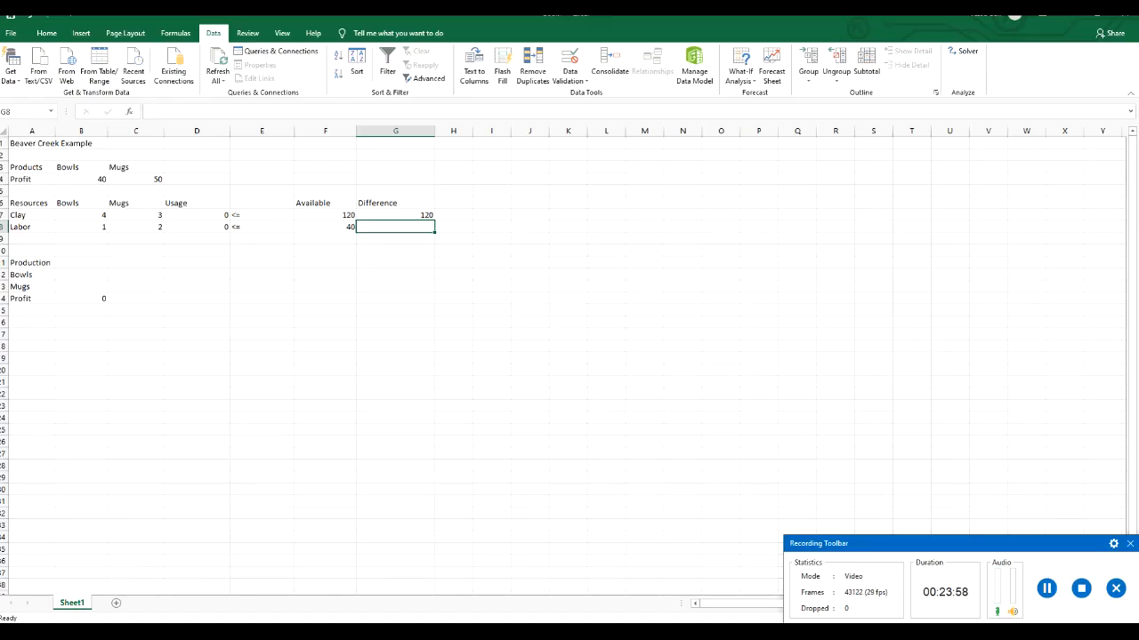
- Calculate the Labor difference in cell G8 with the formula =F8-D8
{"action": "type", "text": "="}
{"action": "key", "text": "Left"}
{"action": "type", "text": "-"}
{"action": "key", "text": "Left"}
{"action": "key", "text": "Left"}
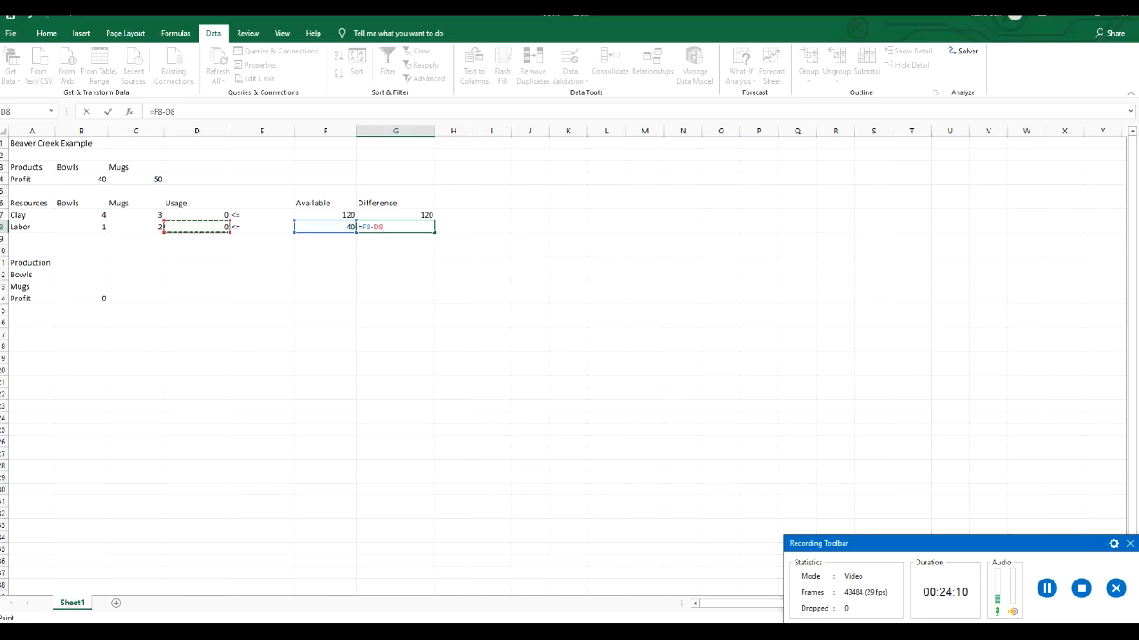
{"action": "key", "text": "Return"}
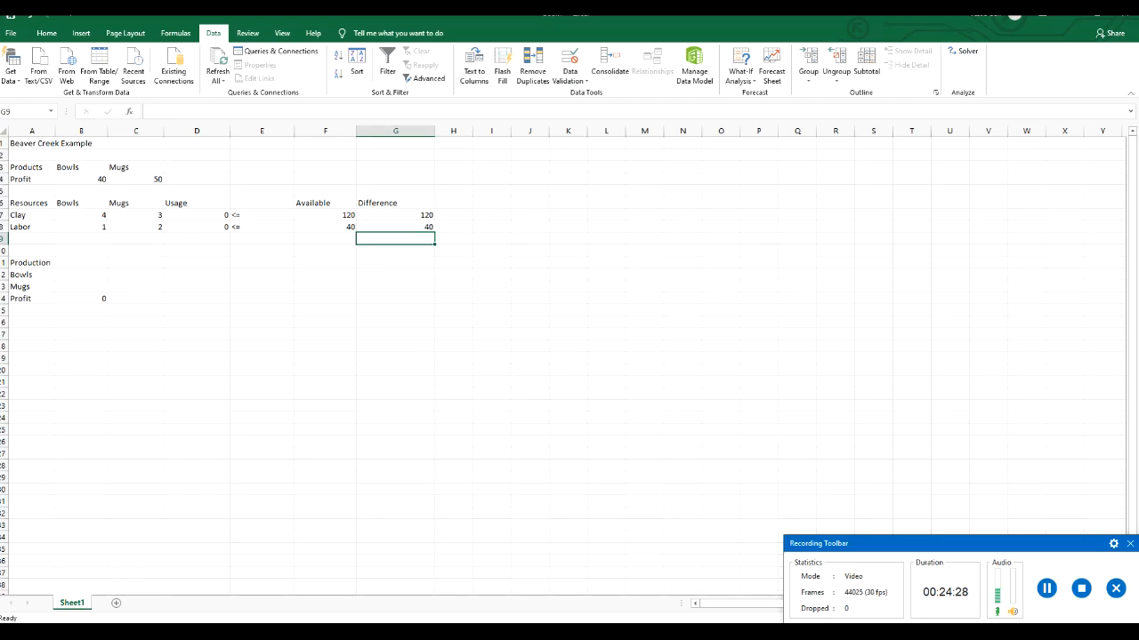
- Check the Usage formulas in D7 and D8, and open Solver with the Profit cell B14 as the objective
{"action": "left_click", "coordinate": [197, 215]}
{"action": "left_click", "coordinate": [197, 226]}
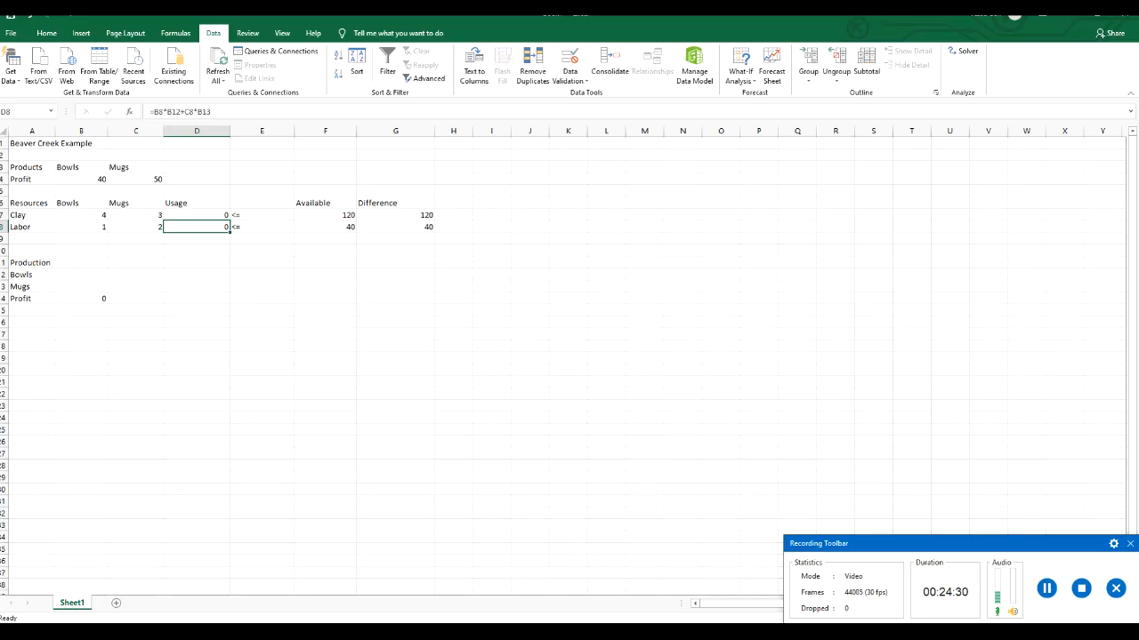
{"action": "left_click", "coordinate": [81, 299]}
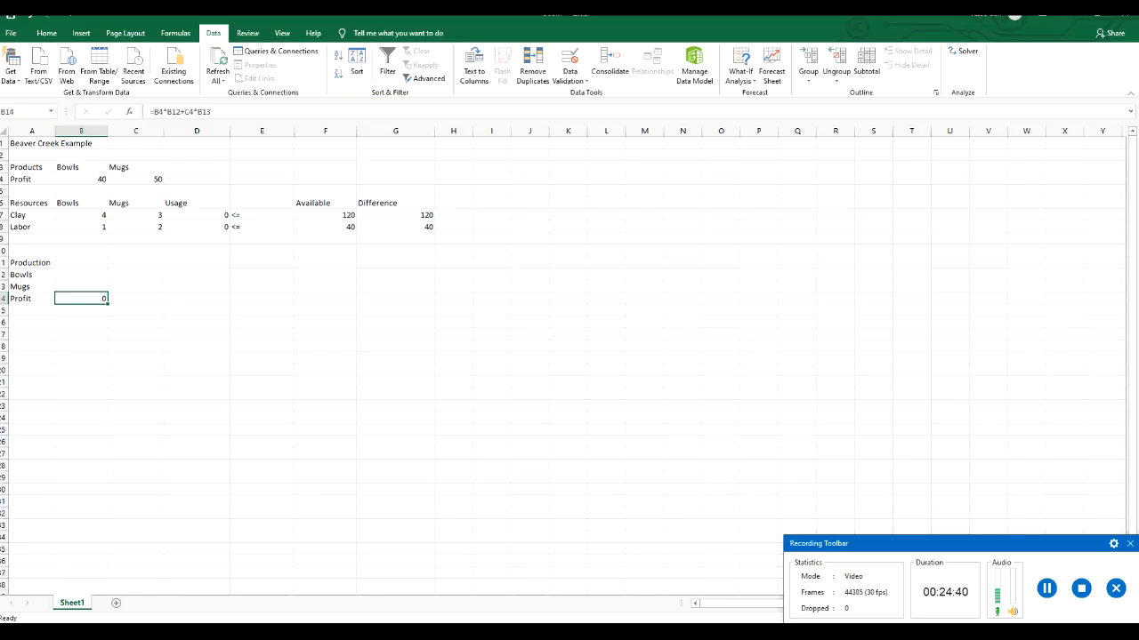
{"action": "left_click", "coordinate": [963, 52]}
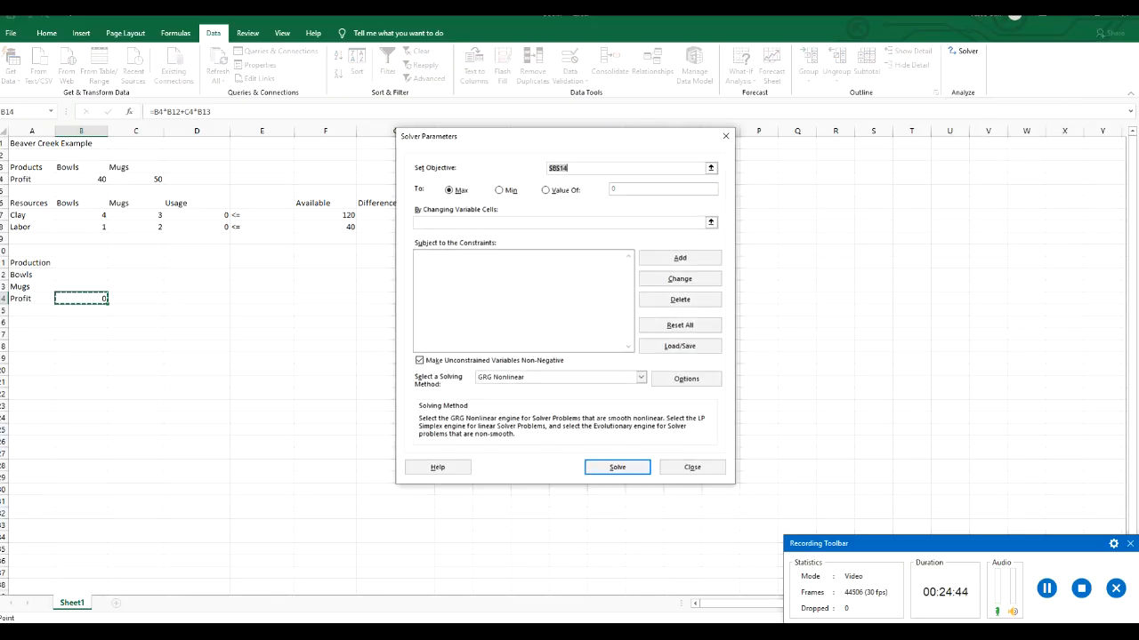
{"action": "left_click_drag", "start_coordinate": [570, 136], "coordinate": [646, 92]}
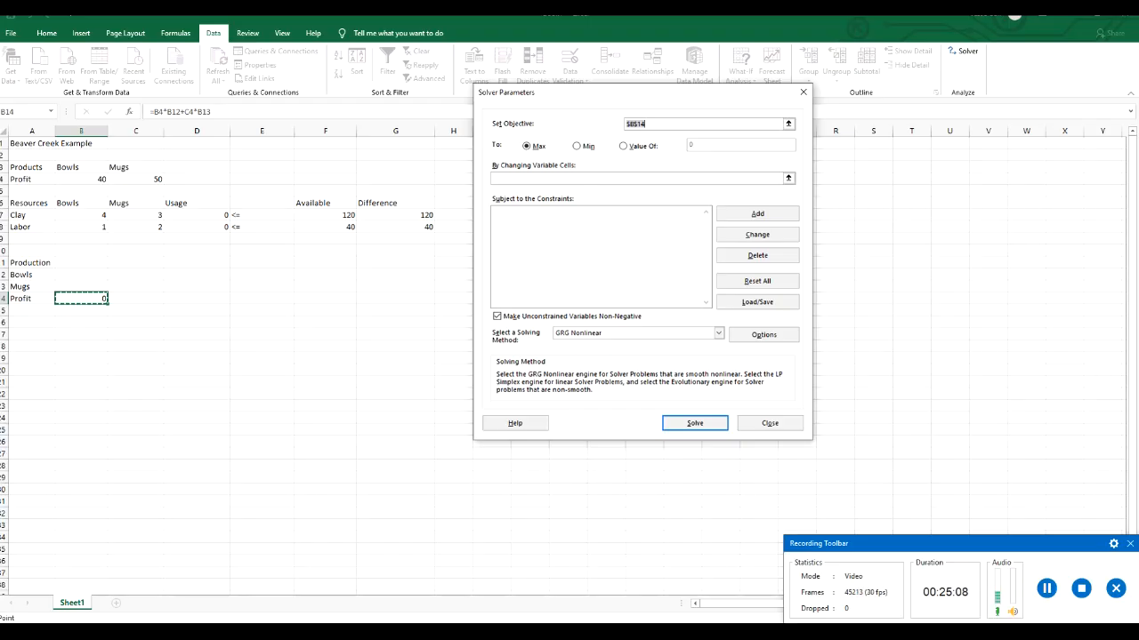
- Clear the Solver objective, pick the Profit cell B14 for it again, and set the goal to Min
{"action": "double_click", "coordinate": [636, 124]}
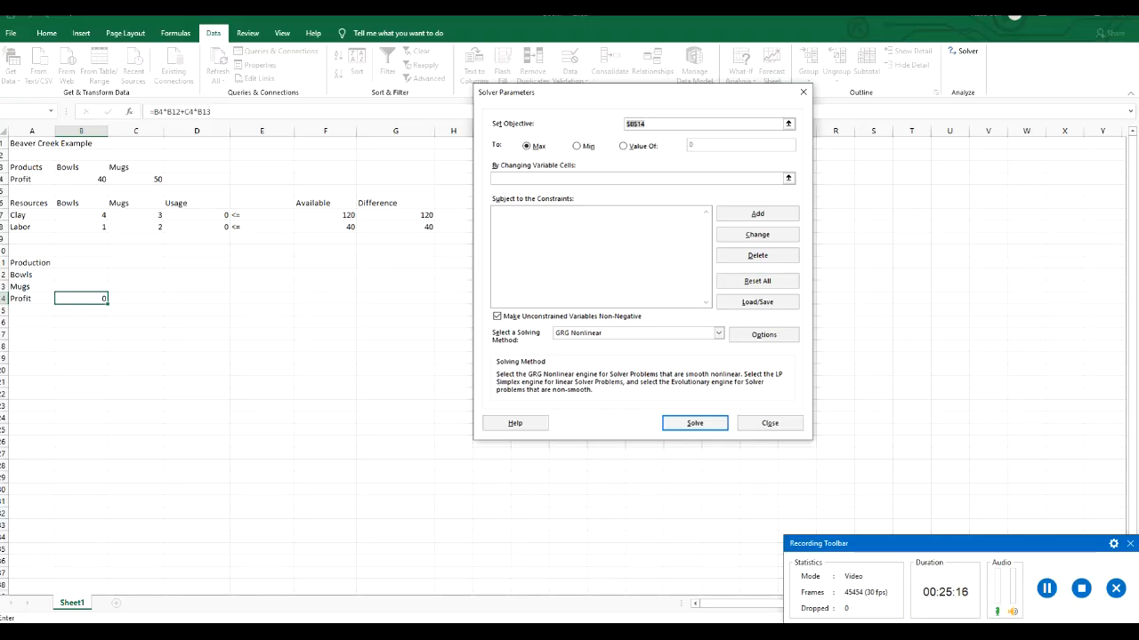
{"action": "left_click", "coordinate": [81, 299]}
{"action": "key", "text": "BackSpace"}
{"action": "key", "text": "BackSpace"}
{"action": "key", "text": "BackSpace"}
{"action": "key", "text": "BackSpace"}
{"action": "key", "text": "BackSpace"}
{"action": "key", "text": "BackSpace"}
{"action": "key", "text": "BackSpace"}
{"action": "key", "text": "BackSpace"}
{"action": "key", "text": "BackSpace"}
{"action": "key", "text": "BackSpace"}
{"action": "left_click", "coordinate": [81, 299]}
{"action": "left_click", "coordinate": [576, 146]}
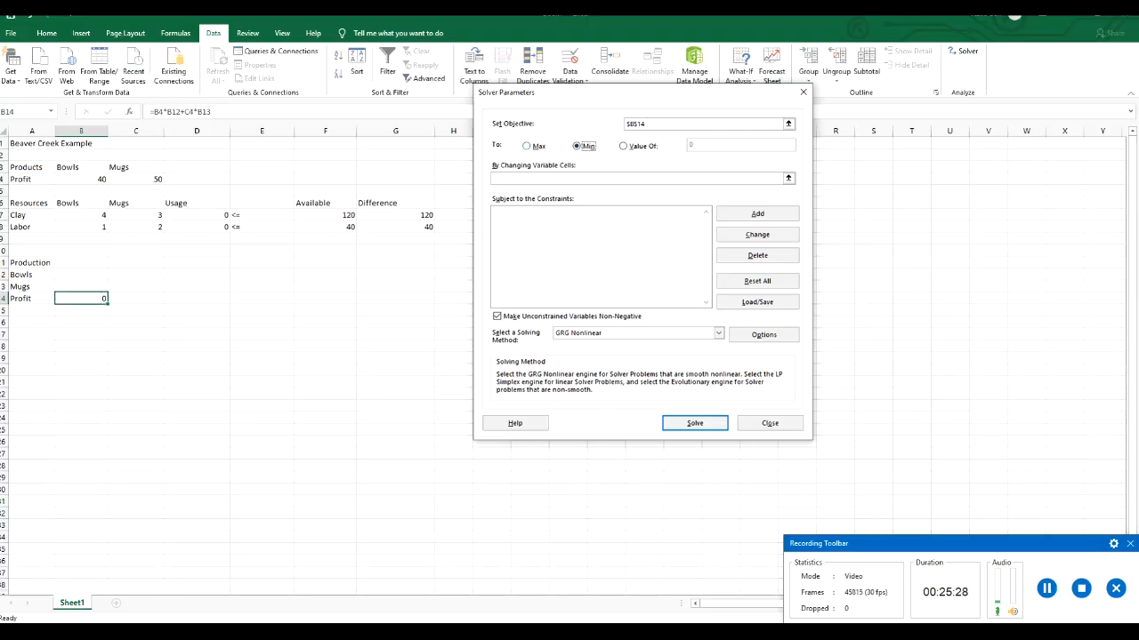
- Set the Solver goal to Max and choose the Bowls and Mugs production cells B12:B13 as the changing variable cells
{"action": "left_click", "coordinate": [526, 146]}
{"action": "left_click", "coordinate": [636, 178]}
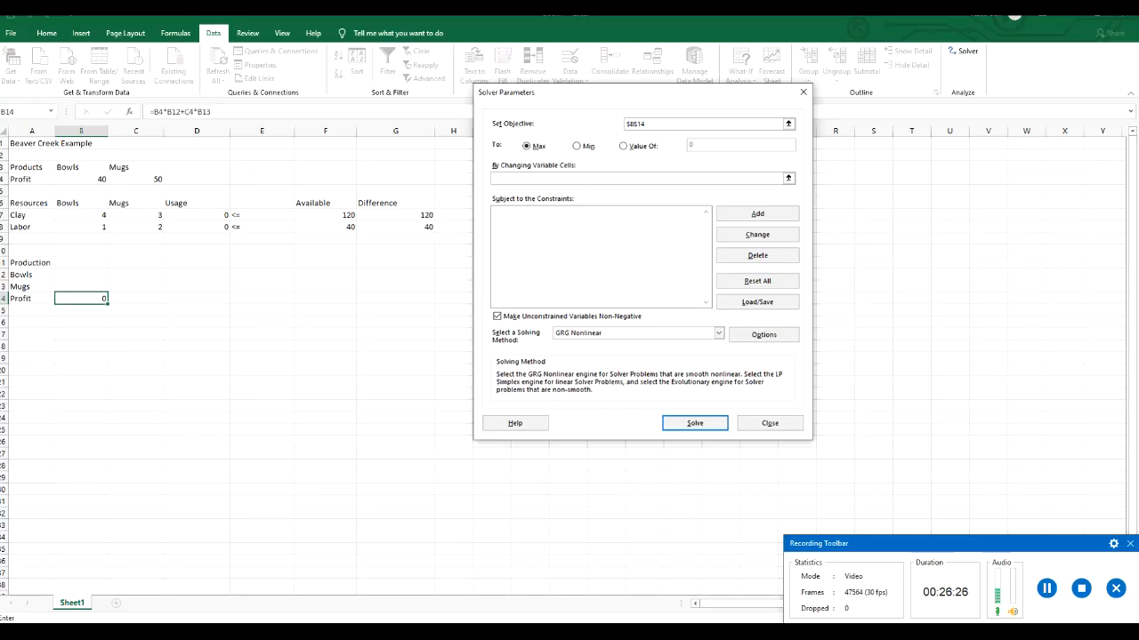
{"action": "left_click", "coordinate": [81, 275]}
{"action": "left_click_drag", "start_coordinate": [81, 275], "coordinate": [94, 288]}
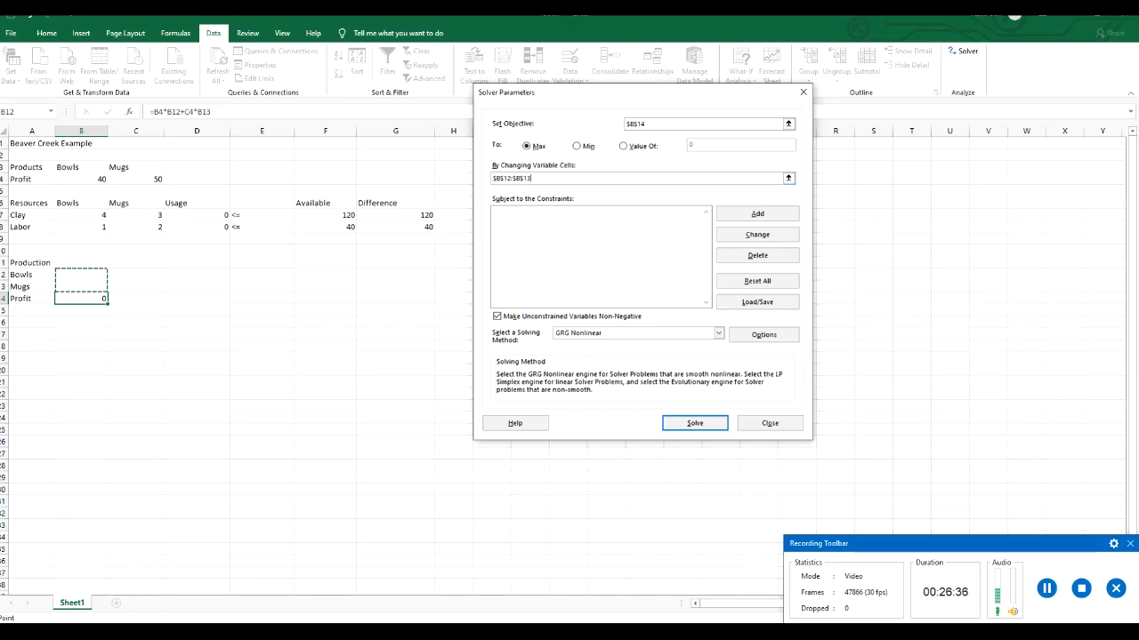
- Clear the changing variable cells entry and select the range B12:B13 for it again
{"action": "key", "text": "BackSpace"}
{"action": "key", "text": "BackSpace"}
{"action": "key", "text": "BackSpace"}
{"action": "key", "text": "BackSpace"}
{"action": "key", "text": "BackSpace"}
{"action": "key", "text": "BackSpace"}
{"action": "key", "text": "BackSpace"}
{"action": "key", "text": "BackSpace"}
{"action": "key", "text": "BackSpace"}
{"action": "key", "text": "BackSpace"}
{"action": "key", "text": "BackSpace"}
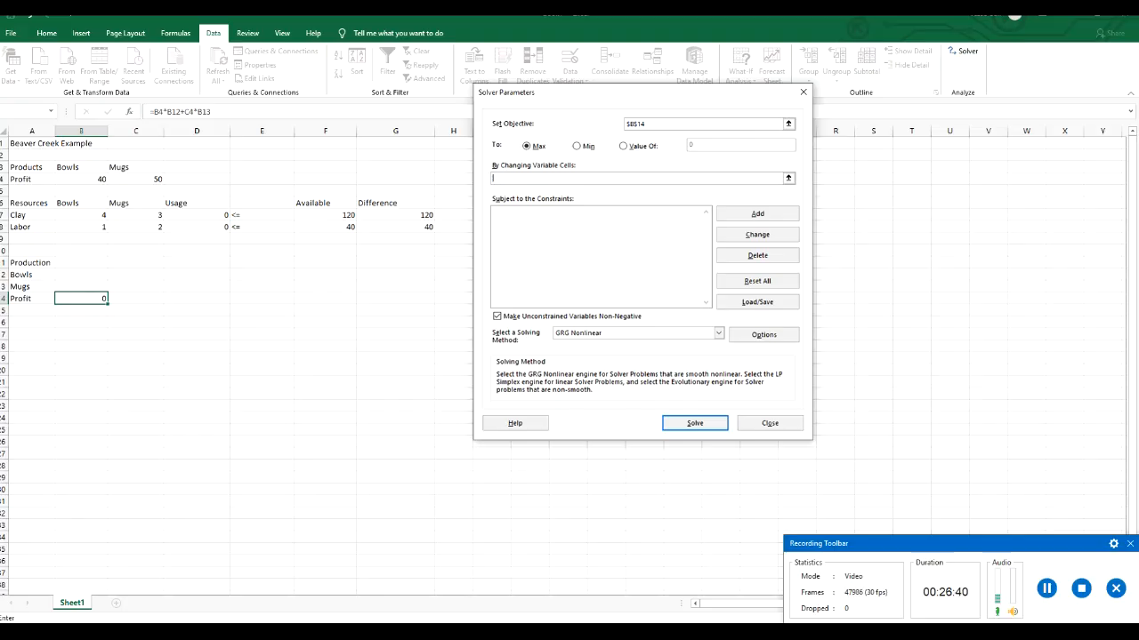
{"action": "left_click_drag", "start_coordinate": [81, 275], "coordinate": [100, 290]}
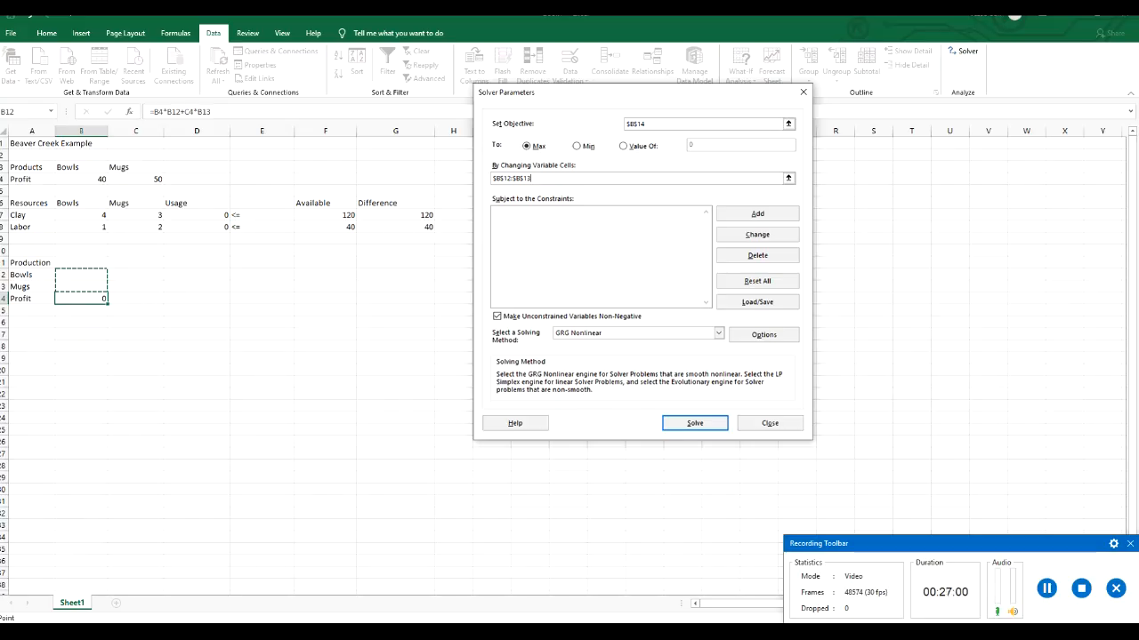
{"action": "left_click", "coordinate": [1047, 588]}
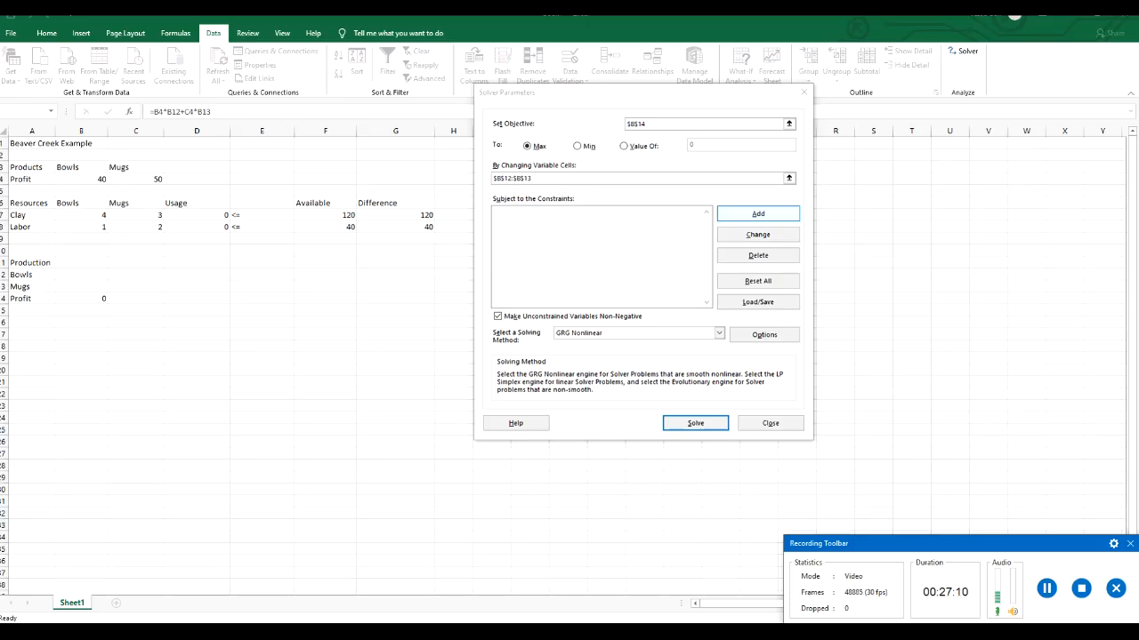
- Add a Solver constraint that the Clay usage in D7 is <= the available Clay in F7
{"action": "left_click", "coordinate": [758, 213]}
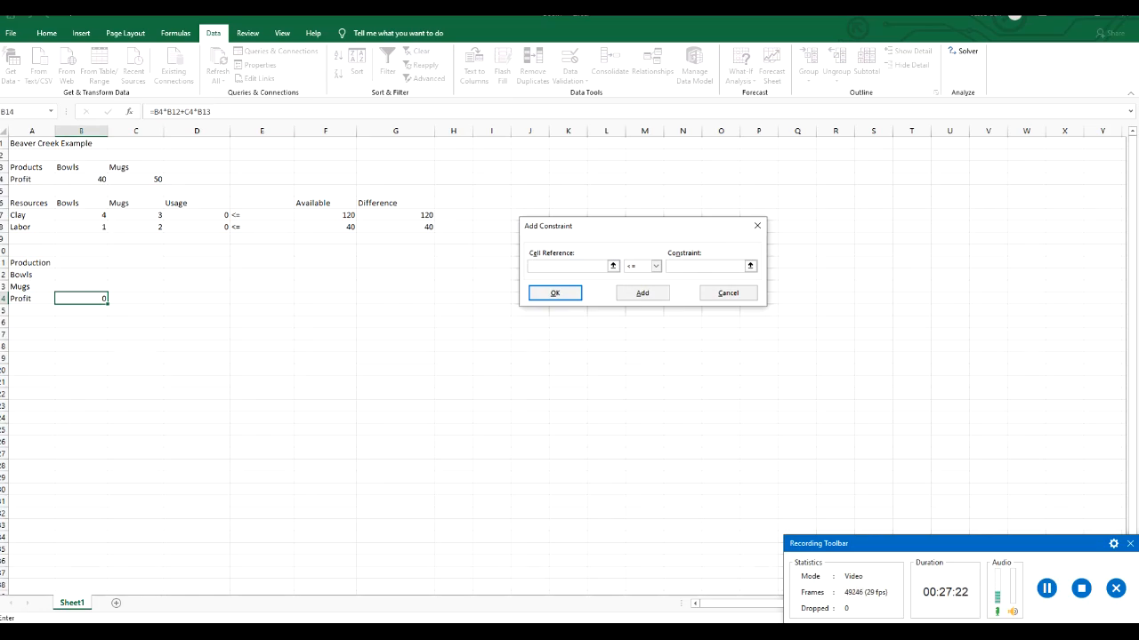
{"action": "left_click", "coordinate": [198, 216]}
{"action": "left_click", "coordinate": [704, 266]}
{"action": "left_click", "coordinate": [326, 215]}
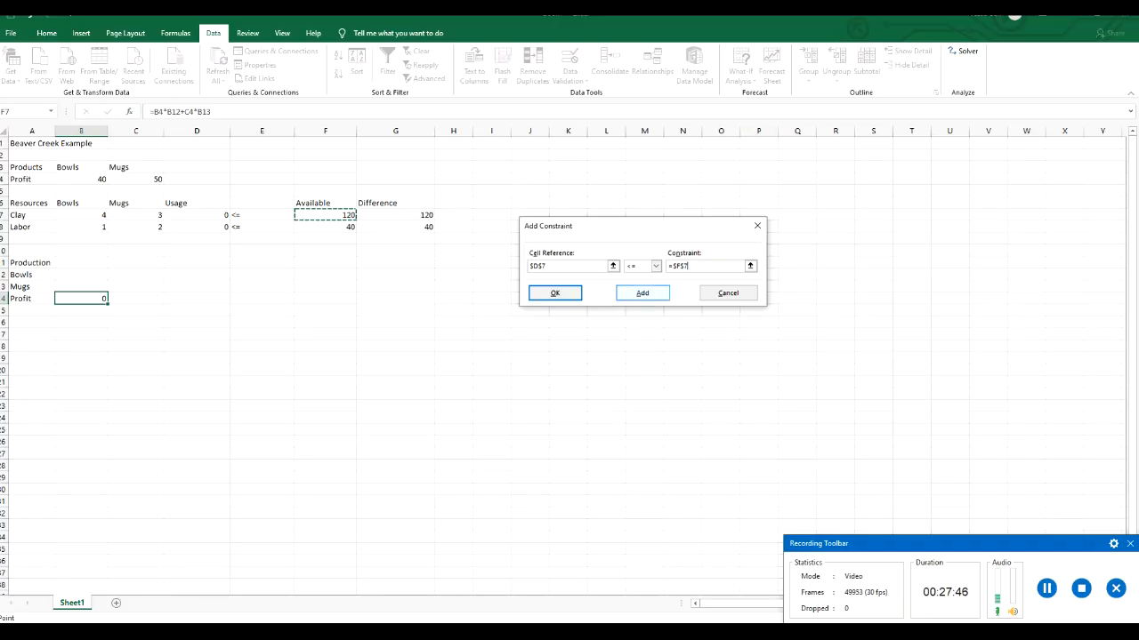
{"action": "left_click", "coordinate": [642, 293]}
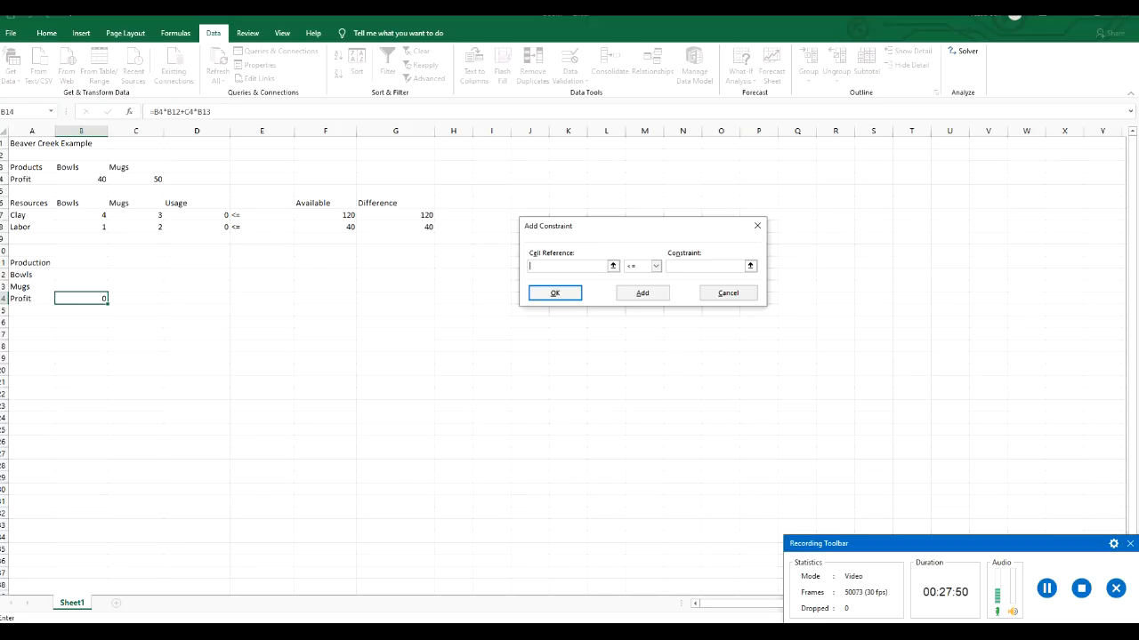
- Add a Solver constraint that the Labor usage in D8 is <= the available Labor in F8, and finish adding constraints
{"action": "left_click", "coordinate": [198, 227]}
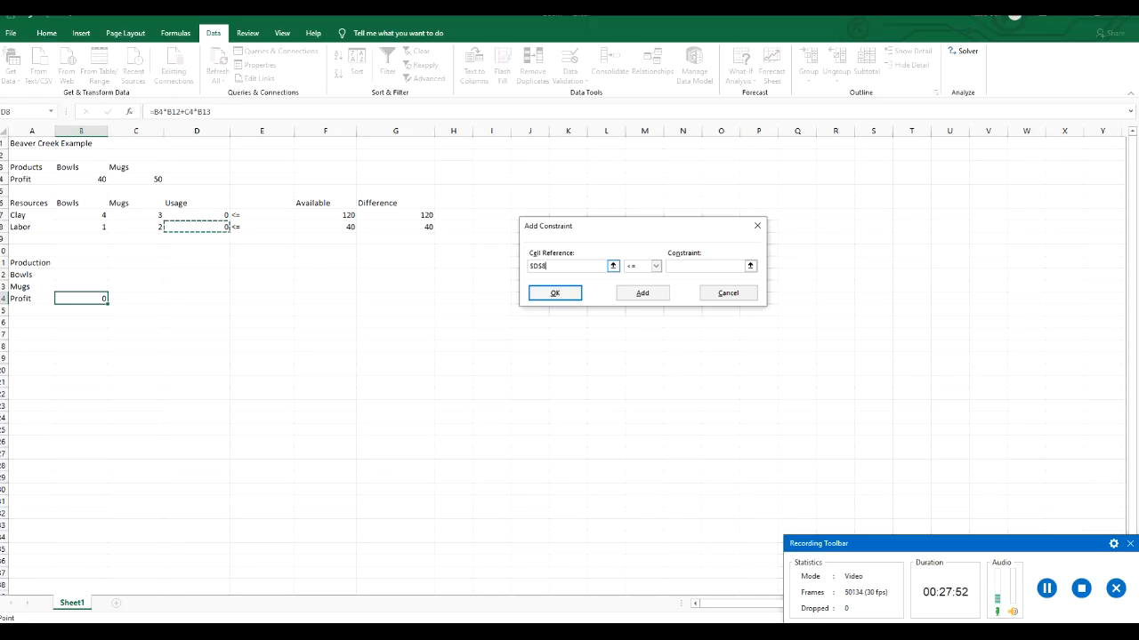
{"action": "left_click", "coordinate": [656, 266]}
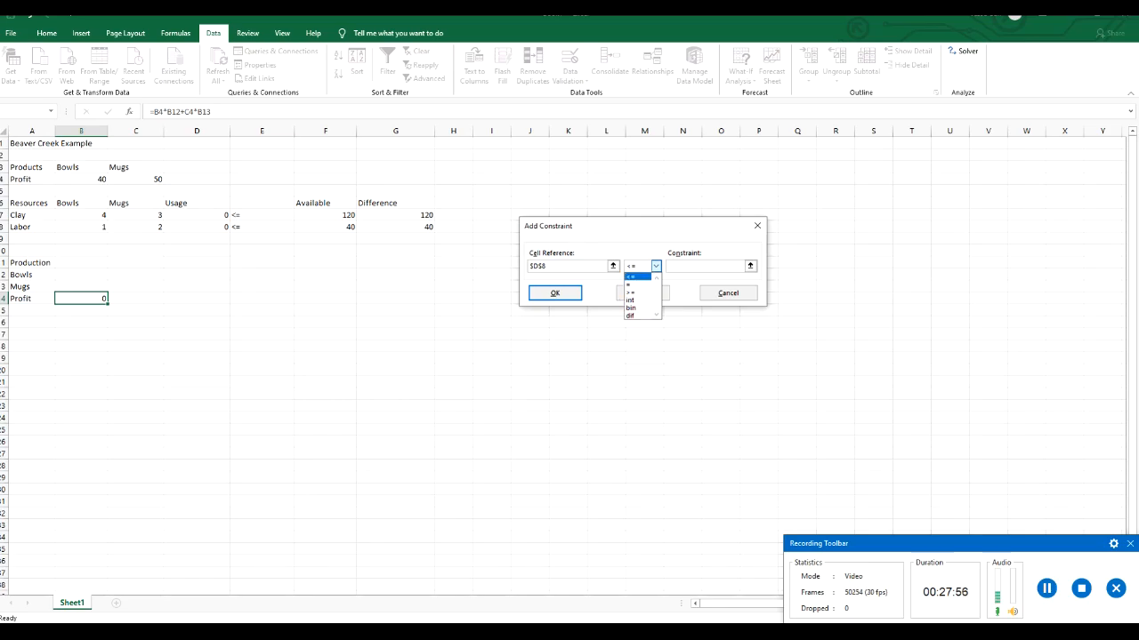
{"action": "left_click", "coordinate": [637, 276]}
{"action": "left_click", "coordinate": [702, 266]}
{"action": "left_click", "coordinate": [326, 227]}
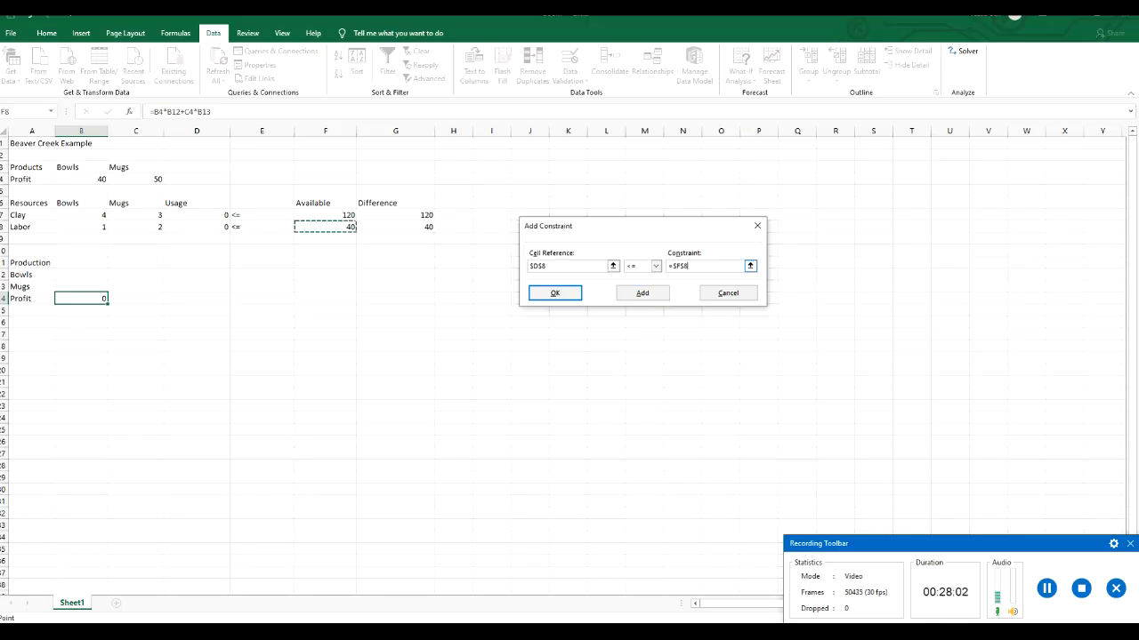
{"action": "key", "text": "Return"}
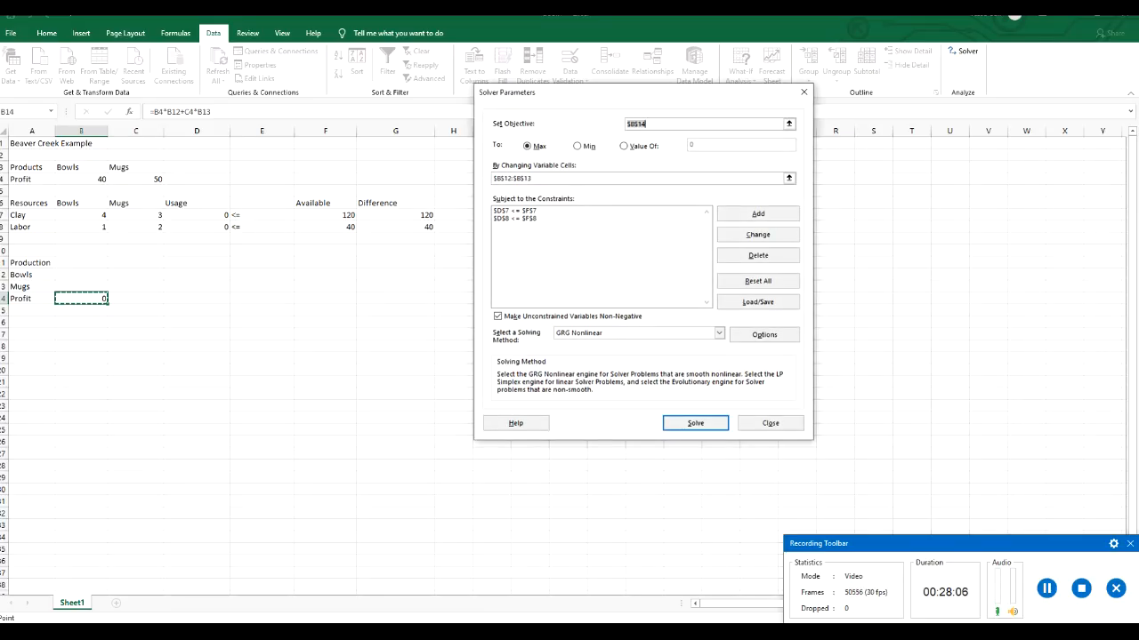
- Solve the model with the Simplex LP method and keep the Solver solution
{"action": "left_click", "coordinate": [719, 333]}
{"action": "key", "text": "Down"}
{"action": "key", "text": "Return"}
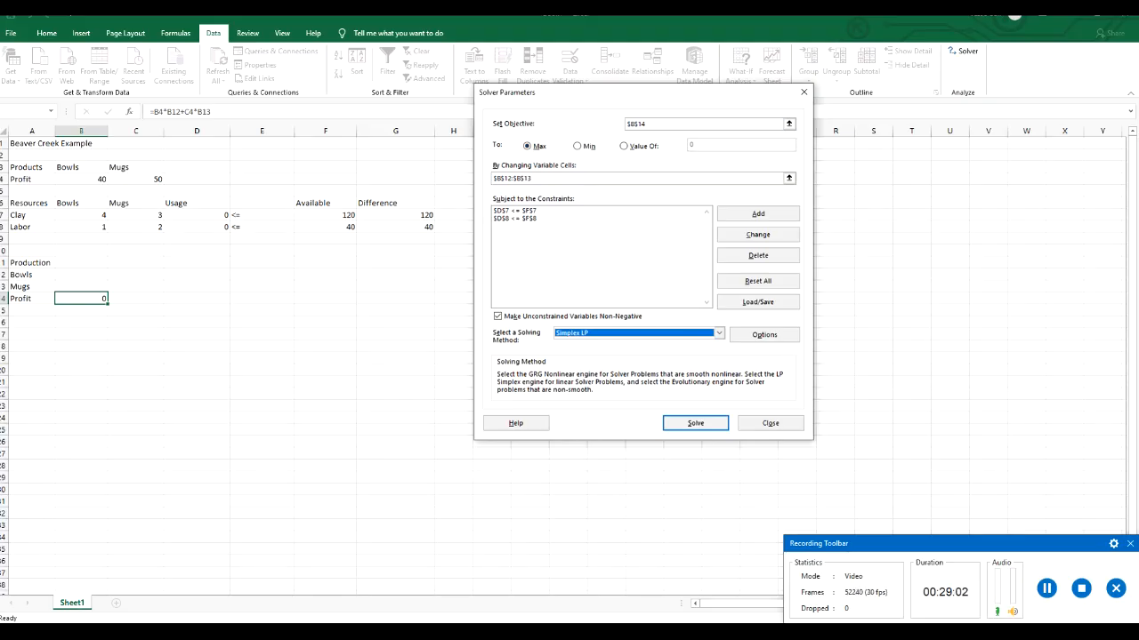
{"action": "key", "text": "Return"}
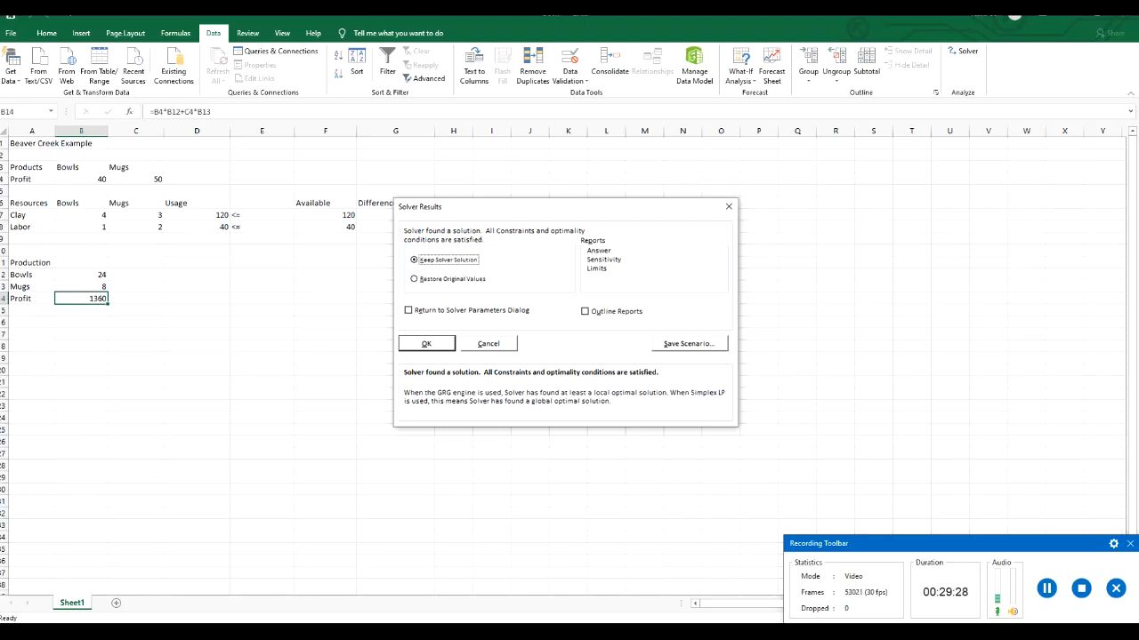
{"action": "key", "text": "Return"}
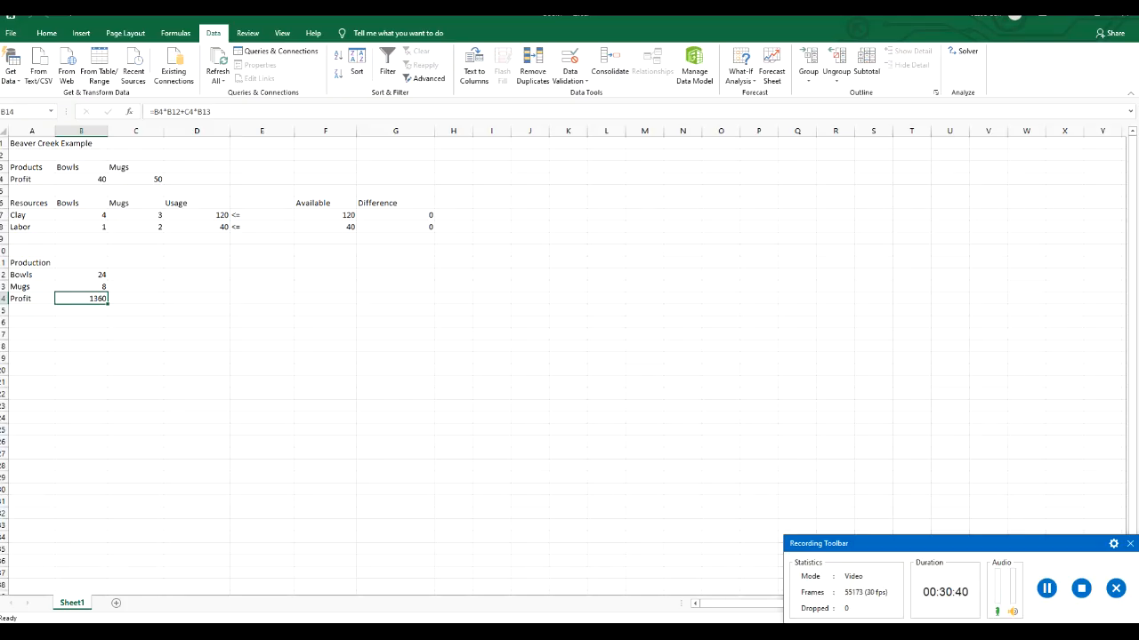
- Switch to QM for Windows and try to start a new problem
{"action": "mouse_move", "coordinate": [535, 632]}
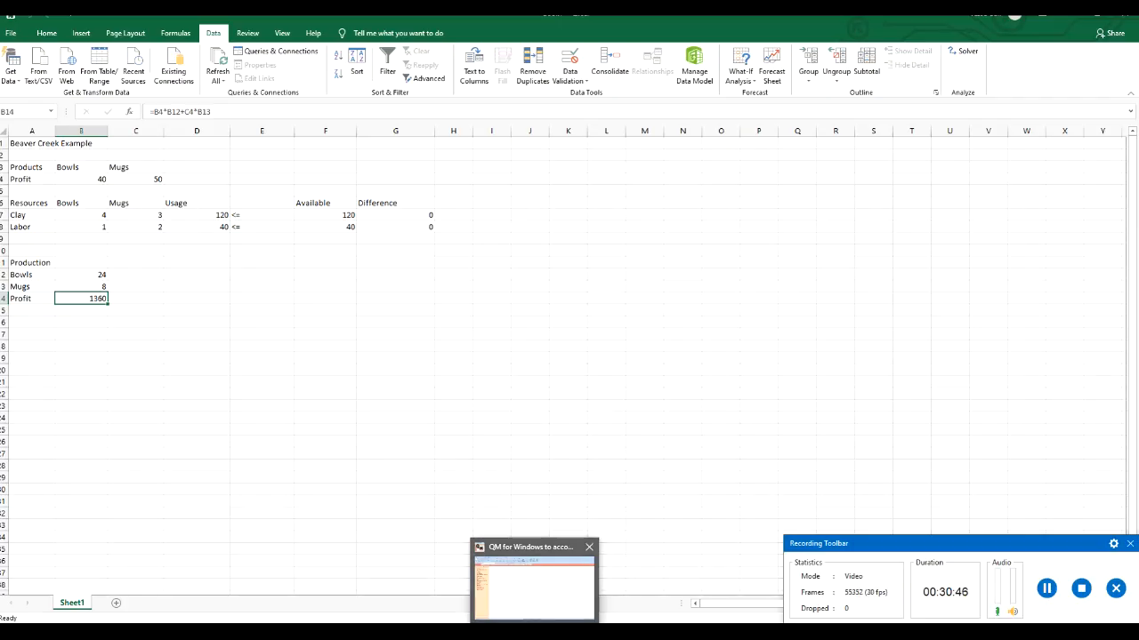
{"action": "left_click", "coordinate": [534, 583]}
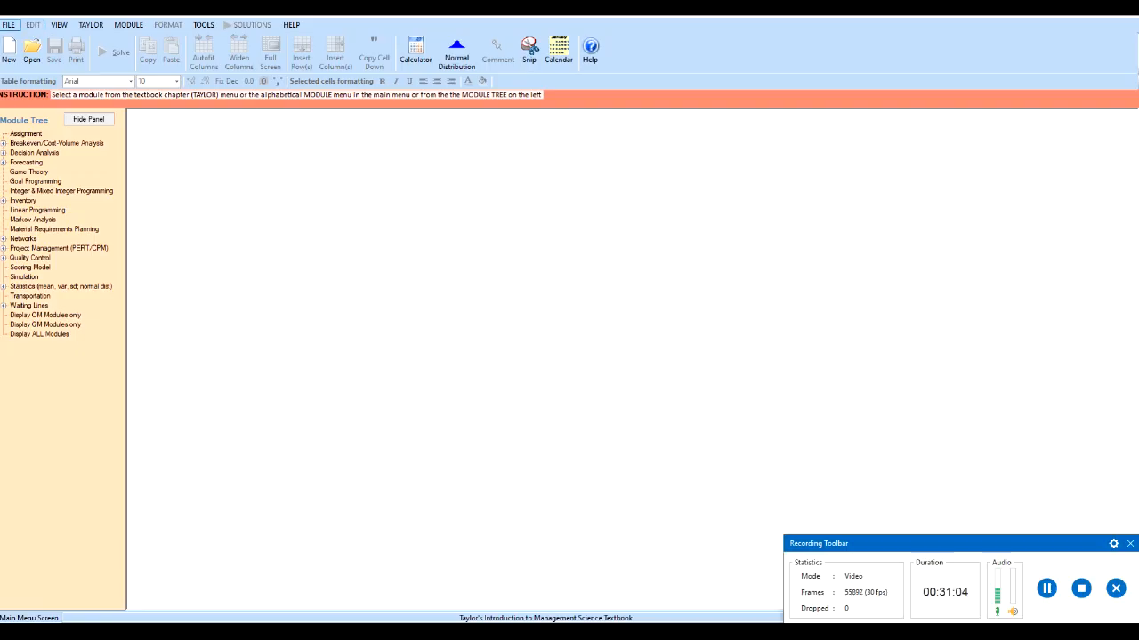
{"action": "left_click", "coordinate": [8, 24]}
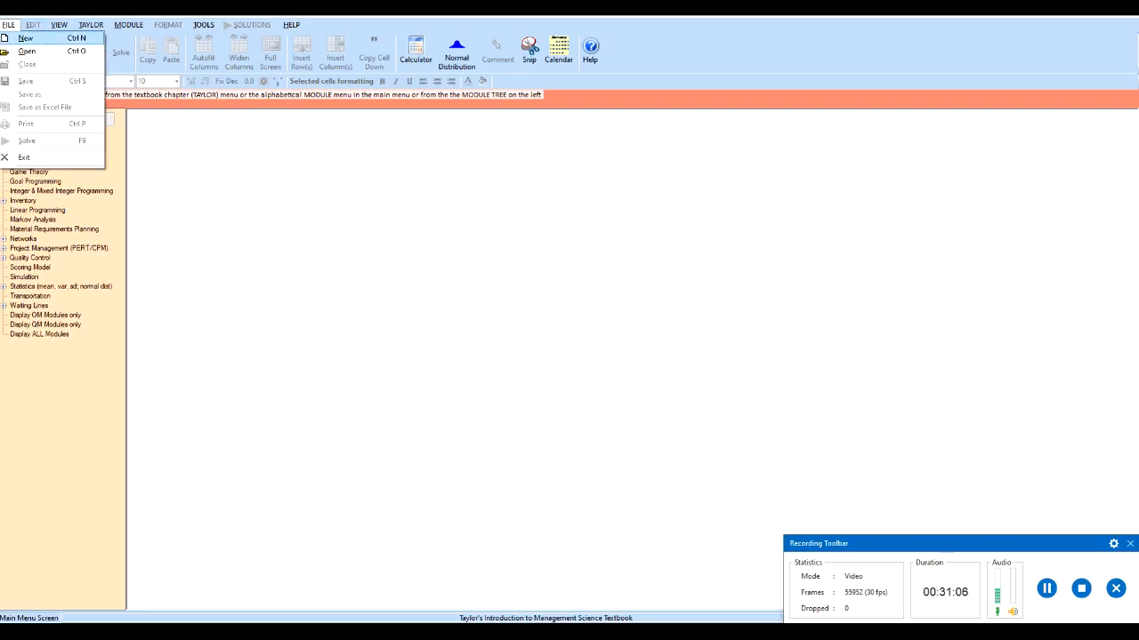
{"action": "left_click", "coordinate": [26, 38]}
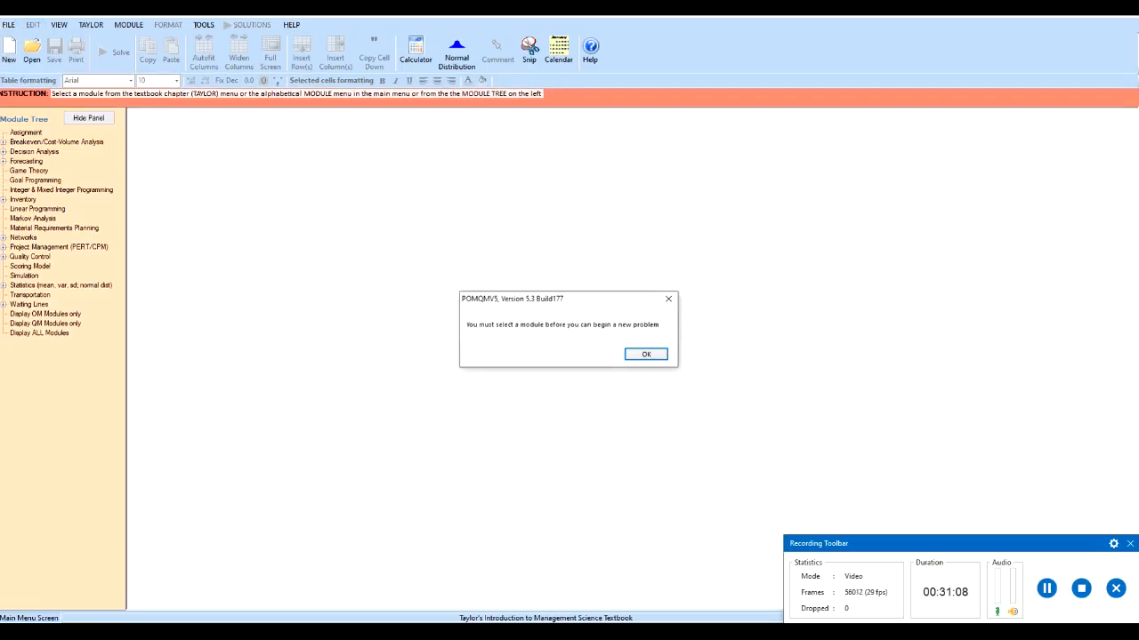
{"action": "left_click", "coordinate": [646, 354]}
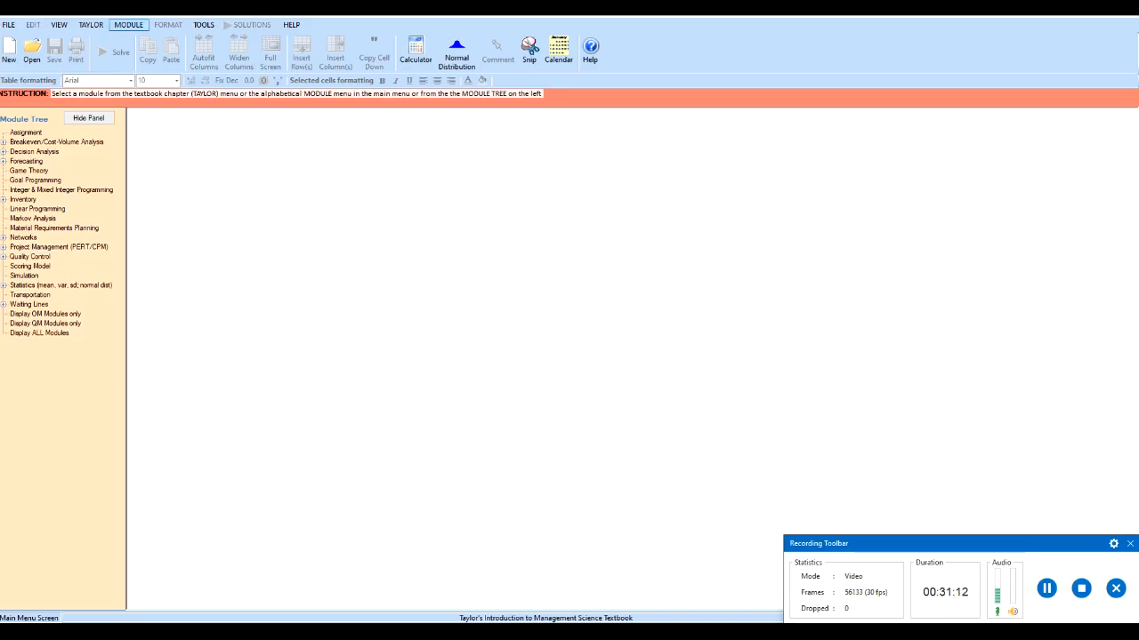
- Load the Linear Programming module and start a new data set titled Beaver Creek
{"action": "left_click", "coordinate": [128, 25]}
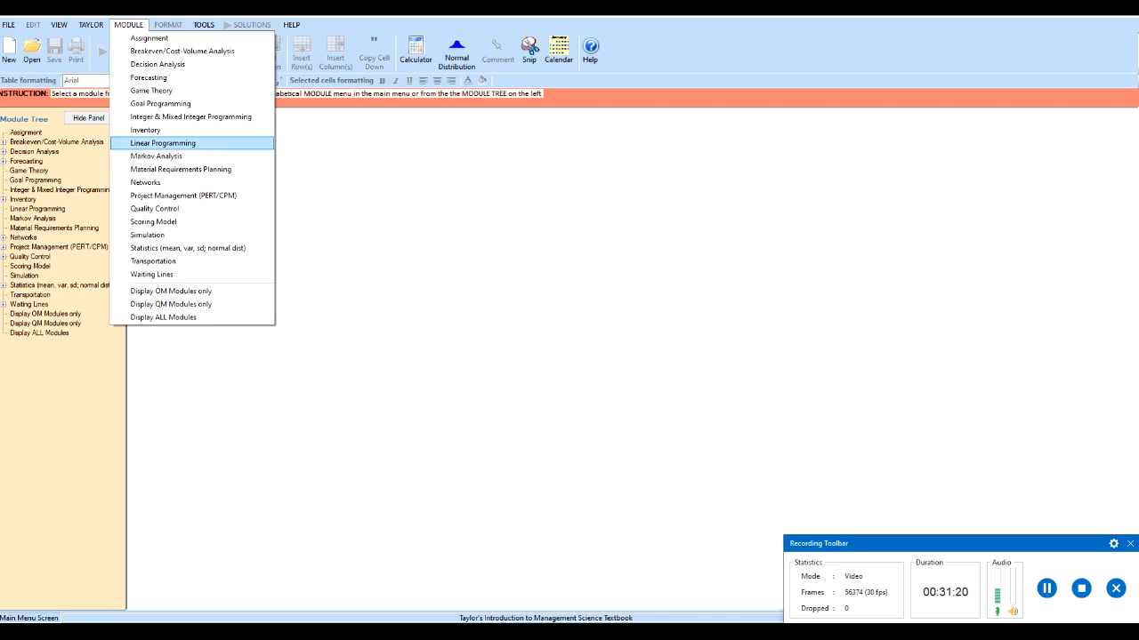
{"action": "left_click", "coordinate": [163, 143]}
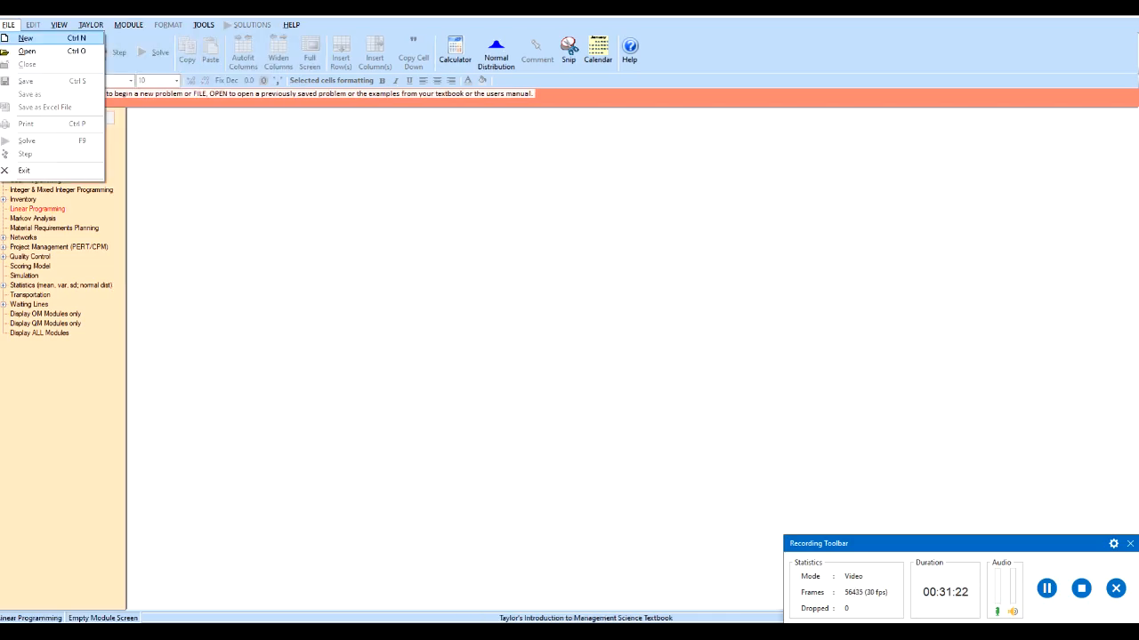
{"action": "left_click", "coordinate": [26, 38]}
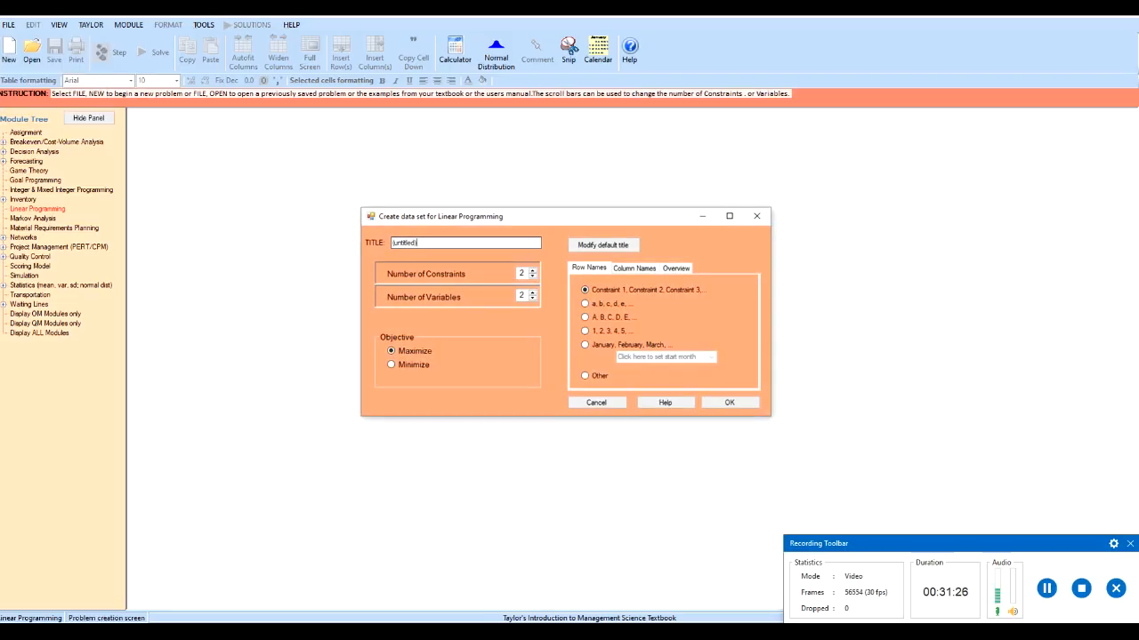
{"action": "type", "text": "Beaver Creek"}
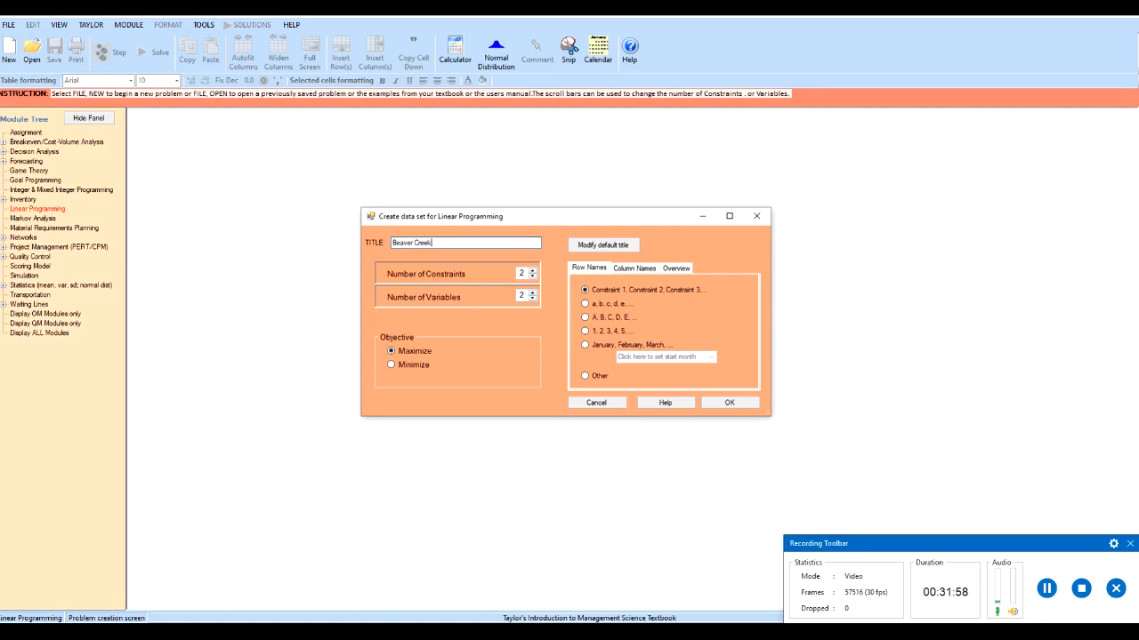
- Try other numbers of constraints and variables for the data set, and return both to 2
{"action": "left_click", "coordinate": [532, 270]}
{"action": "left_click", "coordinate": [532, 271]}
{"action": "left_click", "coordinate": [532, 270]}
{"action": "left_click", "coordinate": [532, 293]}
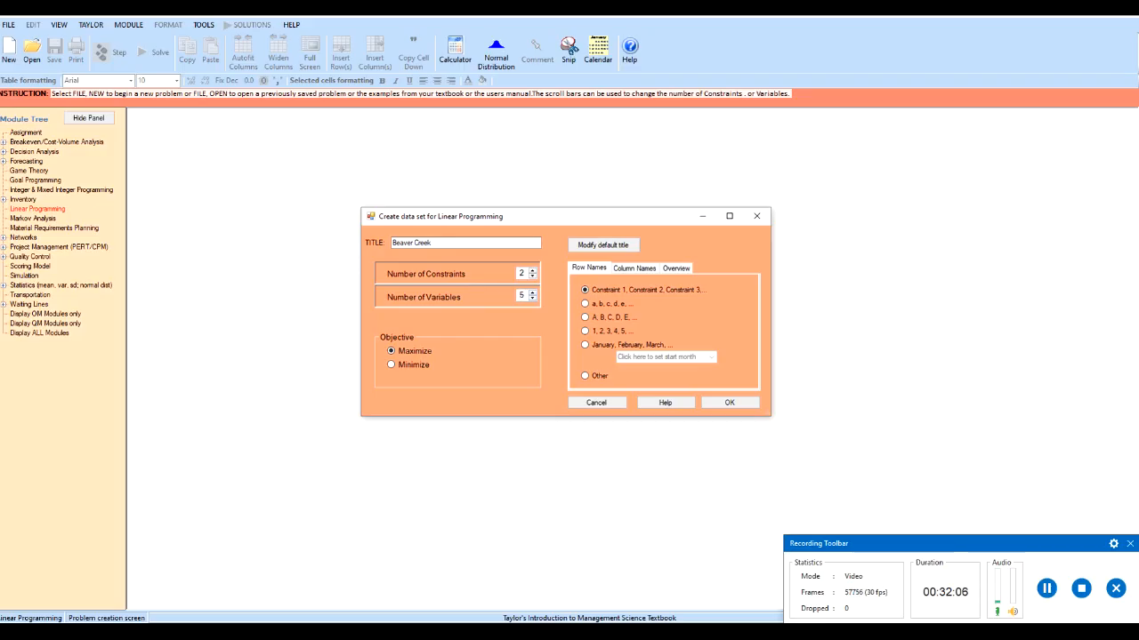
{"action": "left_click", "coordinate": [532, 298]}
- Create the data set with the Maximize objective, keeping the default row and column naming options
{"action": "left_click", "coordinate": [392, 365]}
{"action": "left_click", "coordinate": [392, 351]}
{"action": "left_click", "coordinate": [634, 268]}
{"action": "left_click", "coordinate": [676, 268]}
{"action": "left_click", "coordinate": [634, 268]}
{"action": "left_click", "coordinate": [589, 267]}
{"action": "left_click", "coordinate": [729, 402]}
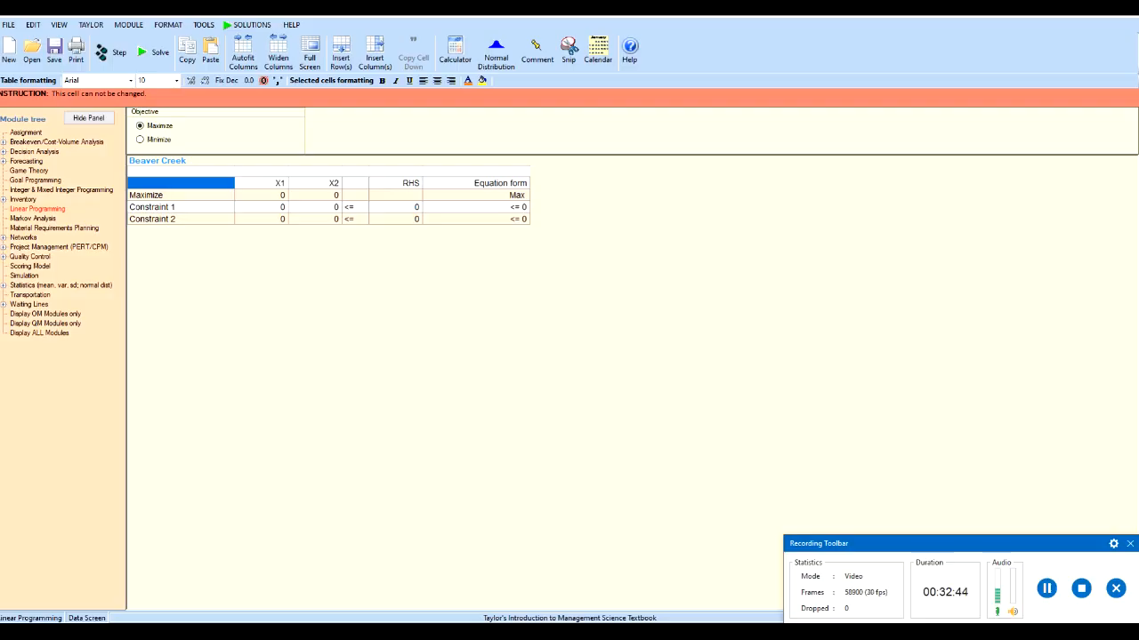
- Rename the variable columns X1 and X2 as Bowls and Mugs
{"action": "left_click", "coordinate": [261, 184]}
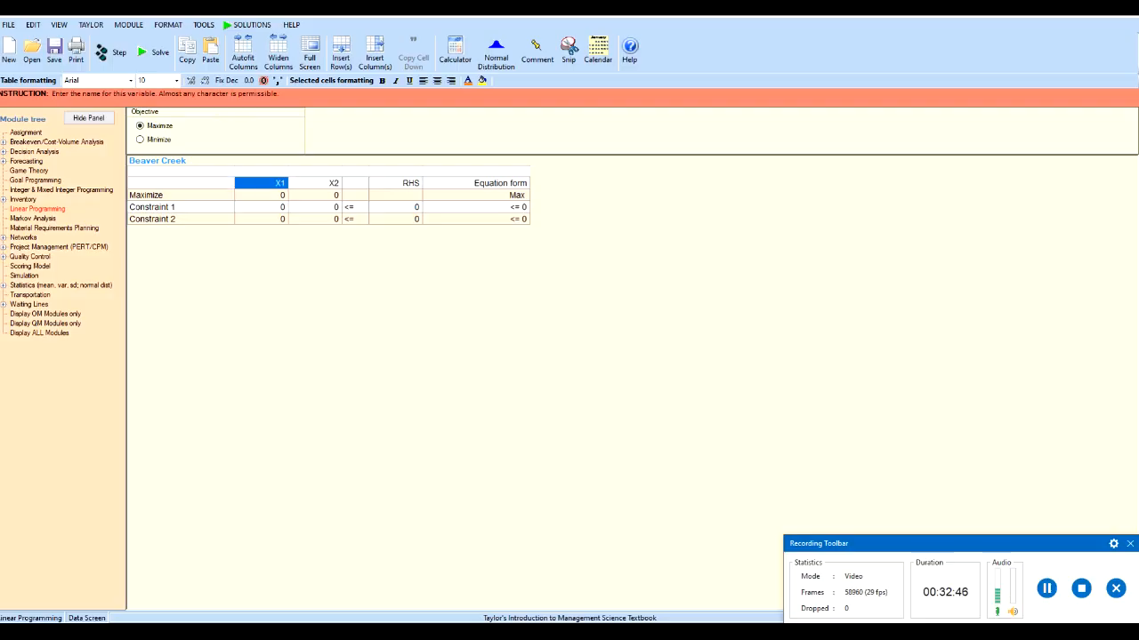
{"action": "type", "text": "Bowls"}
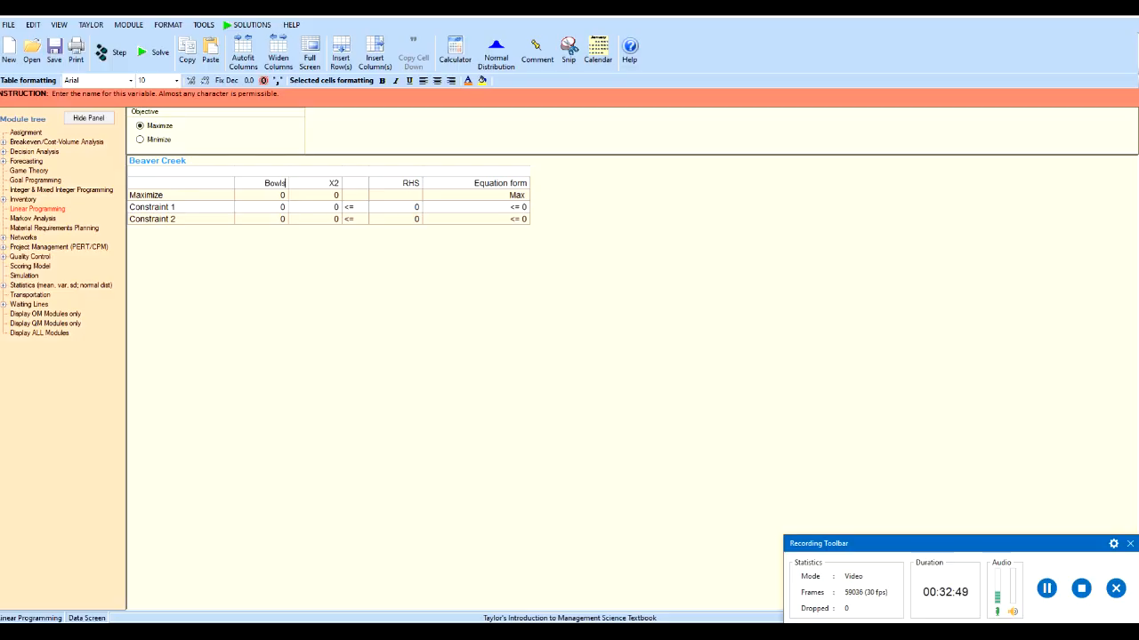
{"action": "key", "text": "Tab"}
{"action": "type", "text": "Mugs"}
- Set the Maximize coefficients to 40 for Bowls and 50 for Mugs
{"action": "left_click", "coordinate": [262, 195]}
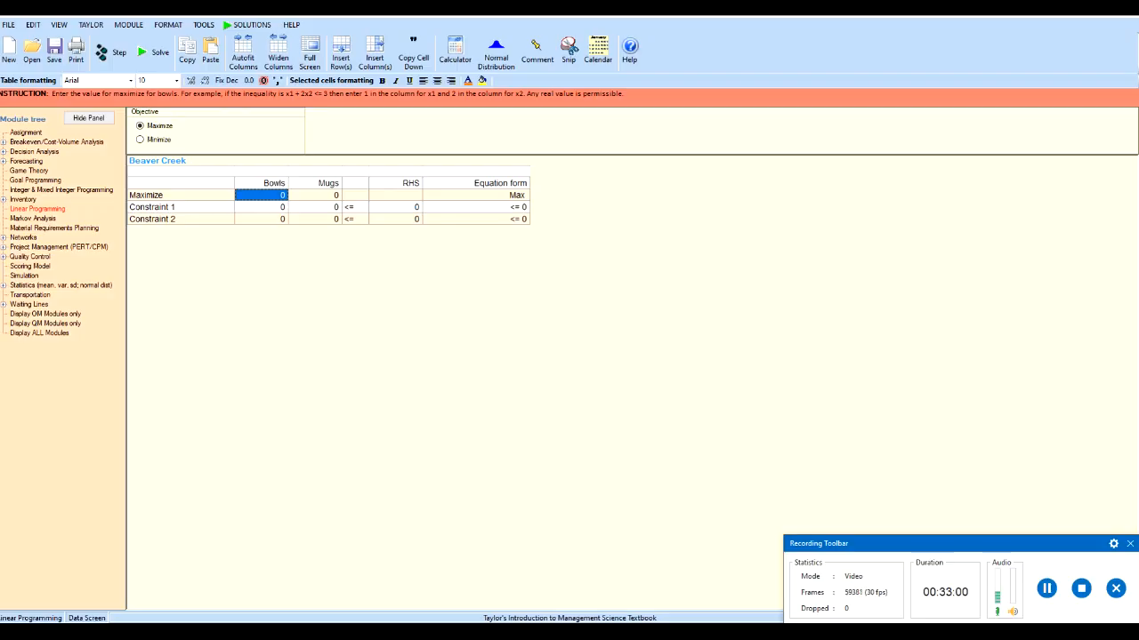
{"action": "type", "text": "40"}
{"action": "key", "text": "Return"}
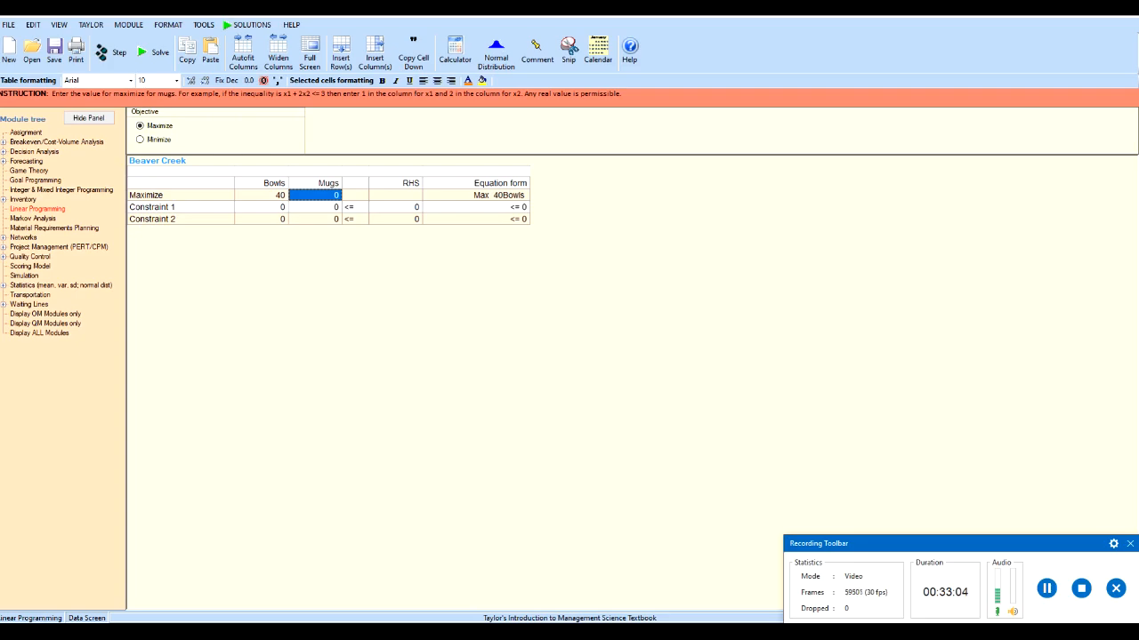
{"action": "type", "text": "50"}
{"action": "key", "text": "Return"}
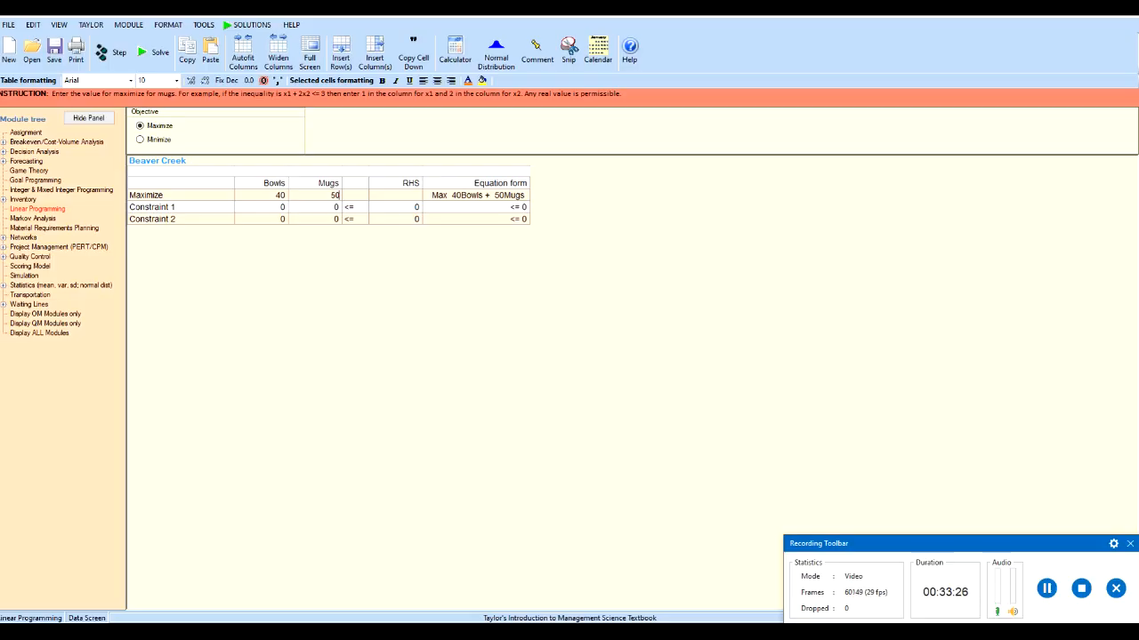
- Rename Constraint 1 as Clay Available and Constraint 2 as Labor Available
{"action": "left_click", "coordinate": [150, 207]}
{"action": "left_click", "coordinate": [150, 207]}
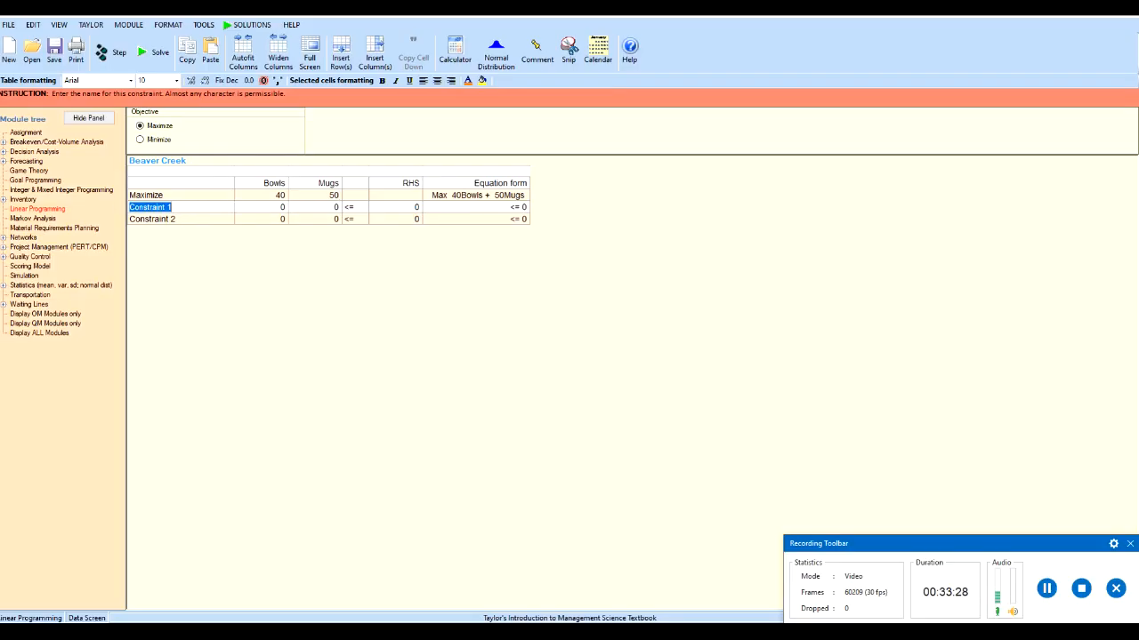
{"action": "type", "text": "Clay Available"}
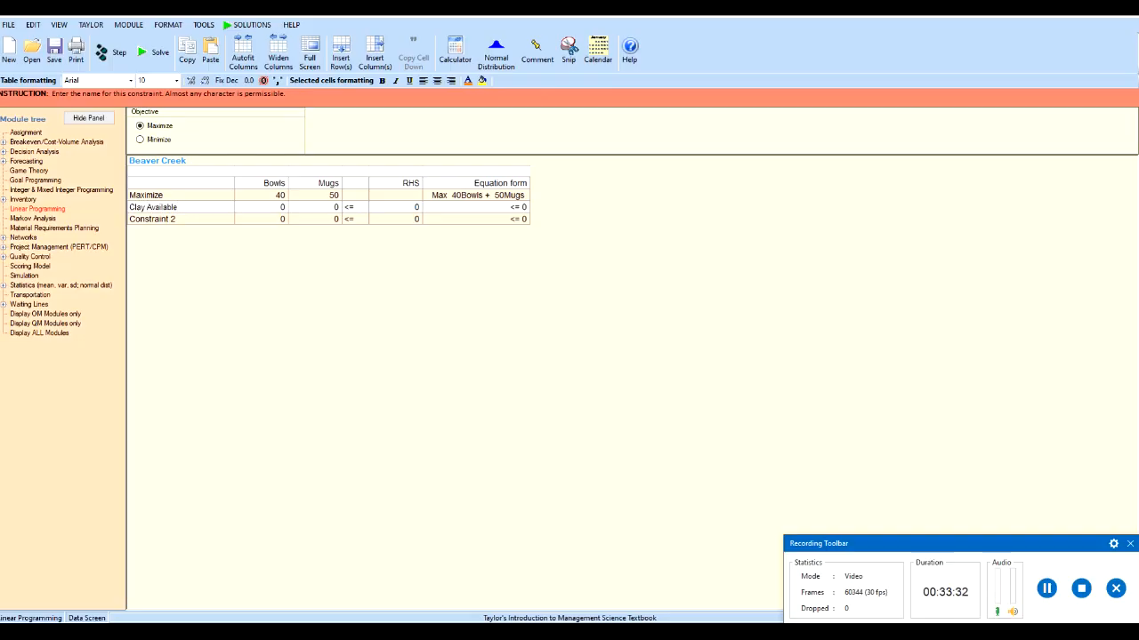
{"action": "key", "text": "Return"}
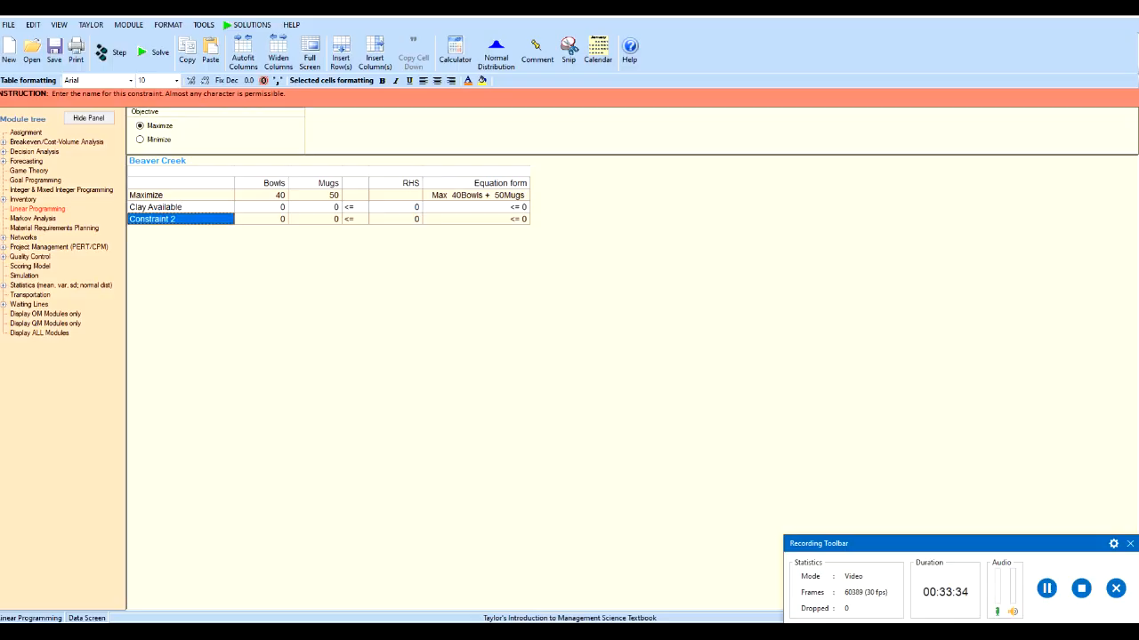
{"action": "type", "text": "Labor V"}
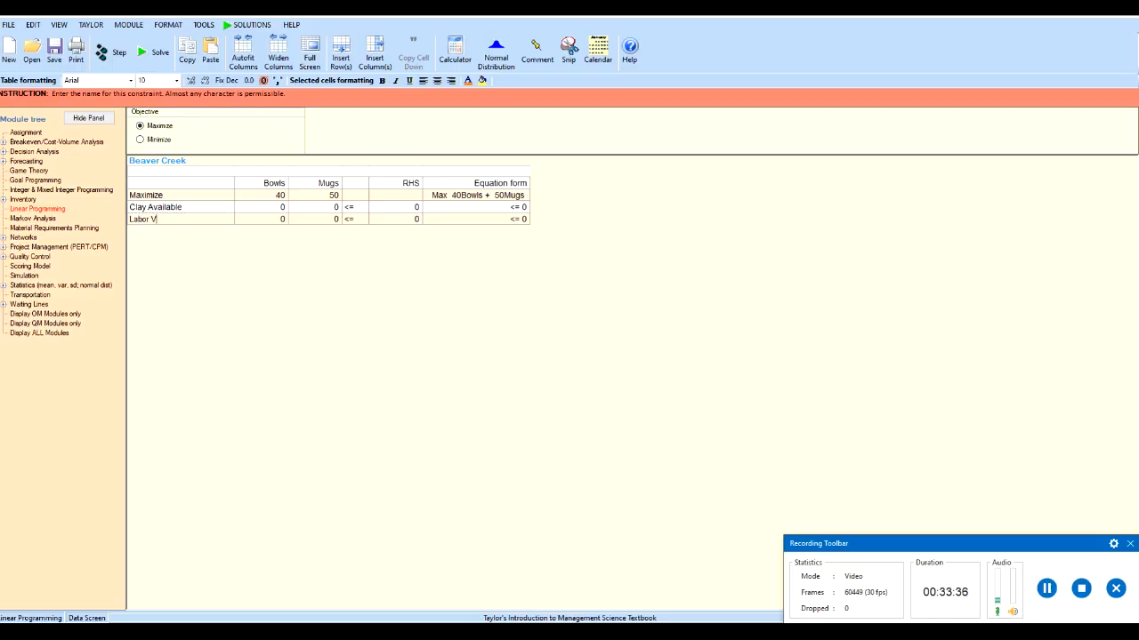
{"action": "key", "text": "BackSpace"}
{"action": "type", "text": "Available"}
- Fill in the Clay Available constraint with 4 for Bowls, 3 for Mugs and a right-hand side of 120
{"action": "left_click", "coordinate": [262, 208]}
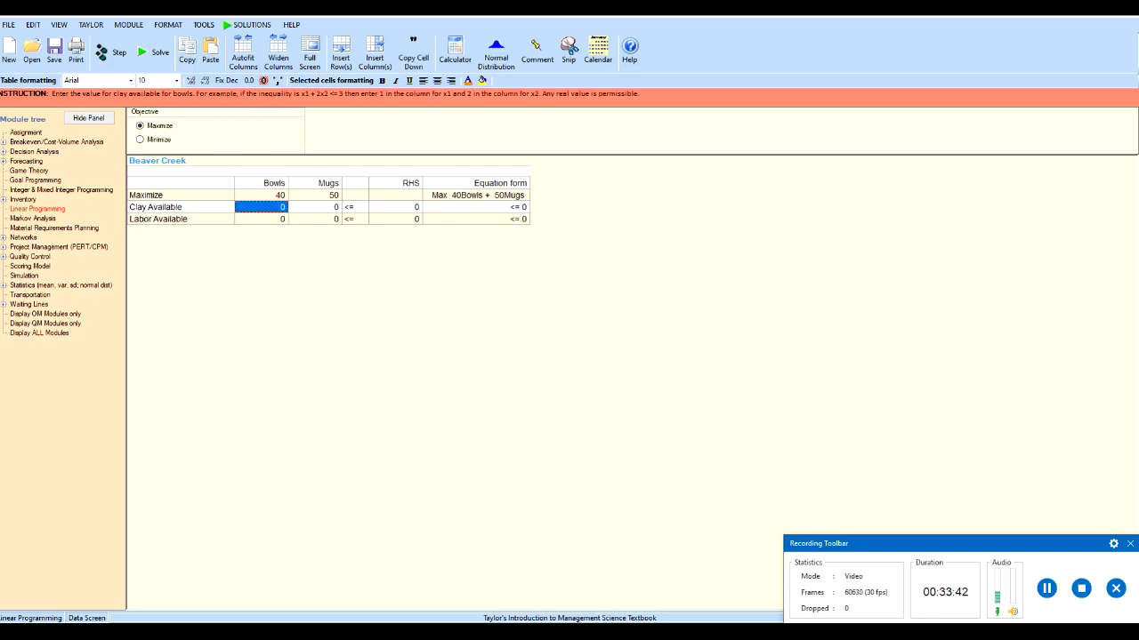
{"action": "type", "text": "4"}
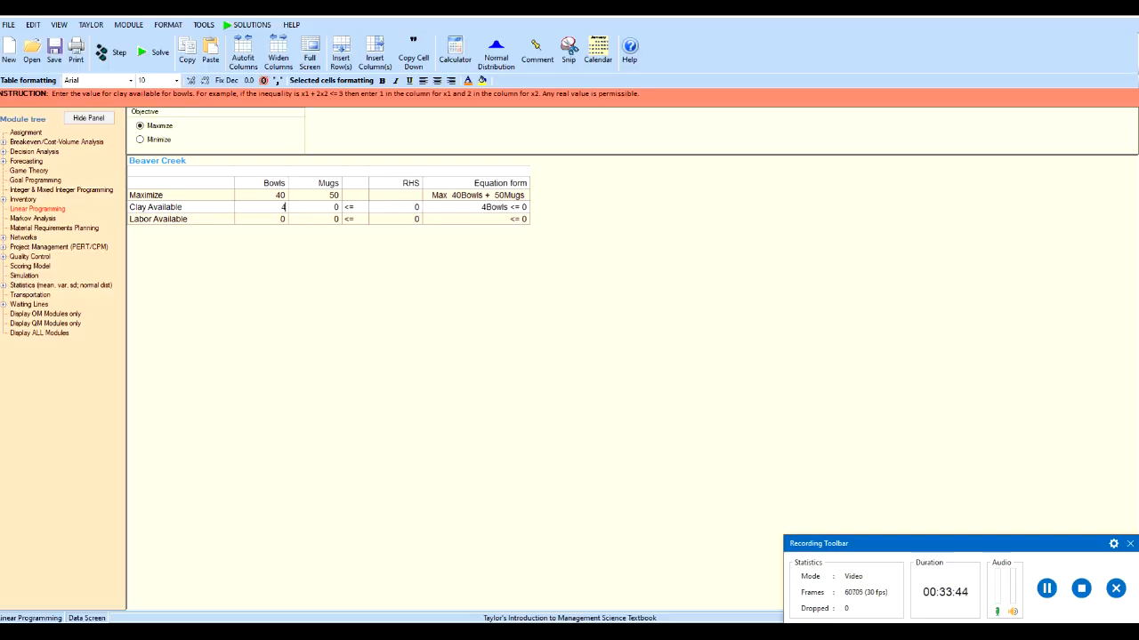
{"action": "key", "text": "Tab"}
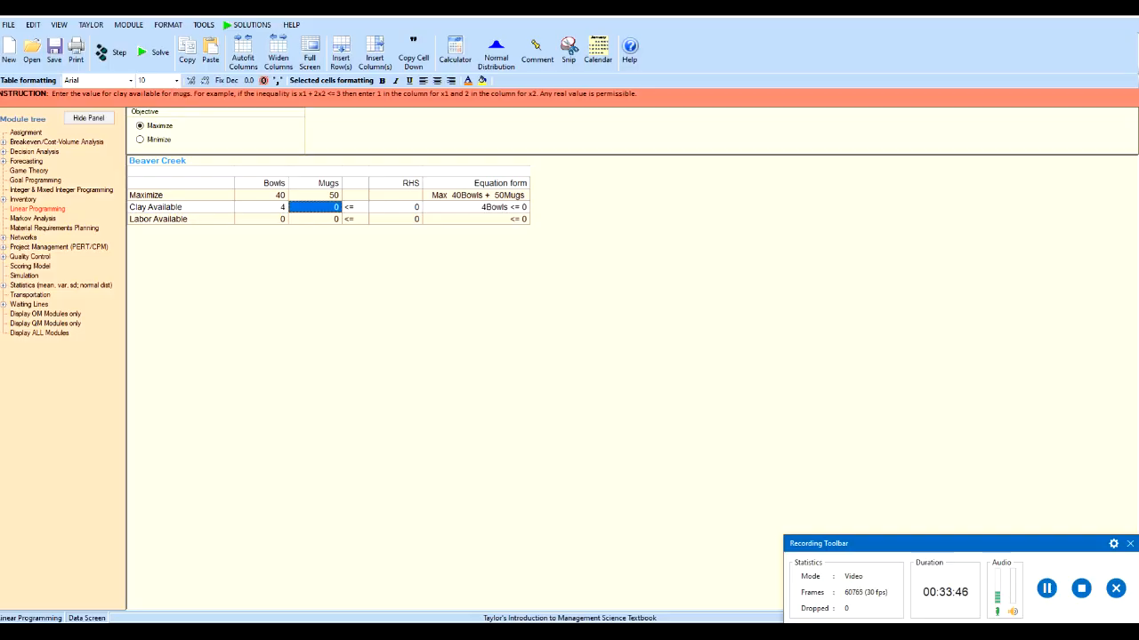
{"action": "type", "text": "3"}
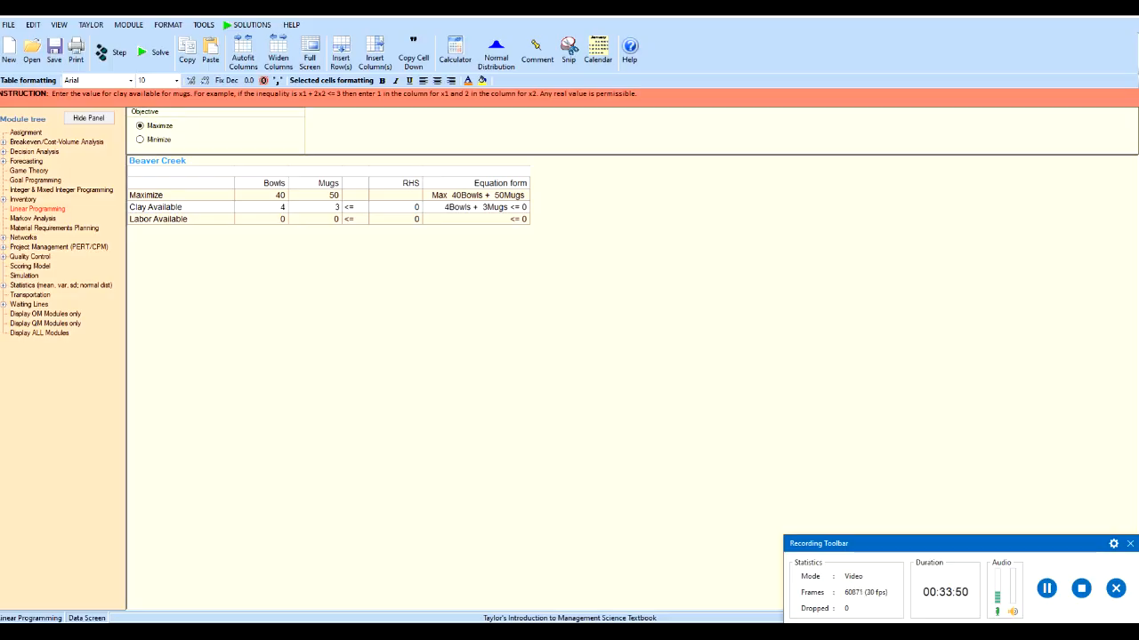
{"action": "key", "text": "Tab"}
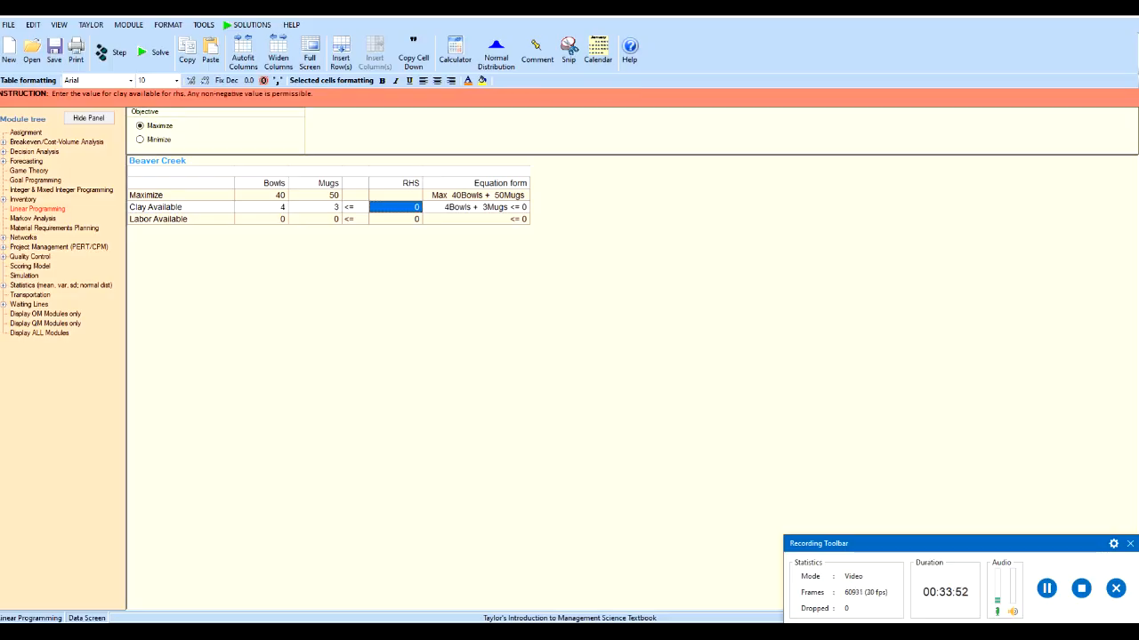
{"action": "type", "text": "12"}
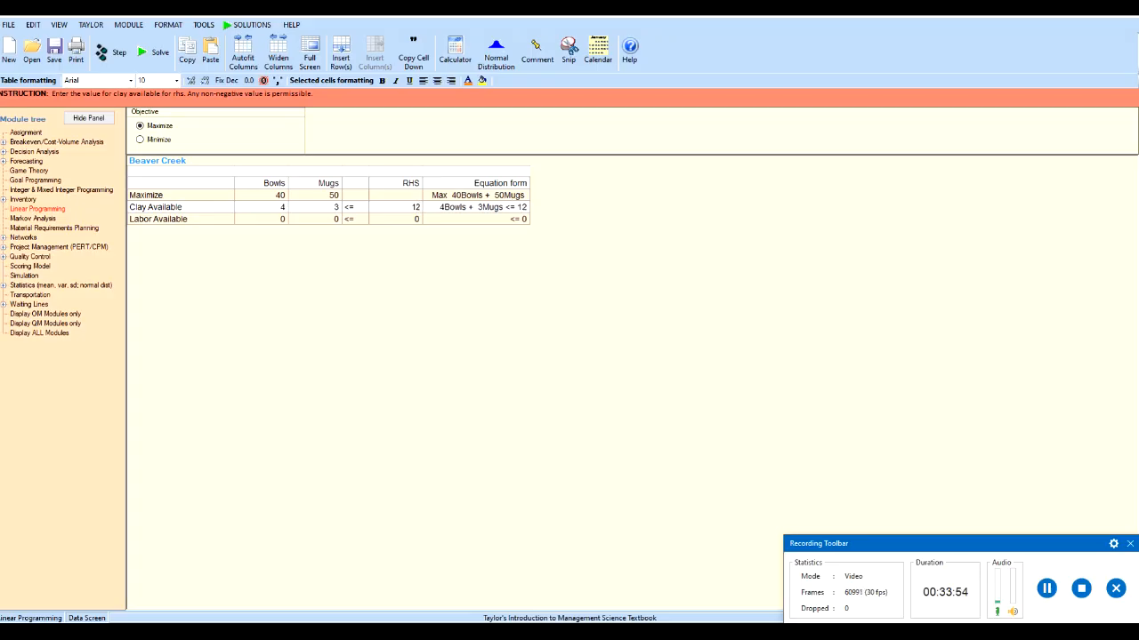
{"action": "type", "text": "0"}
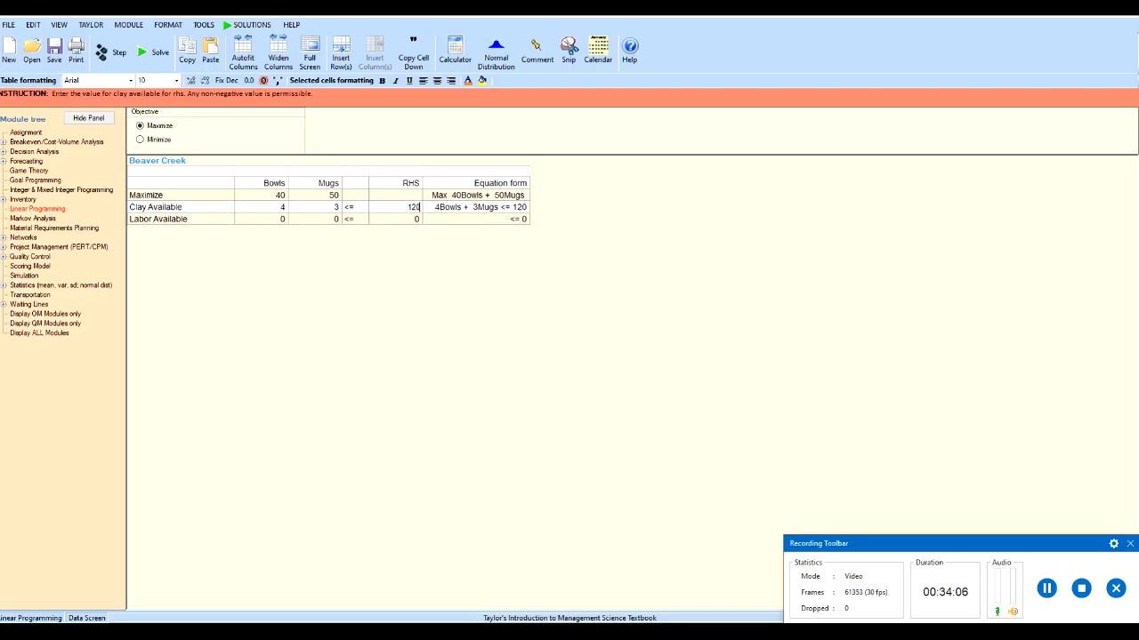
{"action": "key", "text": "Return"}
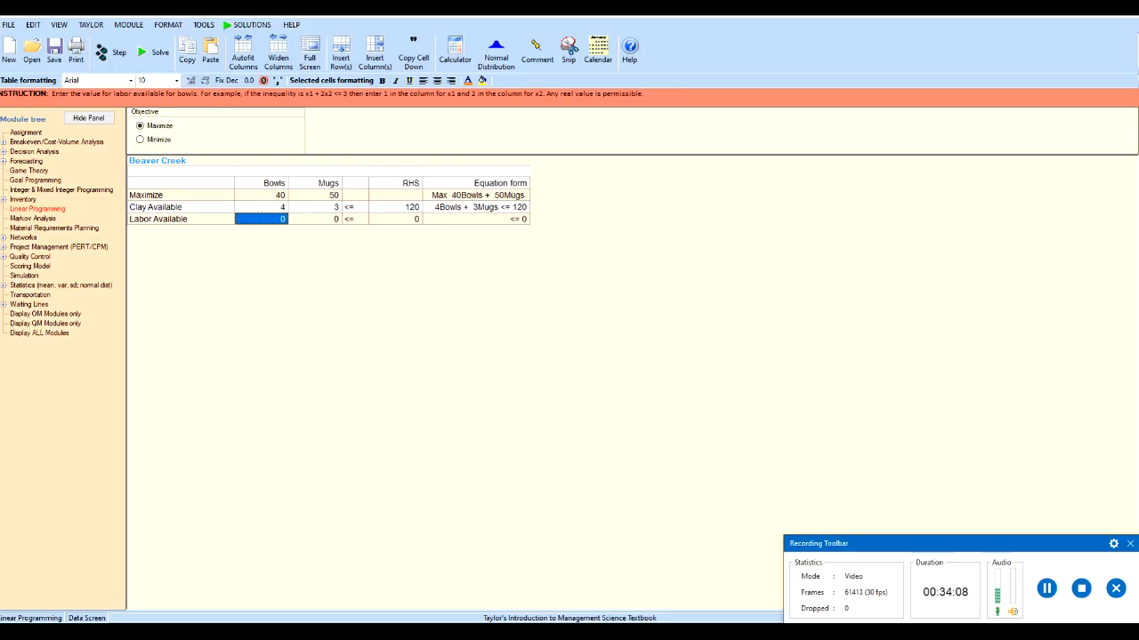
- Fill in the Labor Available constraint with 1 for Bowls, 2 for Mugs and a right-hand side of 40, and solve the problem
{"action": "type", "text": "1"}
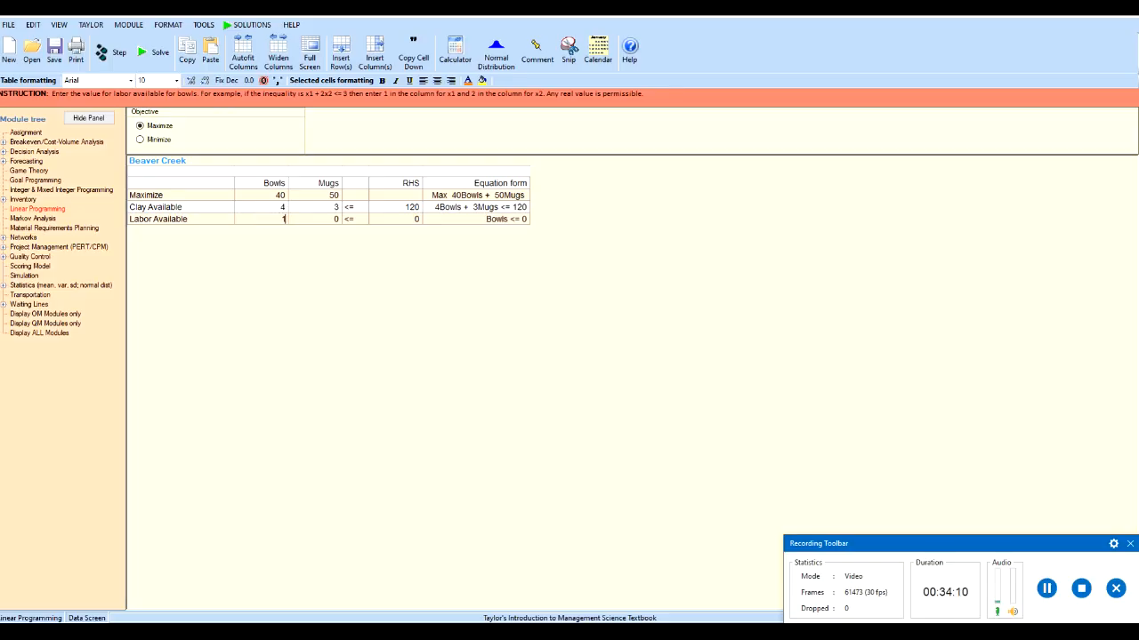
{"action": "key", "text": "Return"}
{"action": "type", "text": "2"}
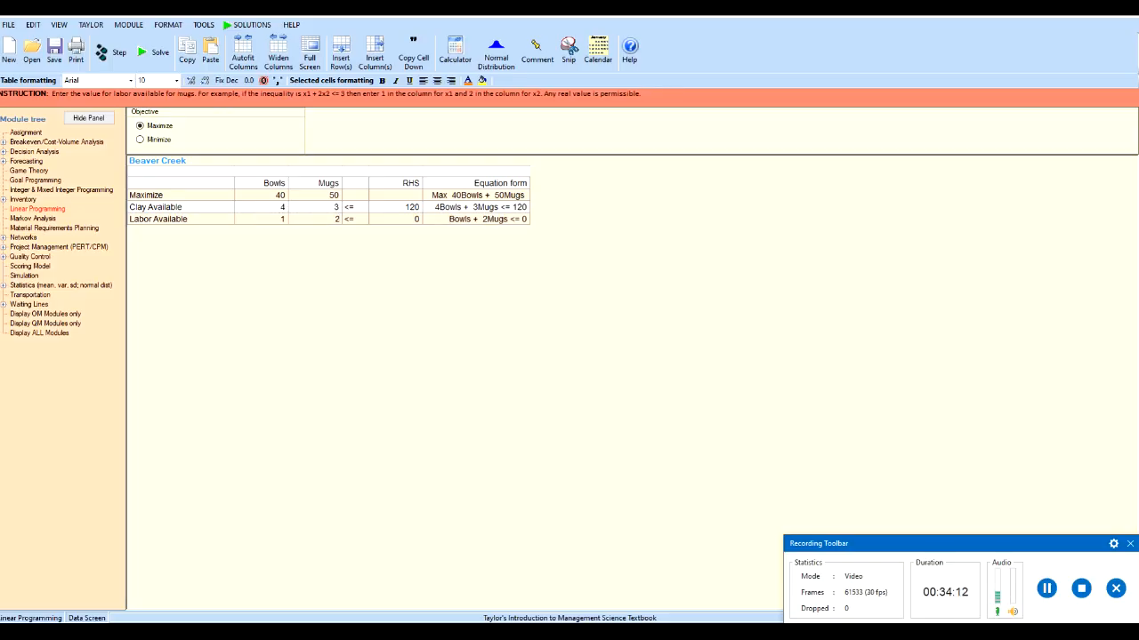
{"action": "key", "text": "Return"}
{"action": "type", "text": "4"}
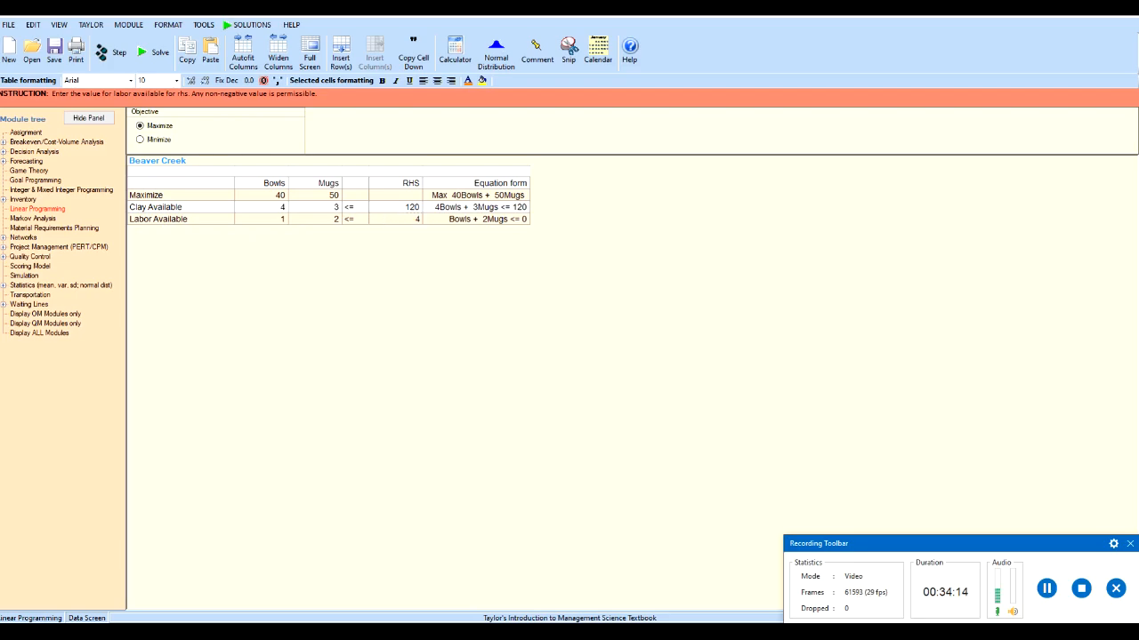
{"action": "type", "text": "0"}
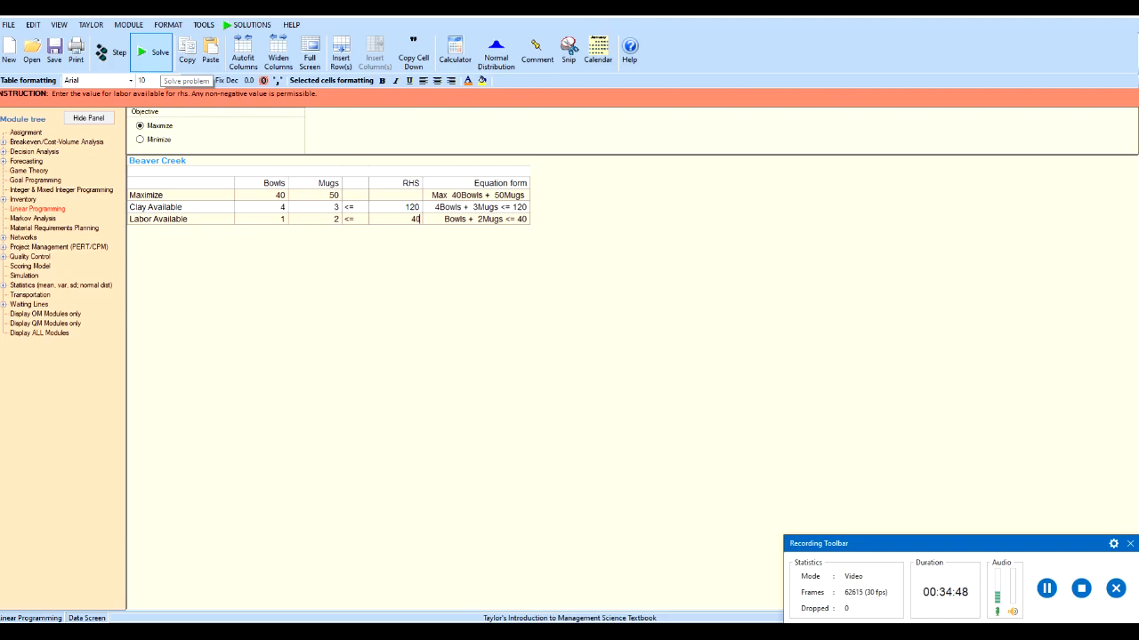
{"action": "left_click", "coordinate": [156, 55]}
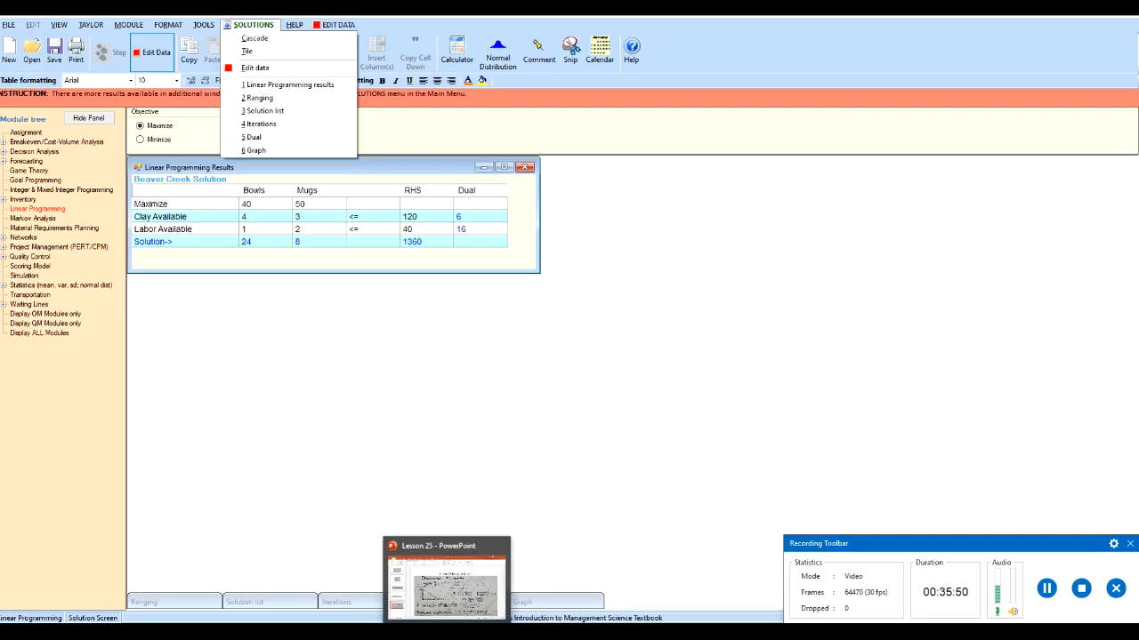
- Switch to the Lesson 25 presentation in PowerPoint and show the bananas and oranges Question slide full screen
{"action": "left_click", "coordinate": [449, 633]}
{"action": "left_click", "coordinate": [78, 567]}
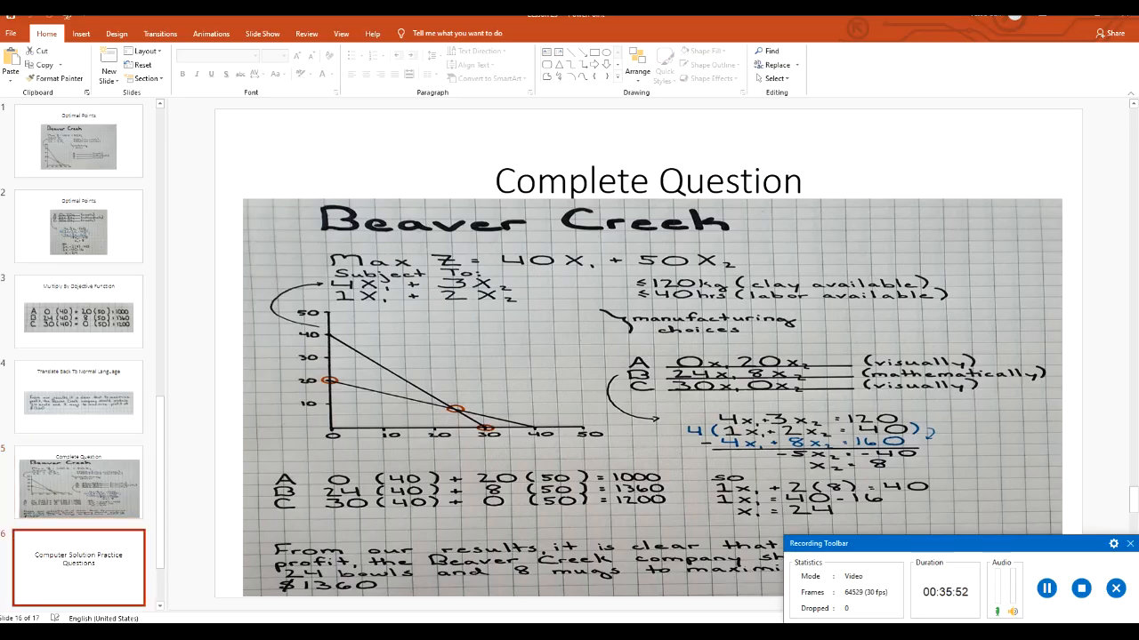
{"action": "key", "text": "Down"}
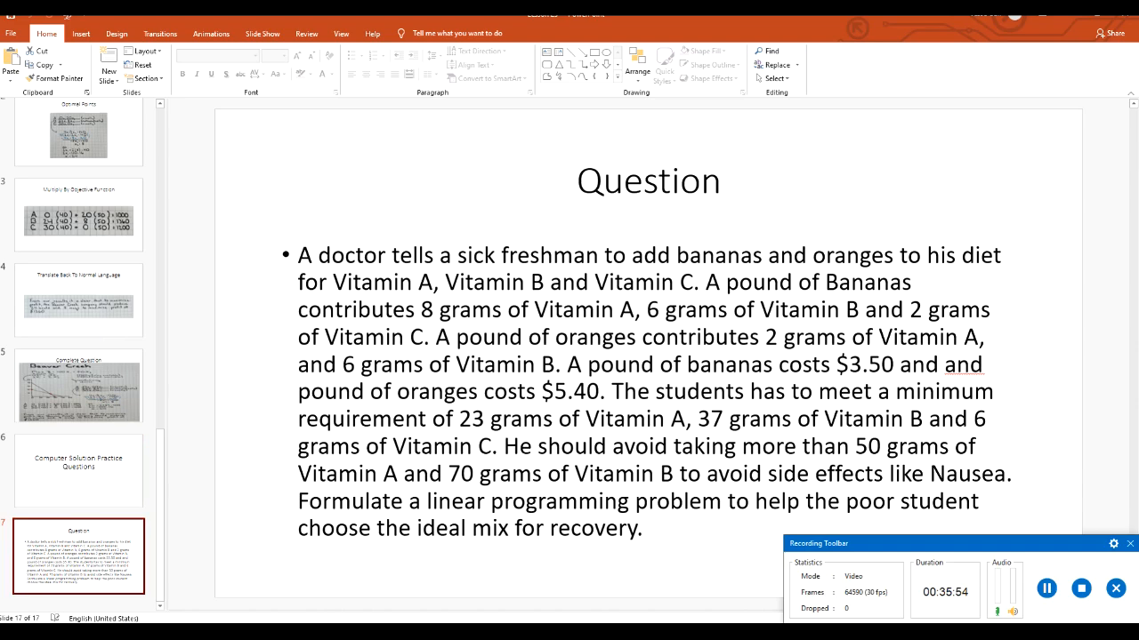
{"action": "left_click_drag", "start_coordinate": [854, 543], "coordinate": [289, 23]}
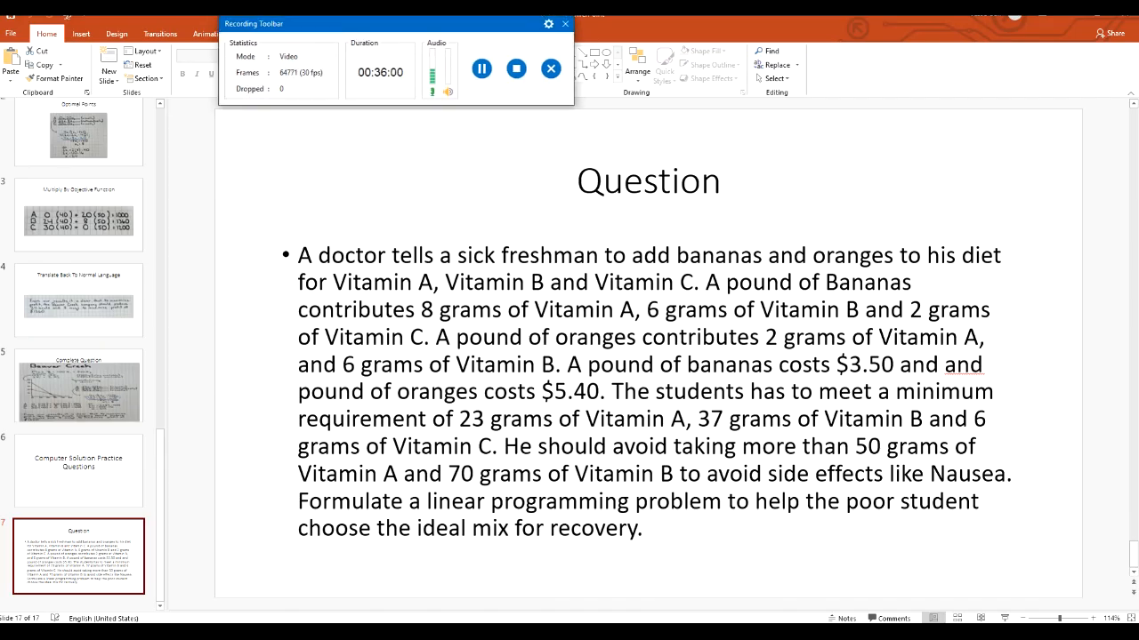
{"action": "key", "text": "shift+F5"}
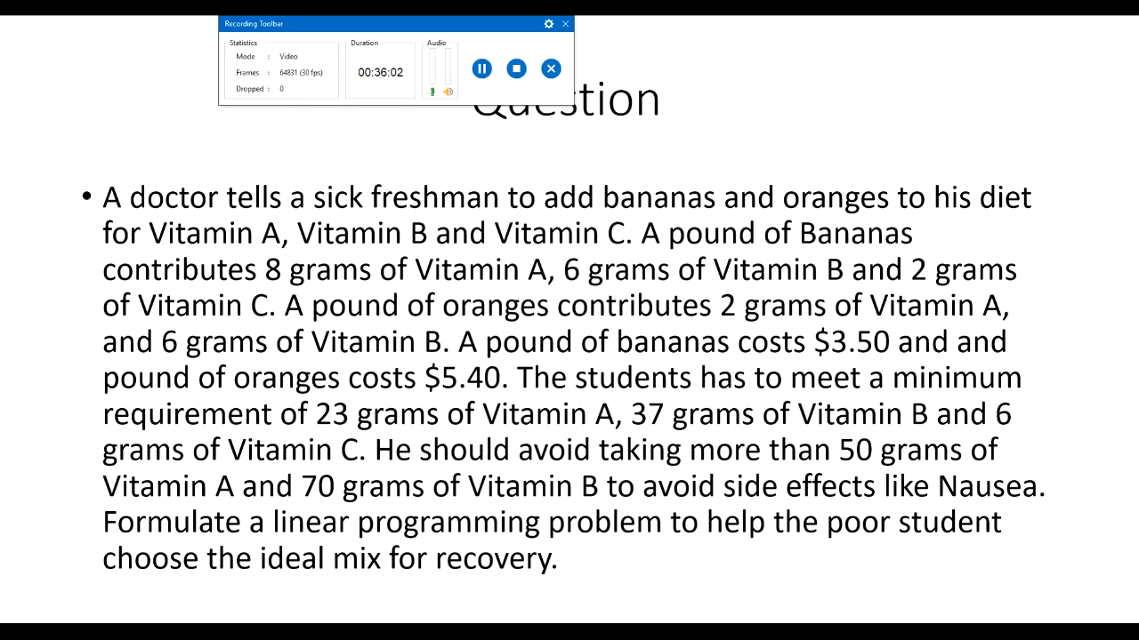
{"action": "left_click_drag", "start_coordinate": [289, 23], "coordinate": [845, 24]}
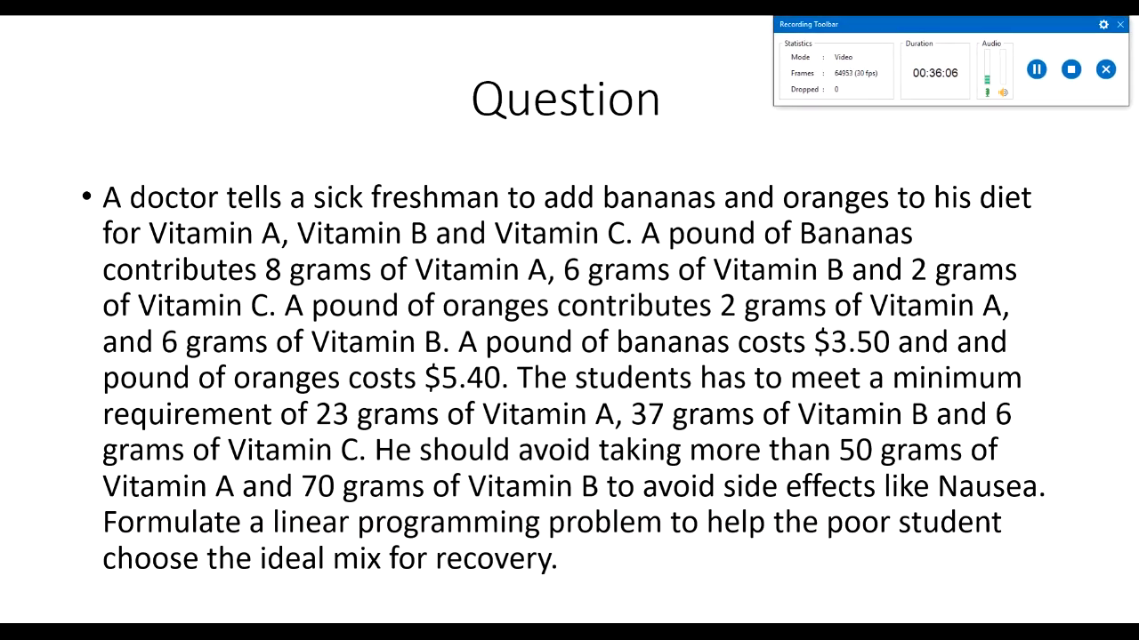